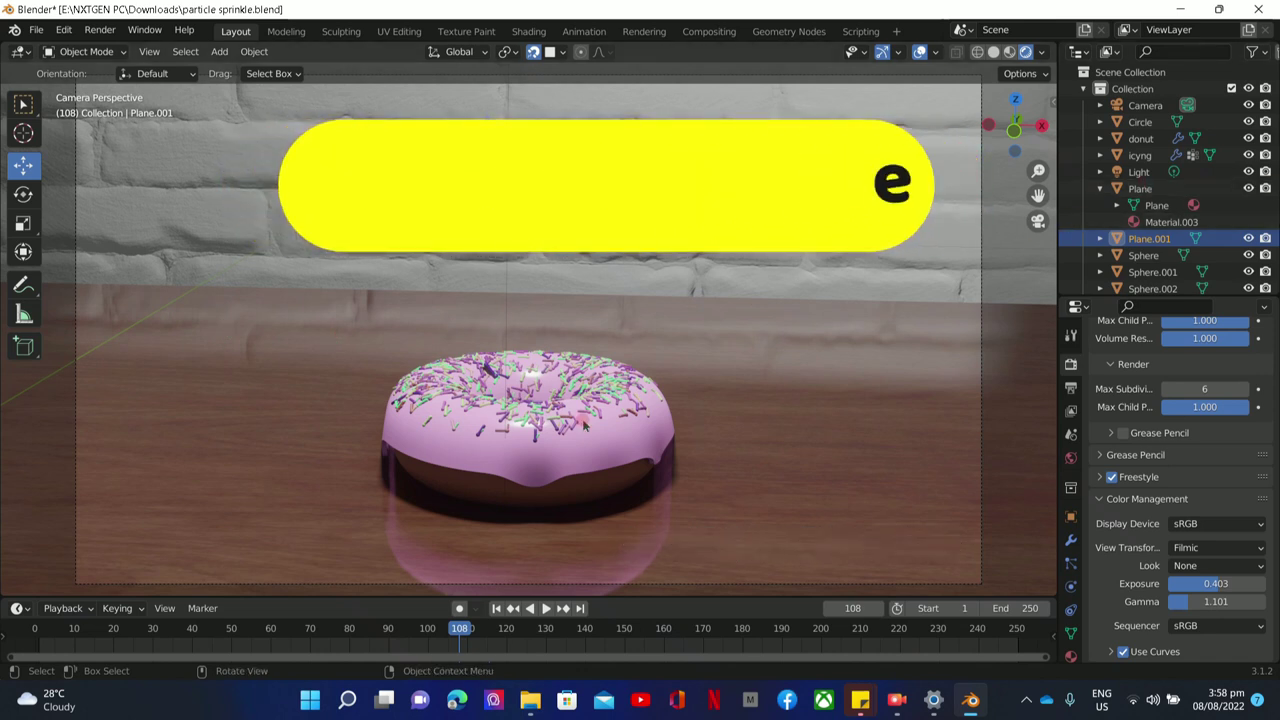
# Add a cylinder mesh with a radius of 0.05 m and a depth of 0.05 m.
pyautogui.click(219, 51)
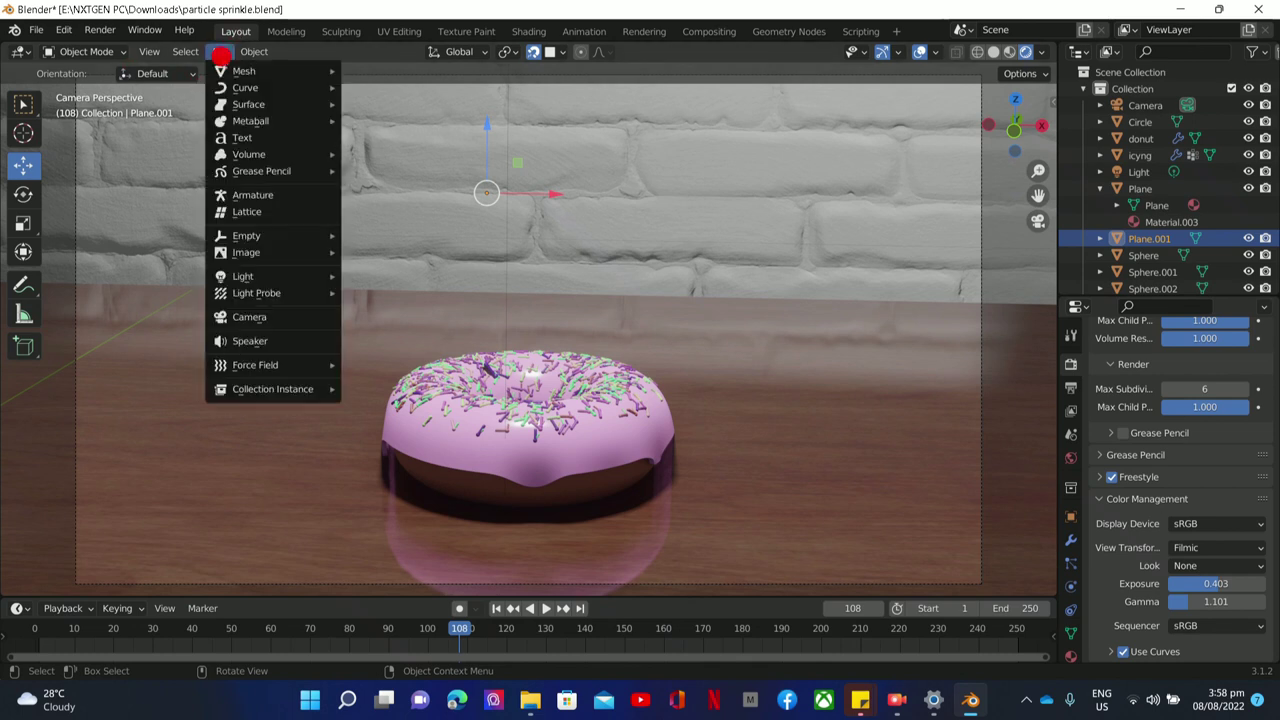
pyautogui.moveTo(250, 71)
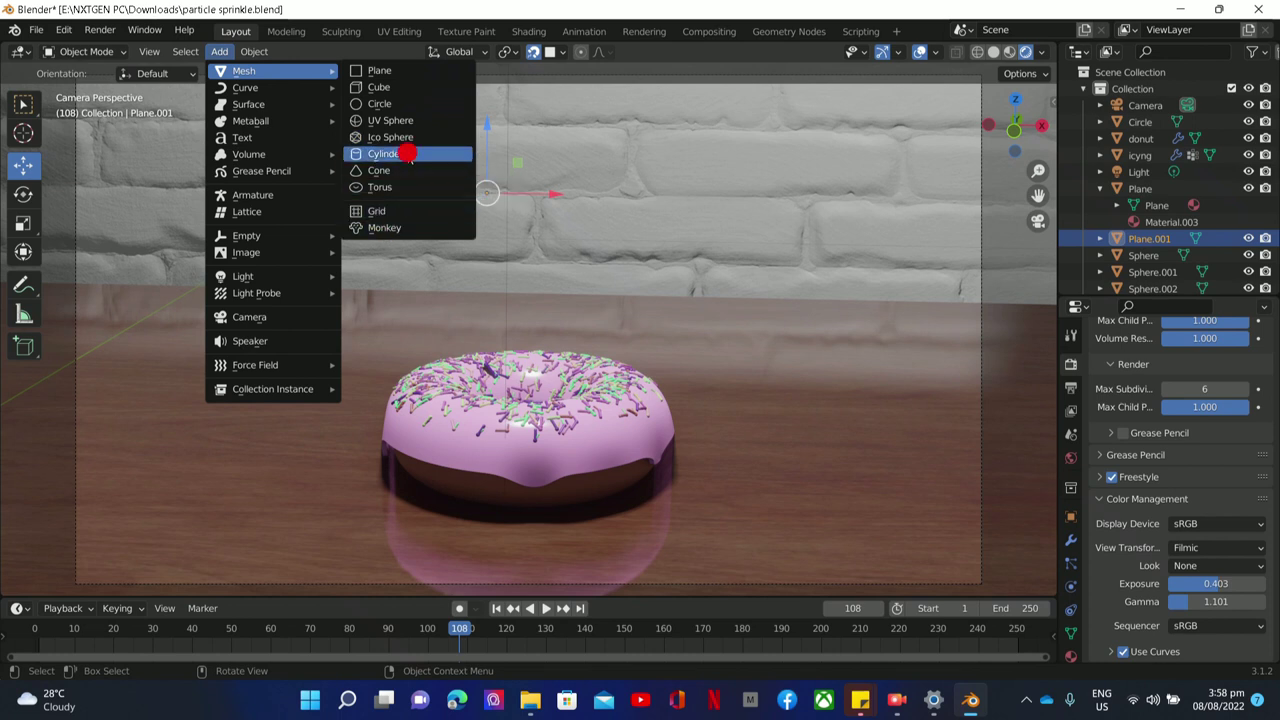
pyautogui.click(408, 155)
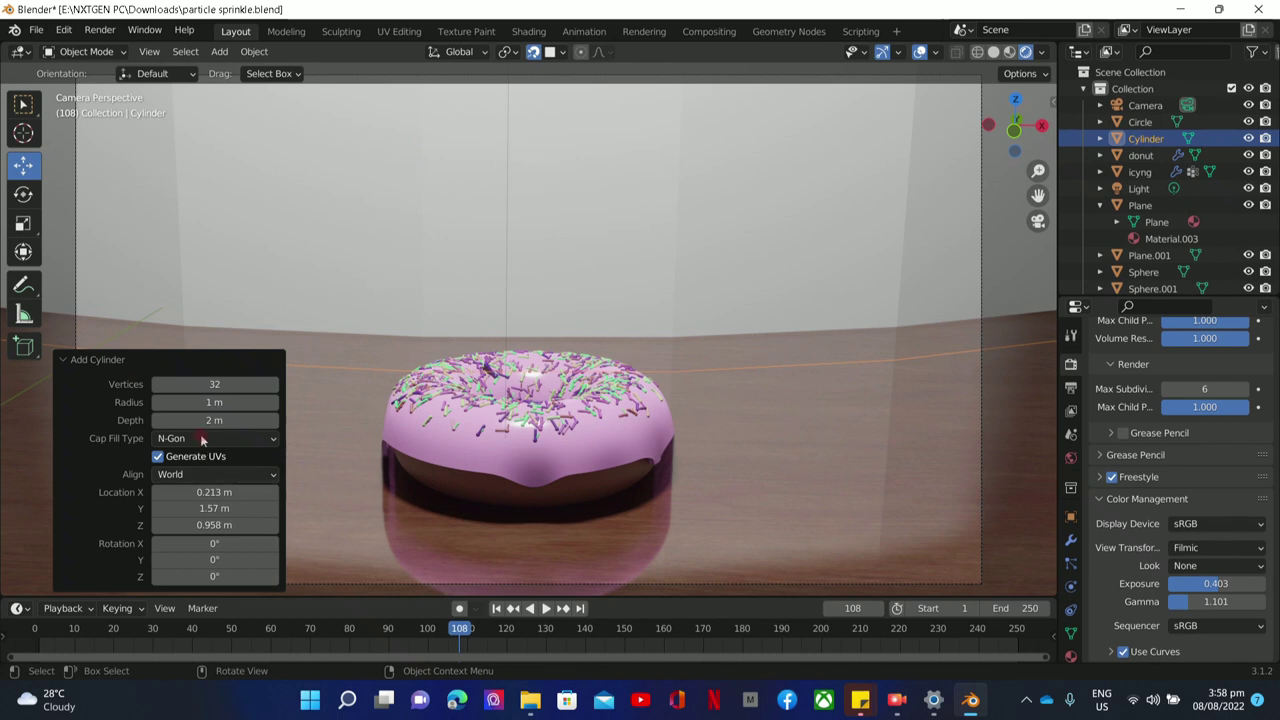
pyautogui.click(202, 401)
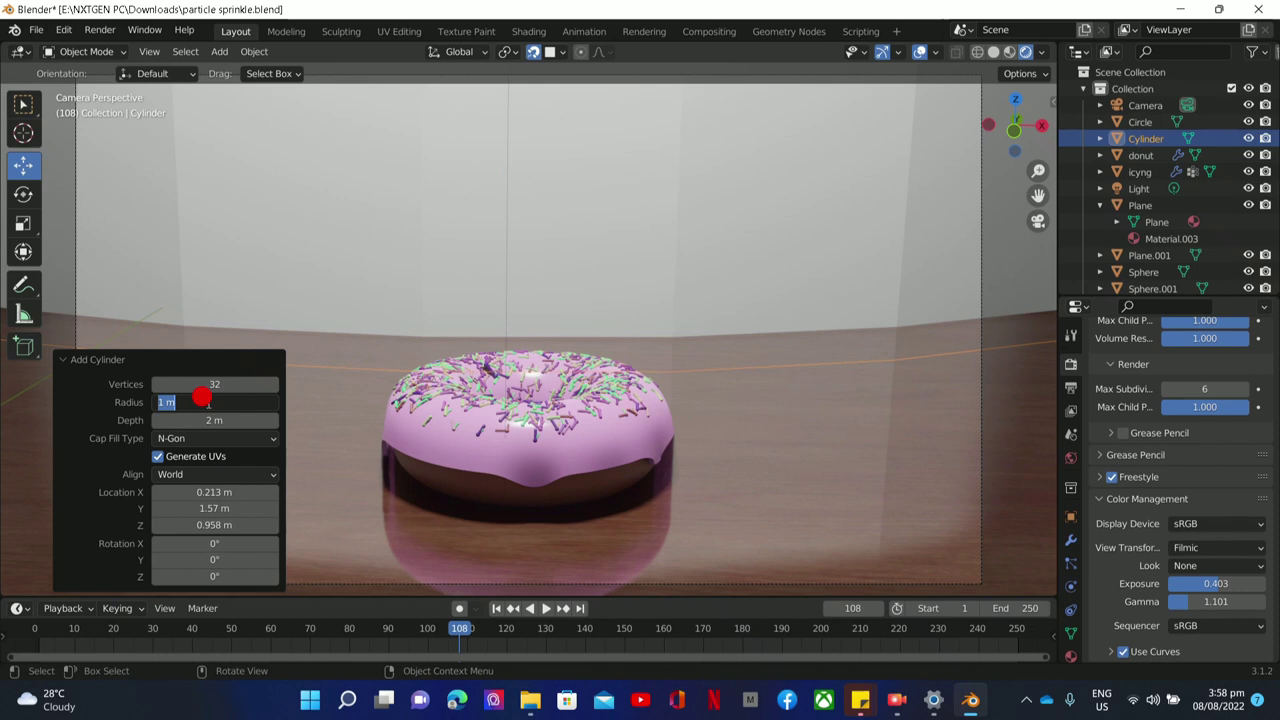
pyautogui.press('BackSpace')
pyautogui.press('Return')
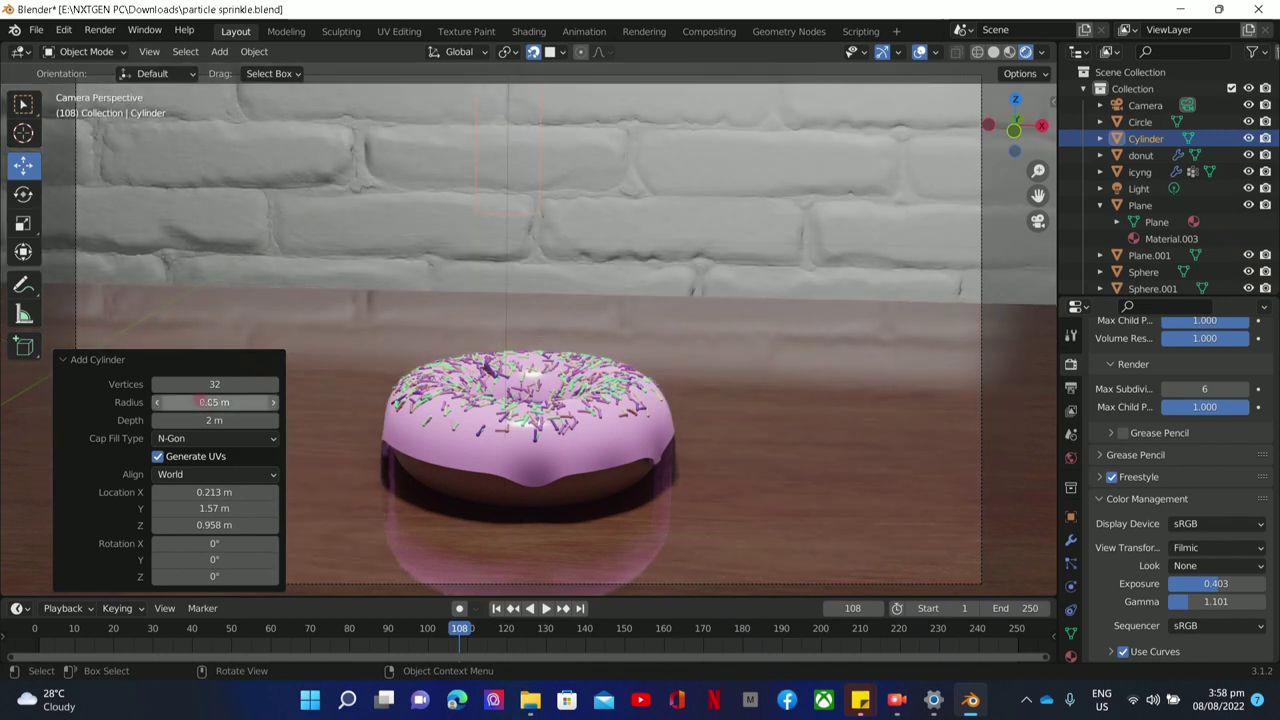
pyautogui.click(234, 418)
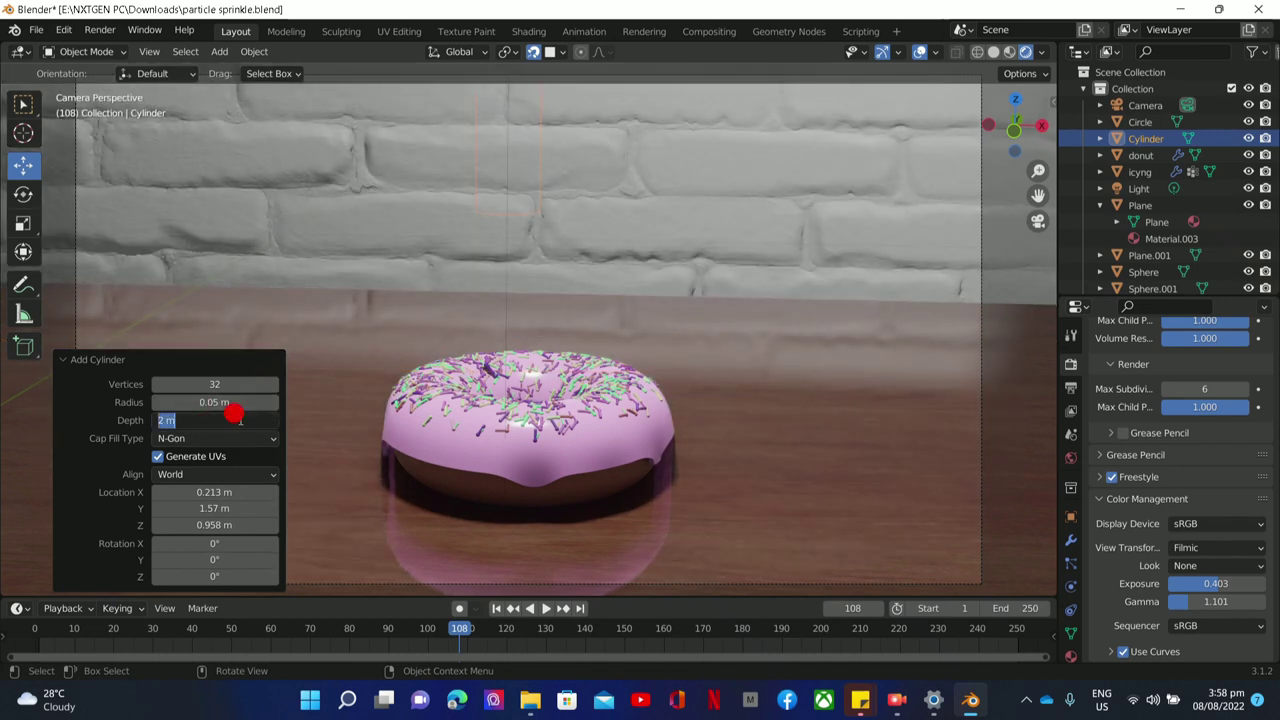
pyautogui.write('.05')
pyautogui.press('Return')
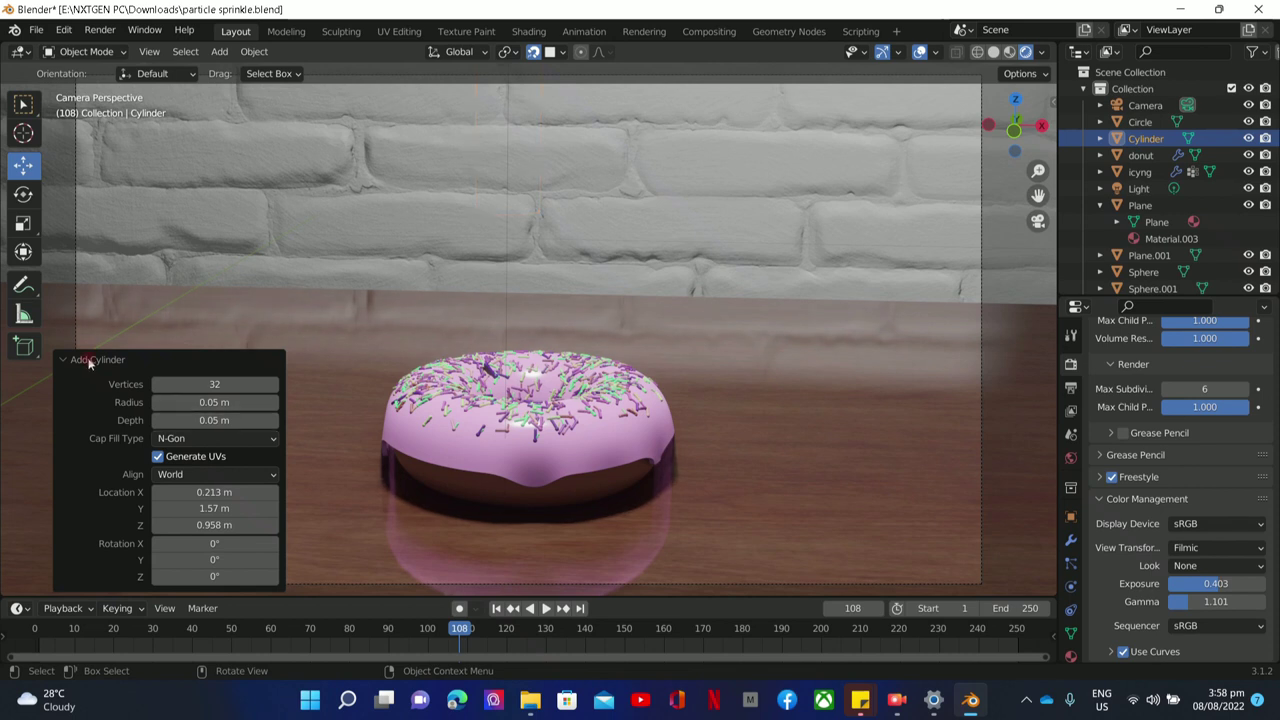
# Set the new cylinder's depth to 0.1 m and its radius to 0.1 m.
pyautogui.scroll(-2, 695, 278)
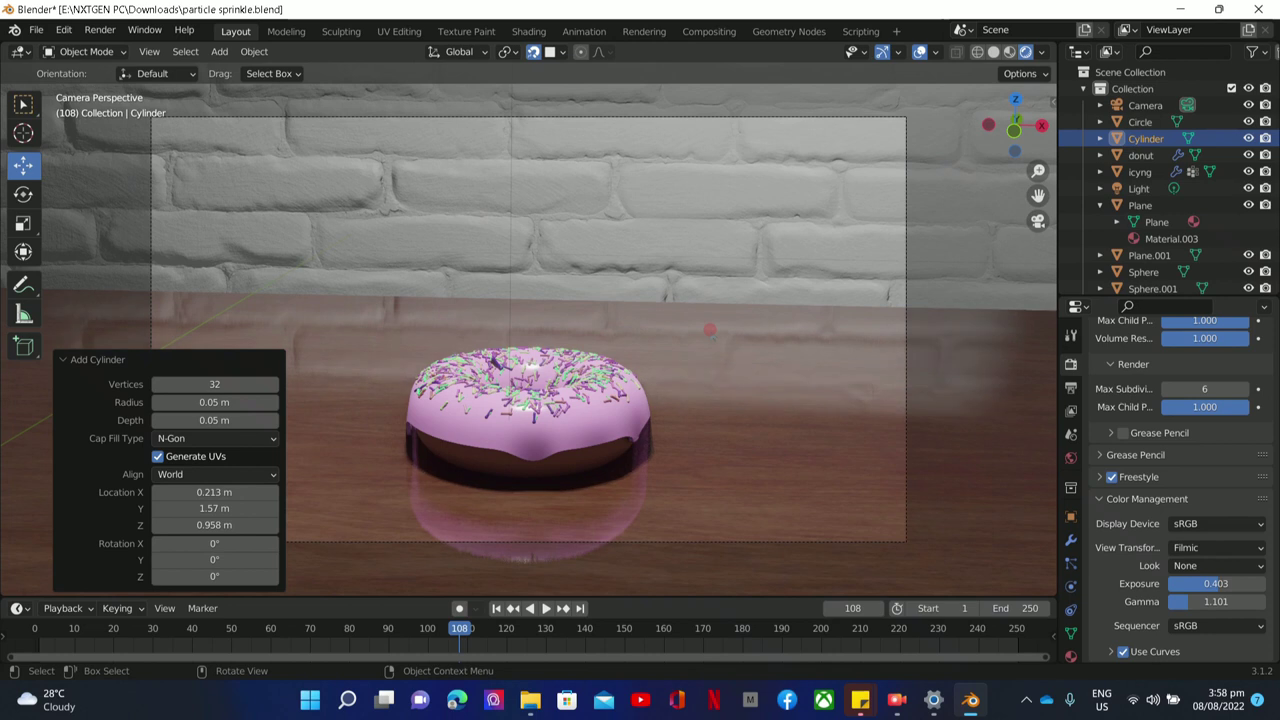
pyautogui.scroll(2, 680, 225)
pyautogui.scroll(-2, 680, 230)
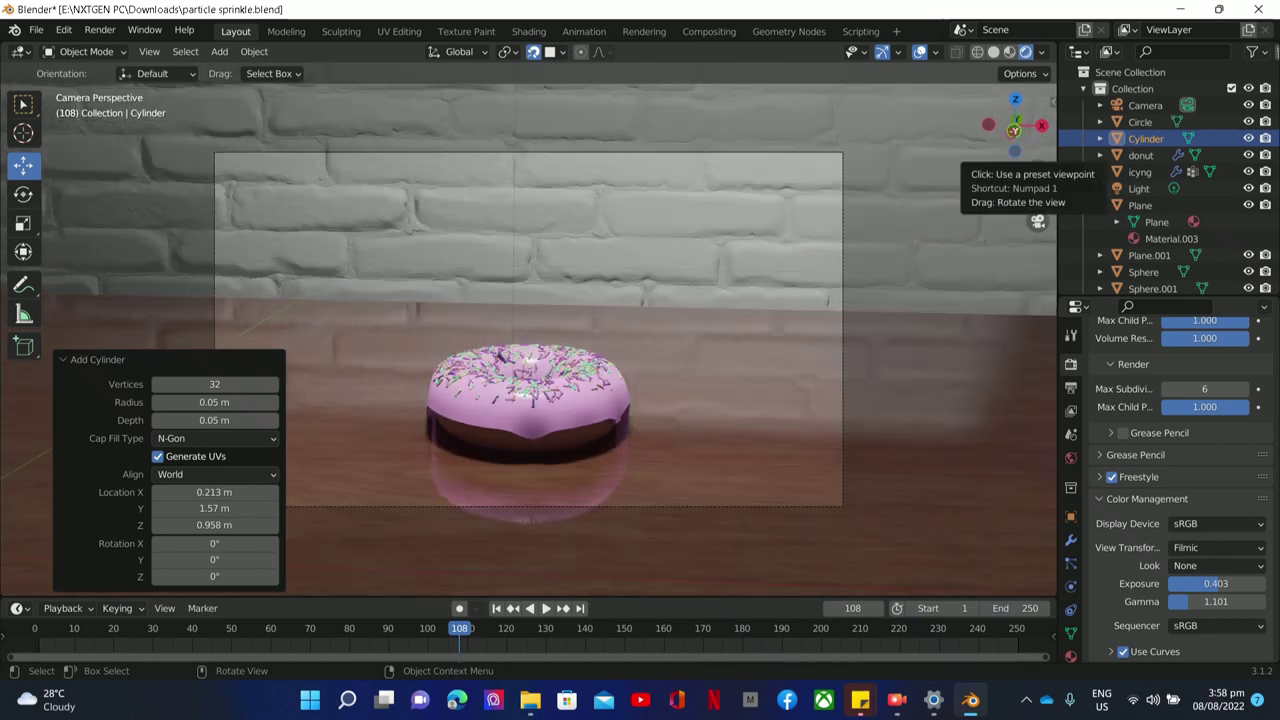
pyautogui.click(222, 420)
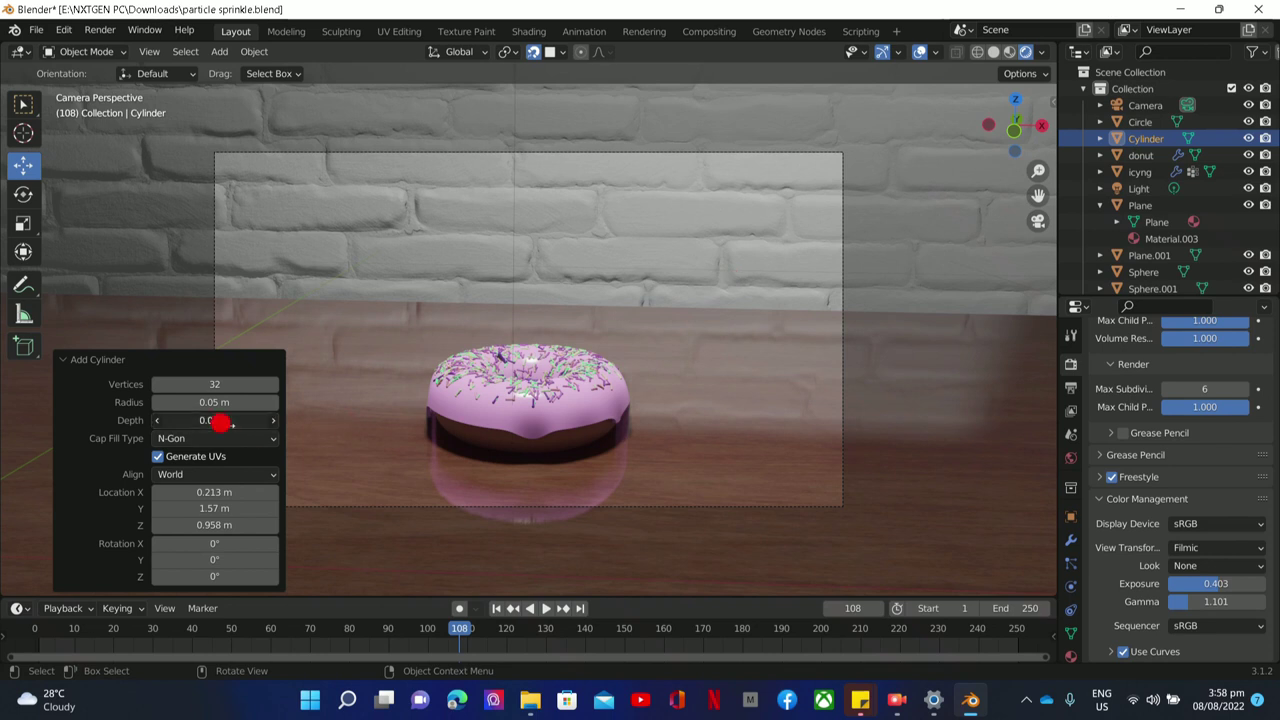
pyautogui.press('BackSpace')
pyautogui.write('.1')
pyautogui.press('Return')
pyautogui.click(222, 402)
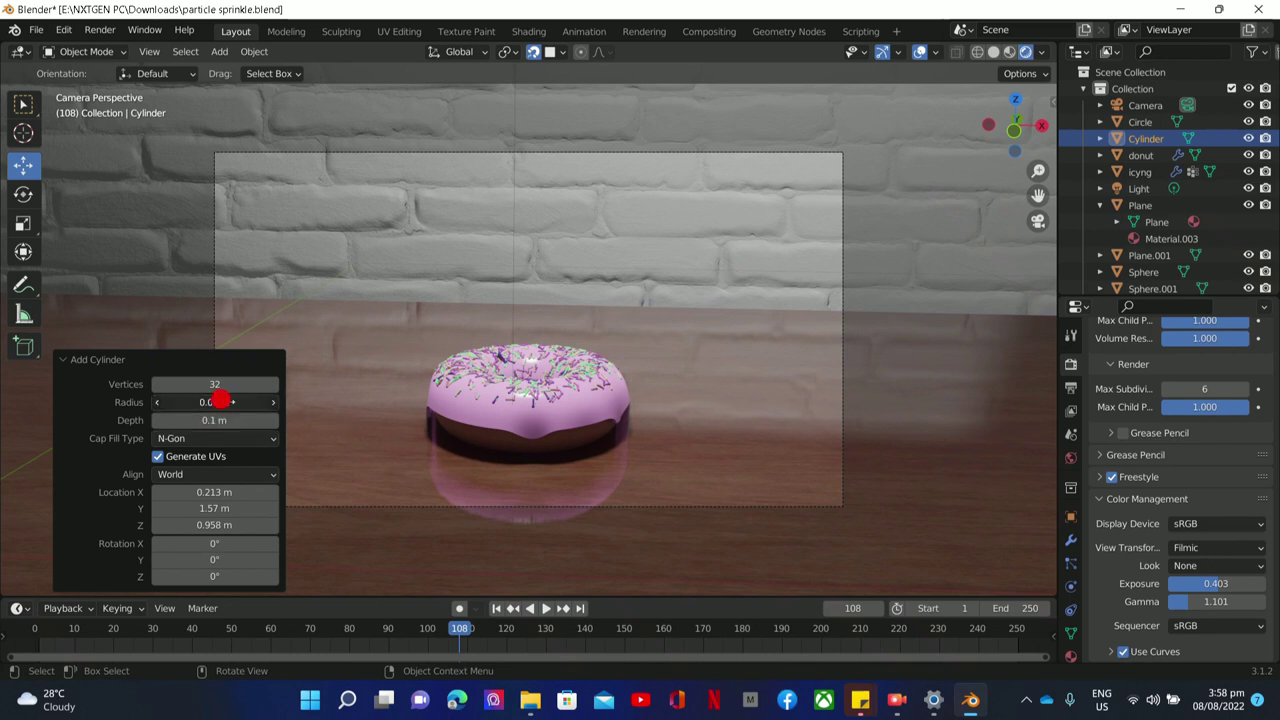
pyautogui.write('.1')
pyautogui.press('Return')
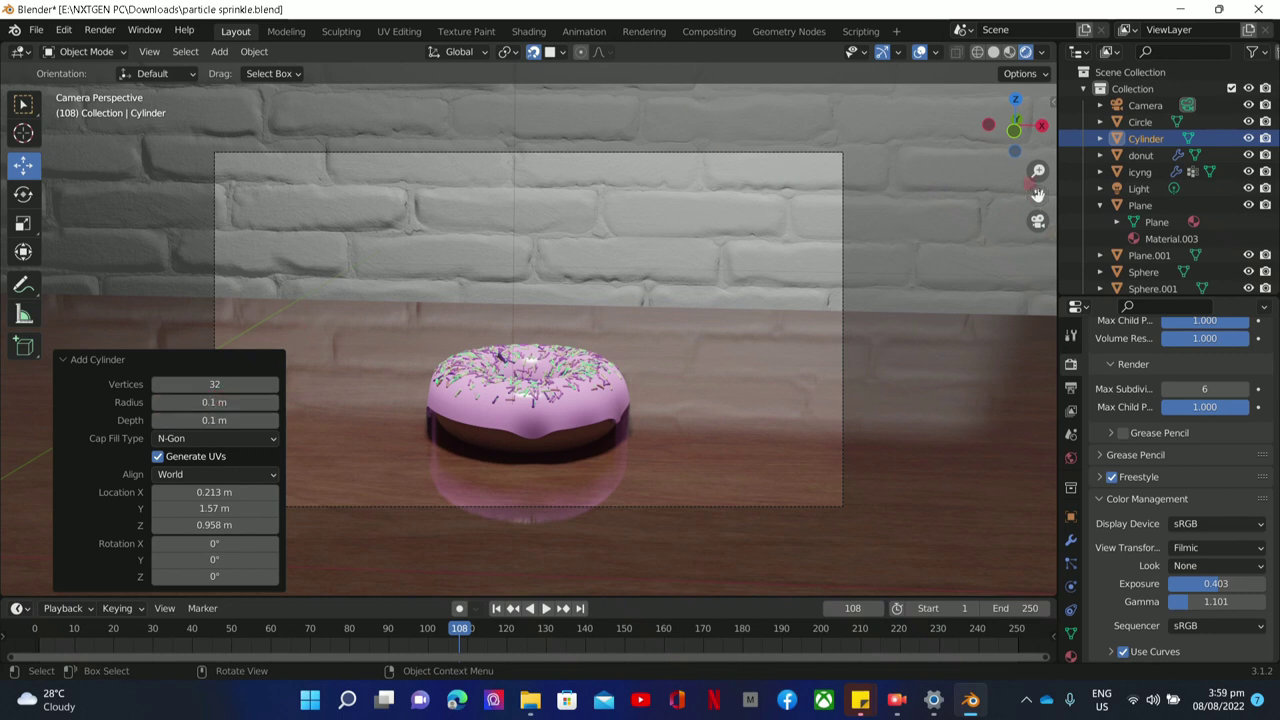
# Leave the camera view and, in the right orthographic view, move the cylinder along Y and Z onto the donut.
pyautogui.click(1038, 222)
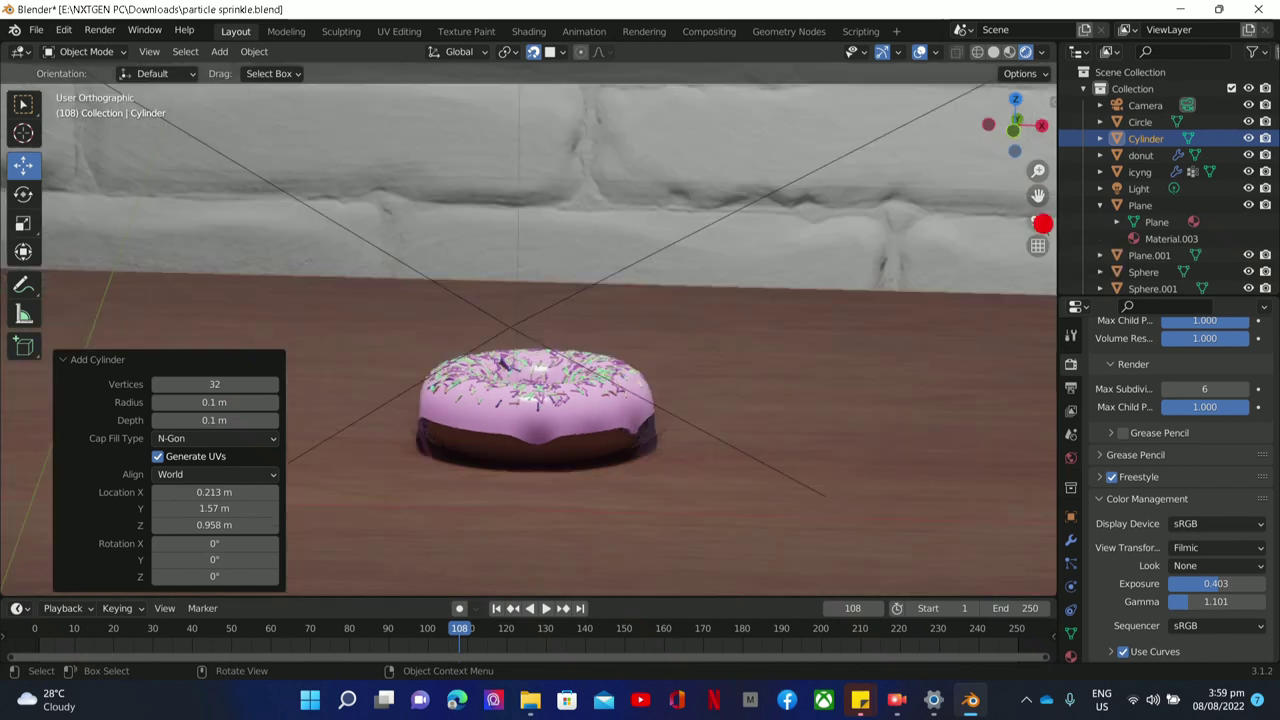
pyautogui.scroll(-6, 655, 358)
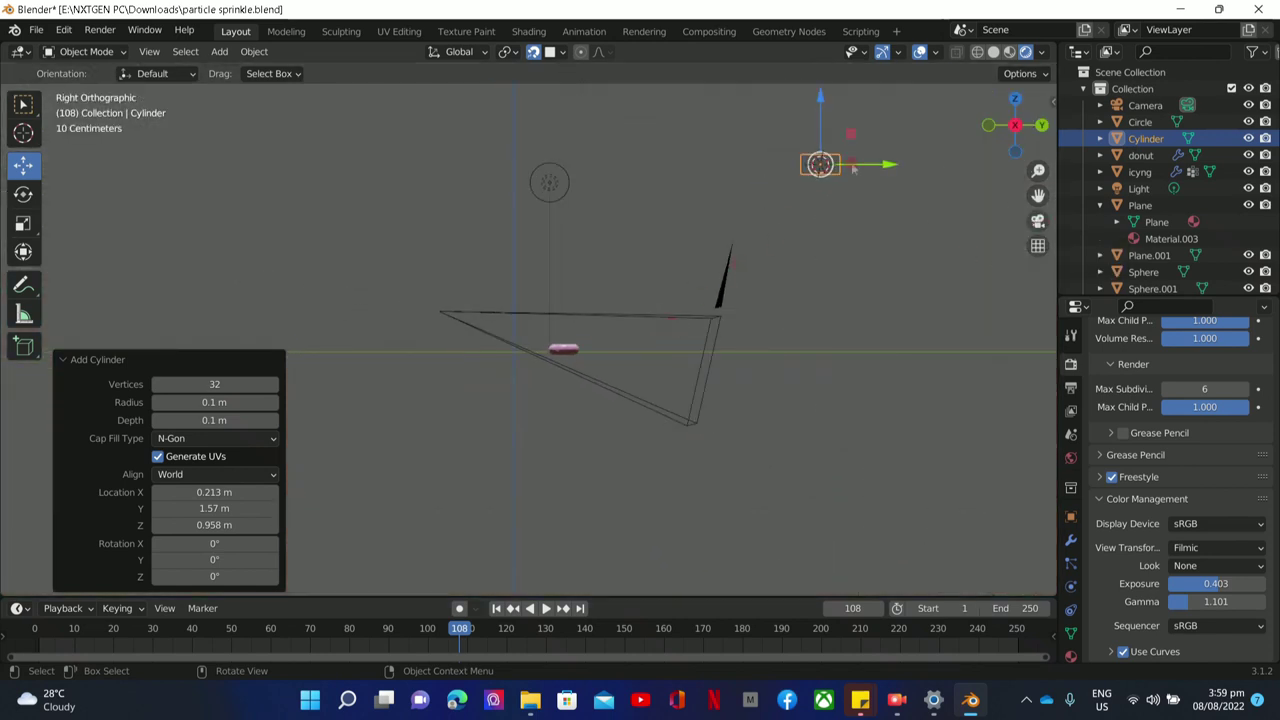
pyautogui.moveTo(878, 186); pyautogui.dragTo(747, 130)
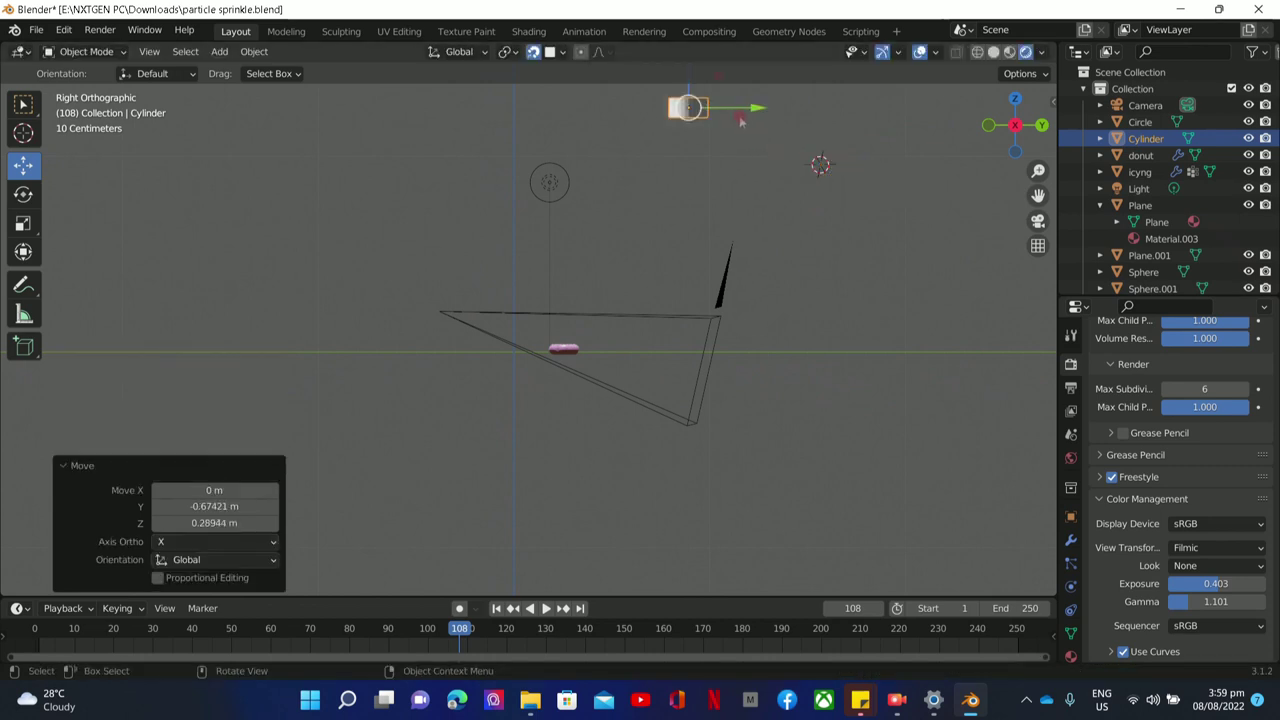
pyautogui.moveTo(691, 88); pyautogui.dragTo(660, 324)
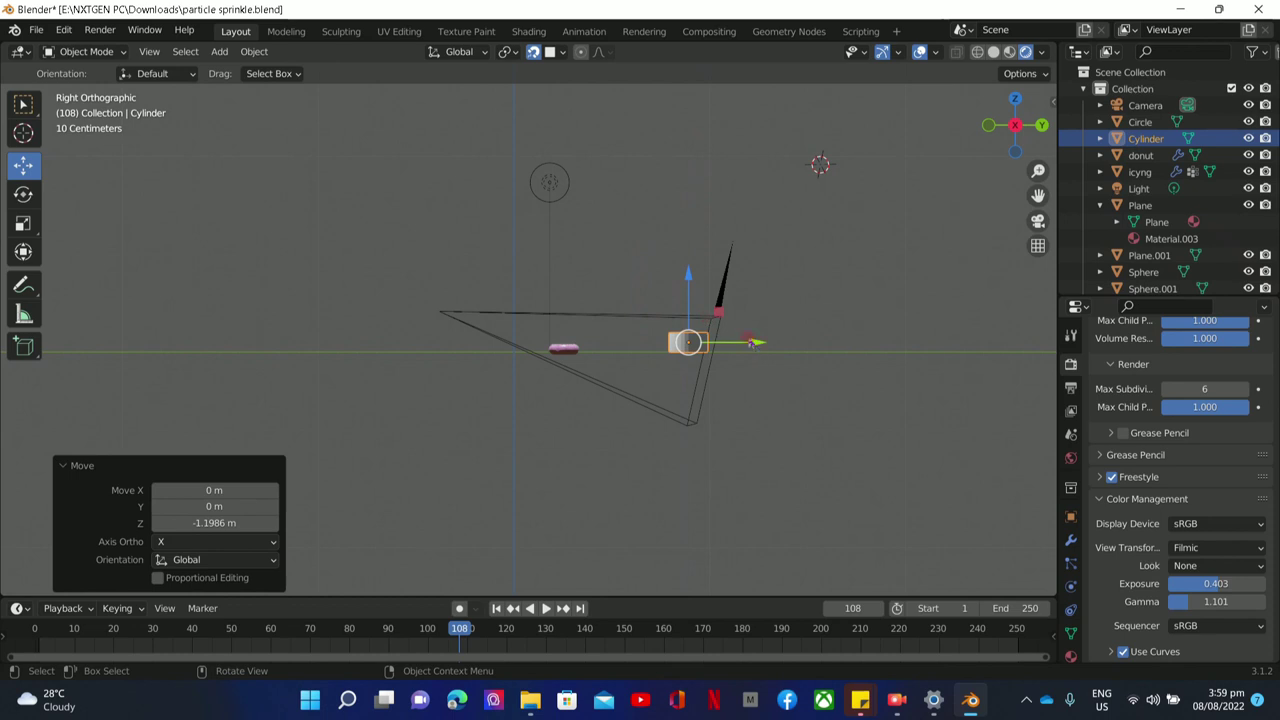
pyautogui.moveTo(740, 341); pyautogui.dragTo(610, 346)
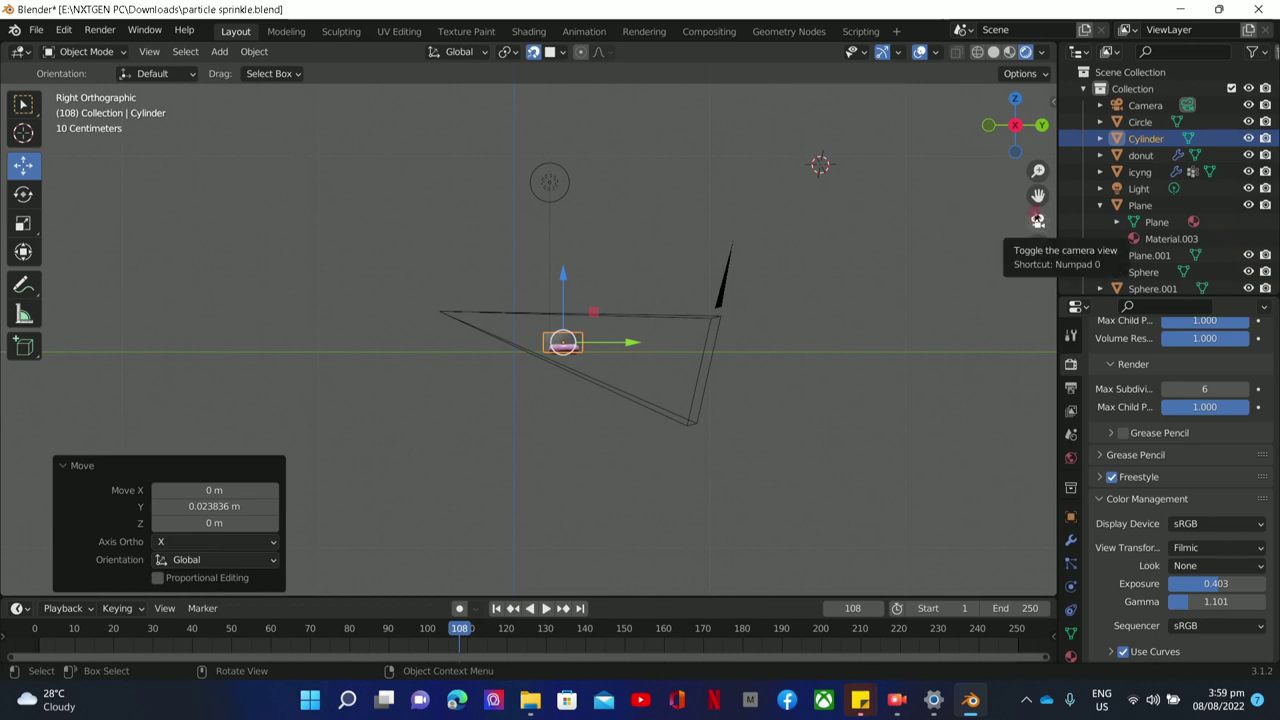
# Move the cylinder about 0.12 m along the X axis so it surrounds the donut.
pyautogui.moveTo(1015, 135); pyautogui.dragTo(1028, 158)
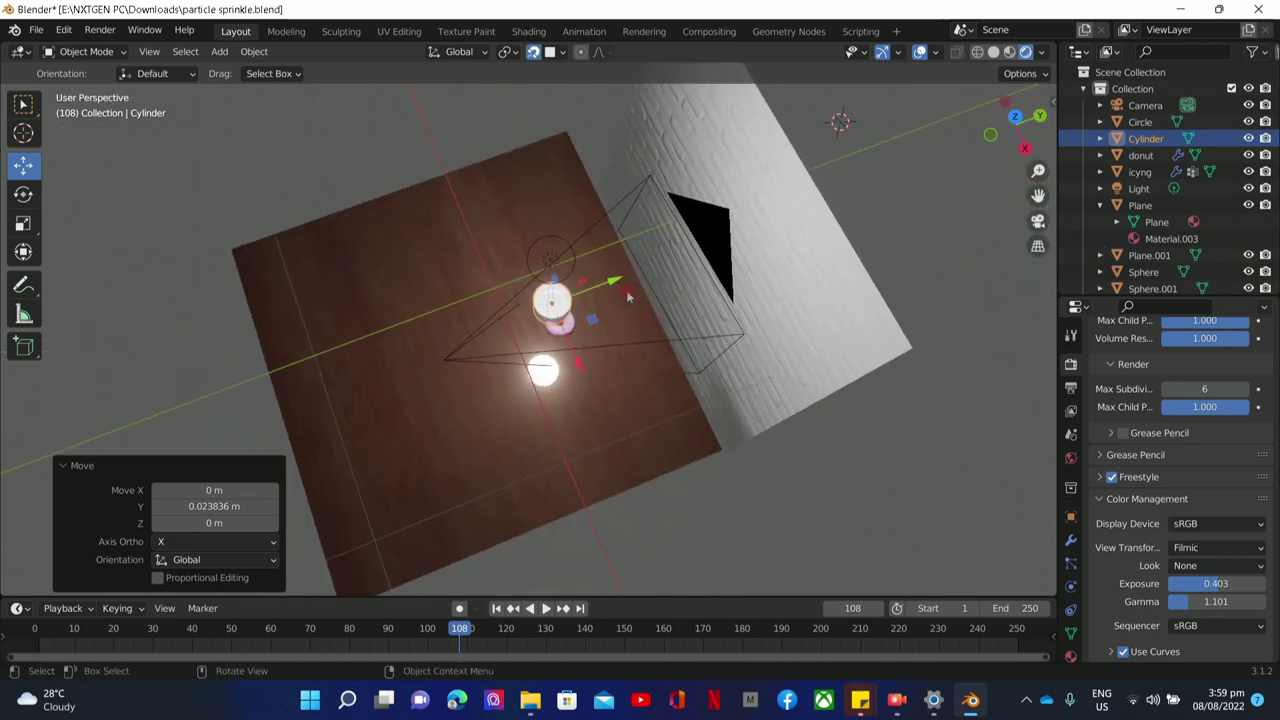
pyautogui.click(560, 347)
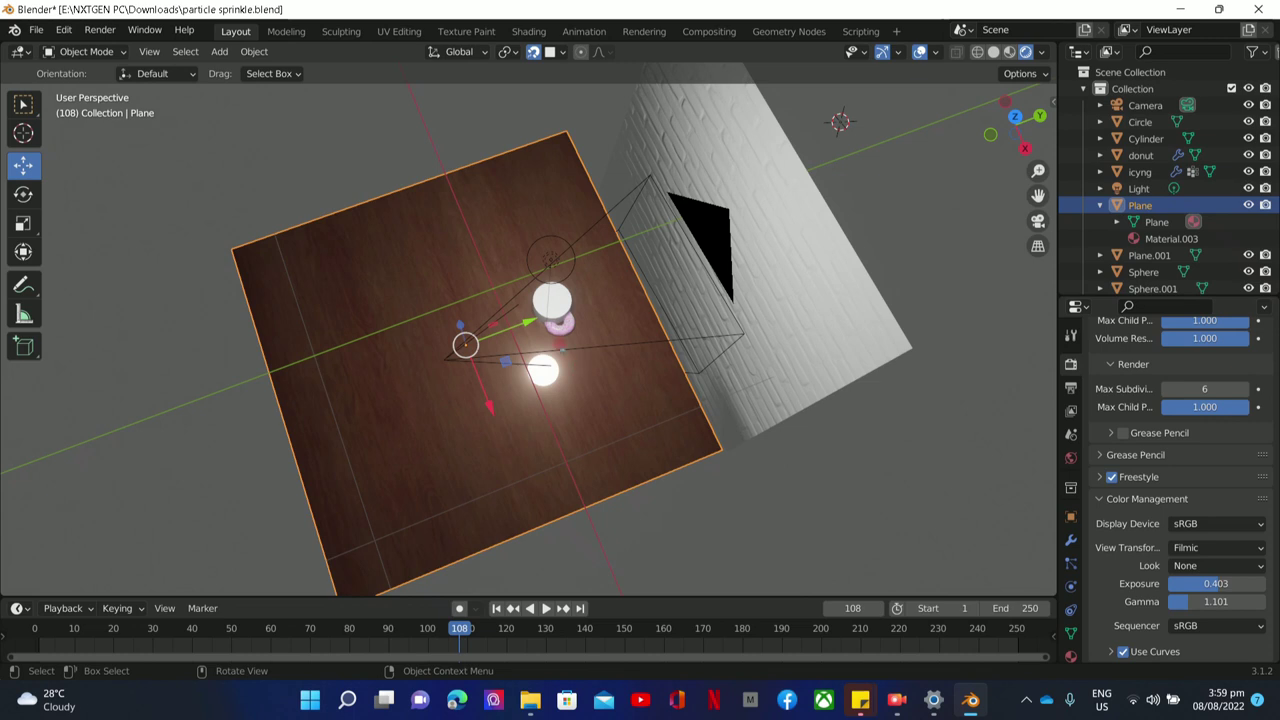
pyautogui.click(545, 315)
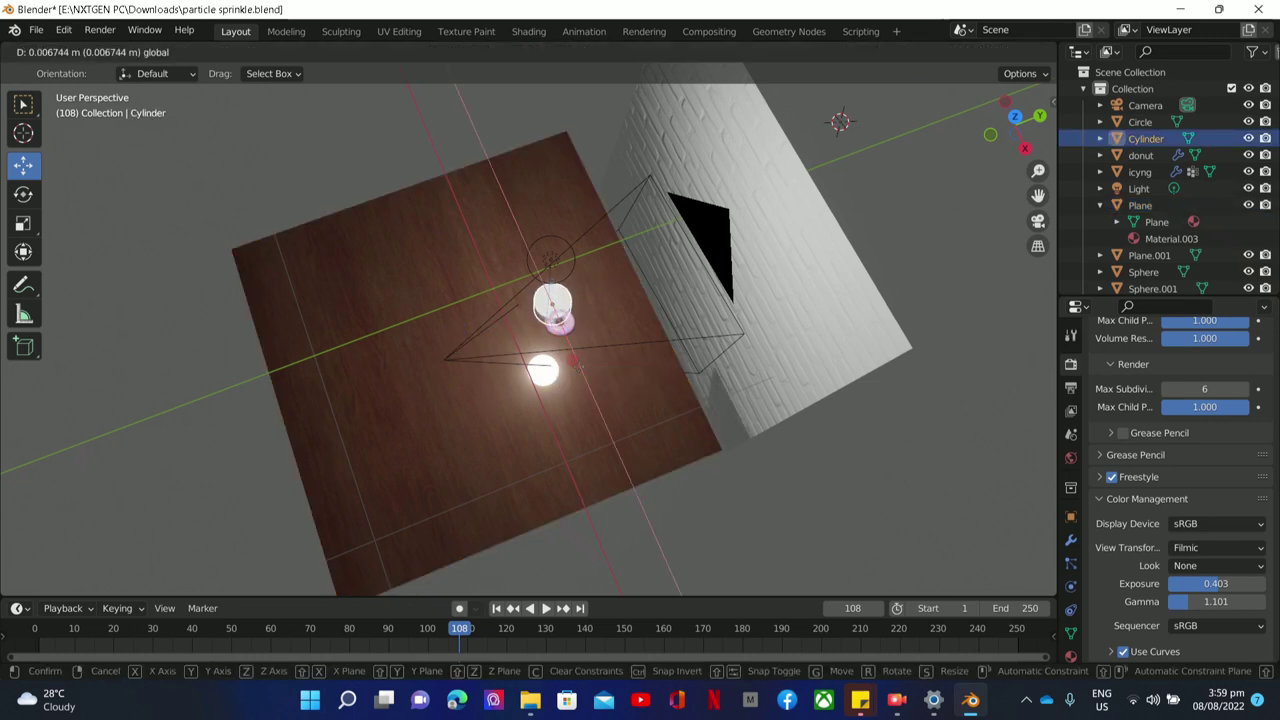
pyautogui.moveTo(575, 368)
pyautogui.mouseDown()
pyautogui.moveTo(592, 390)
pyautogui.moveTo(585, 378)
pyautogui.mouseUp()
pyautogui.scroll(6, 800, 170)
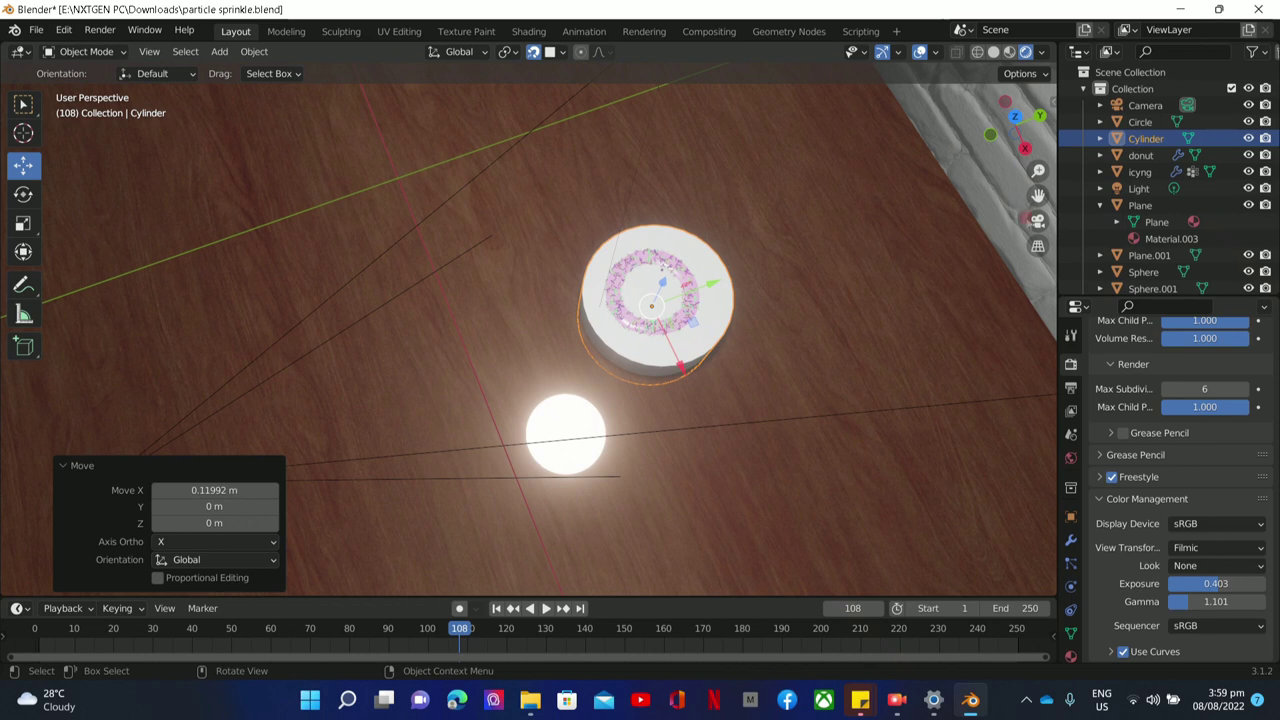
pyautogui.moveTo(1027, 160); pyautogui.dragTo(580, 500)
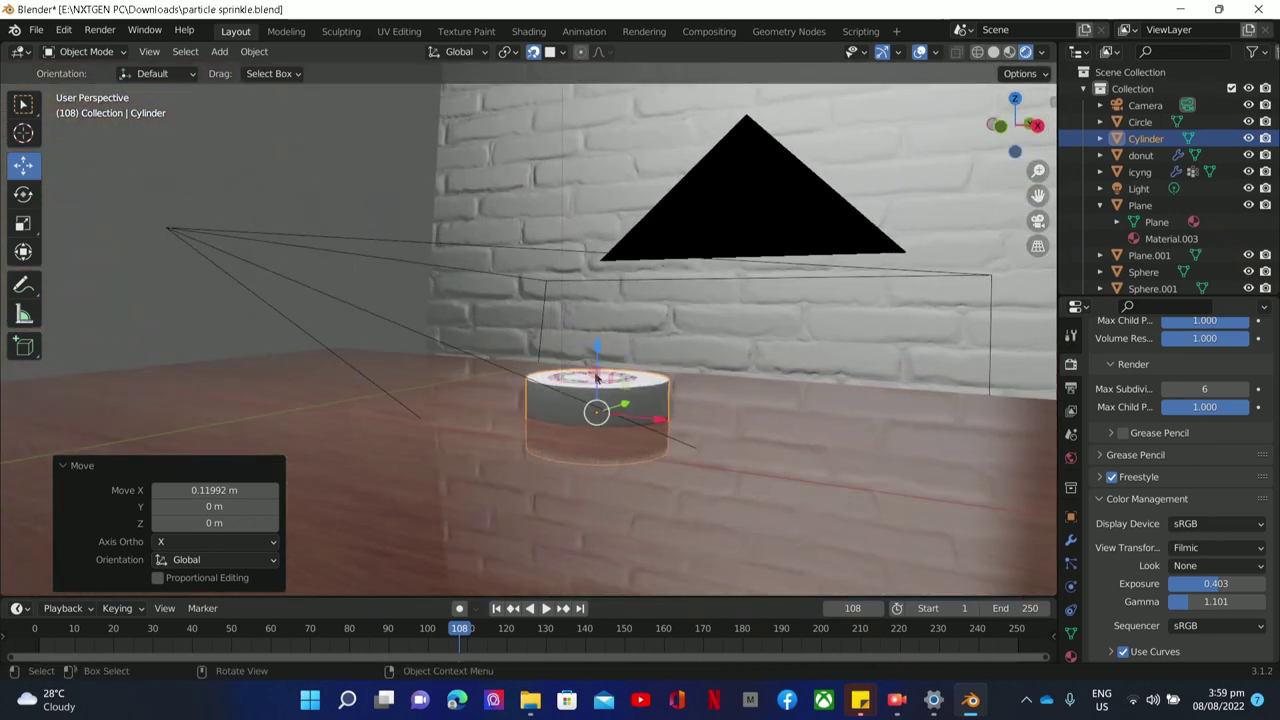
pyautogui.press('s')
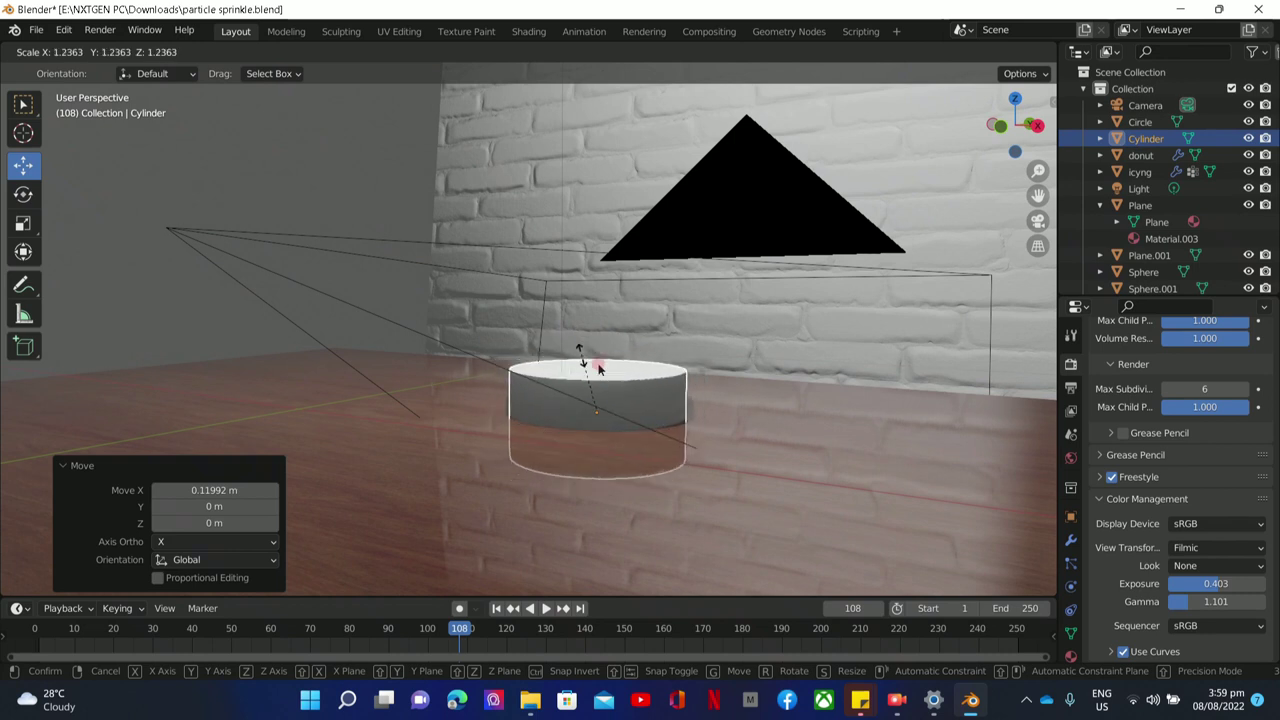
pyautogui.press('Escape')
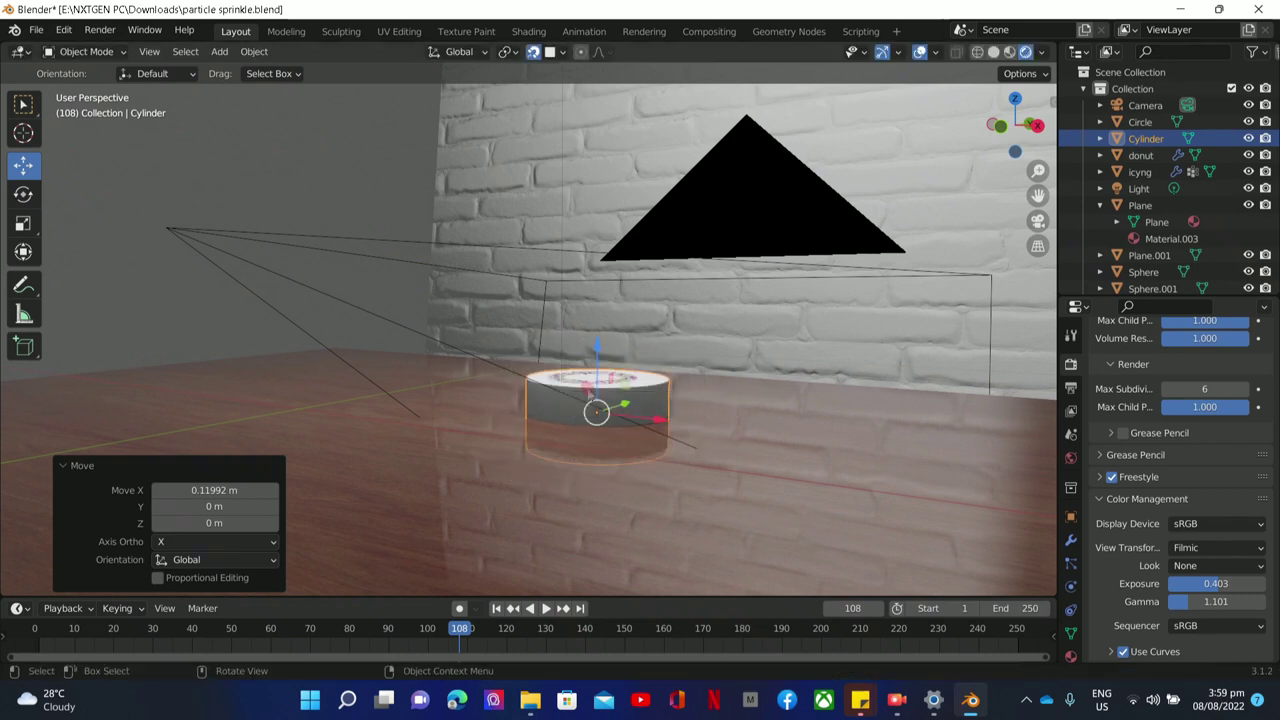
pyautogui.click(545, 413)
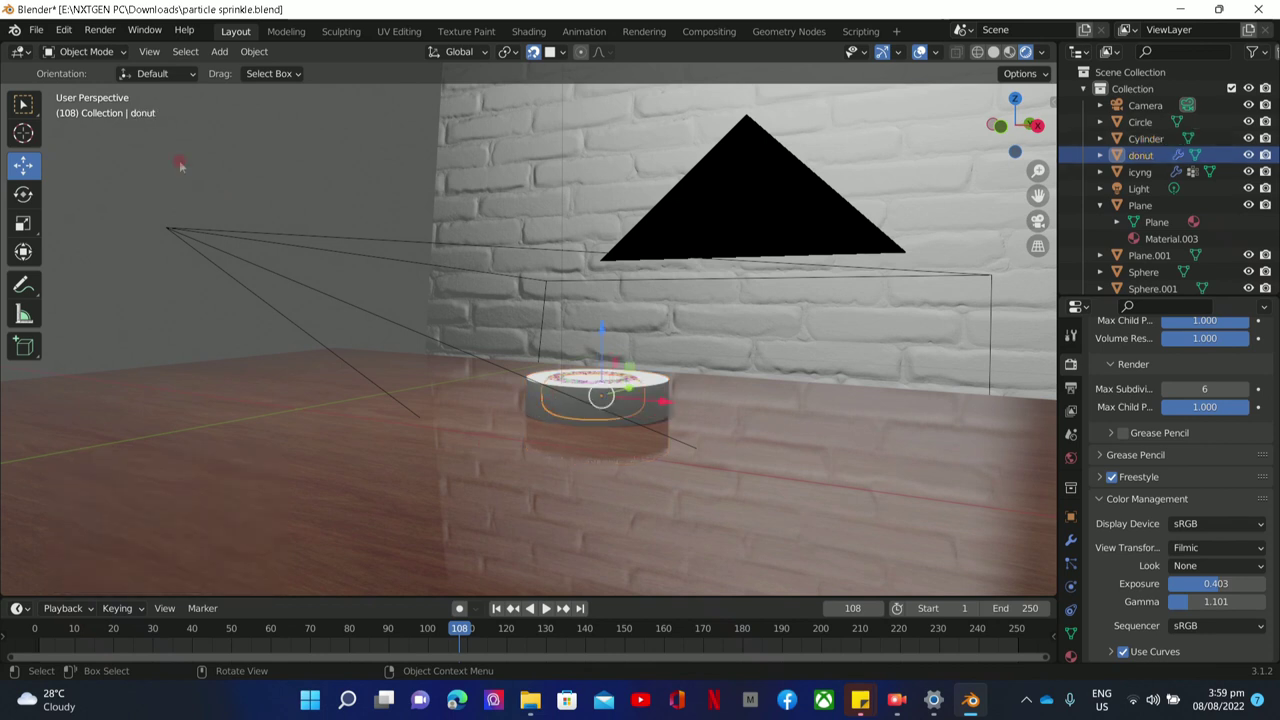
pyautogui.click(98, 51)
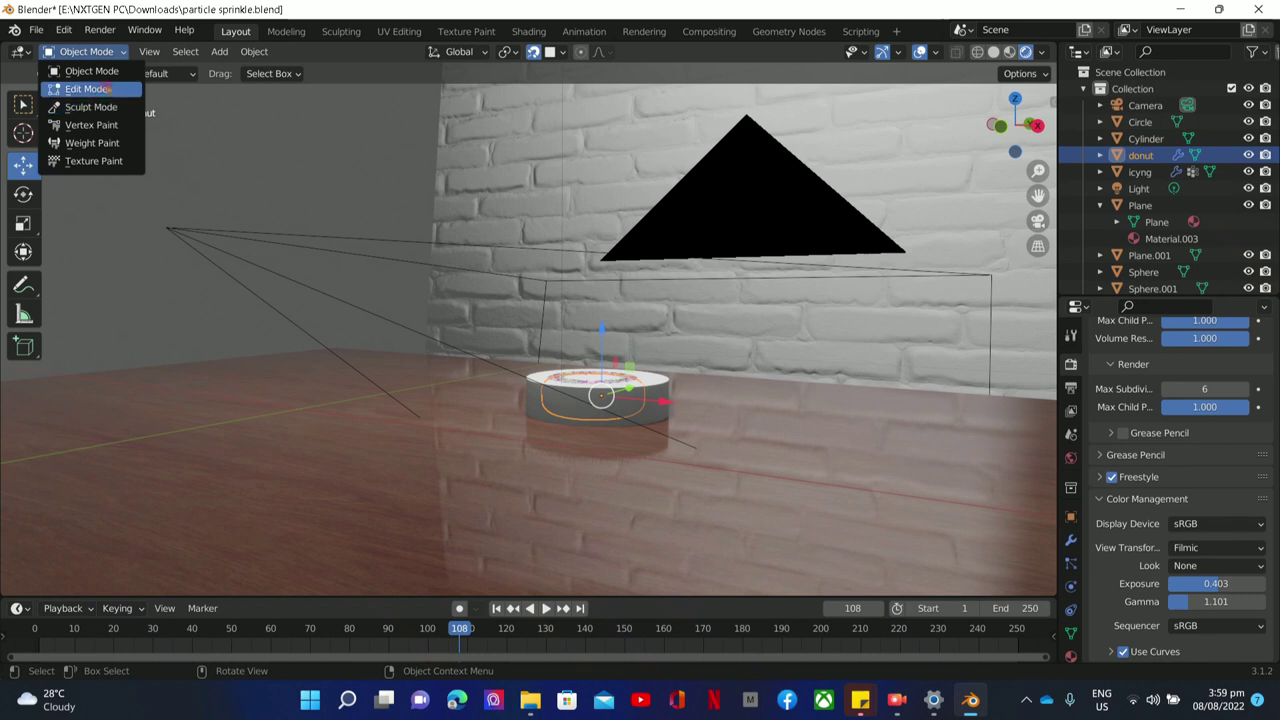
pyautogui.click(106, 88)
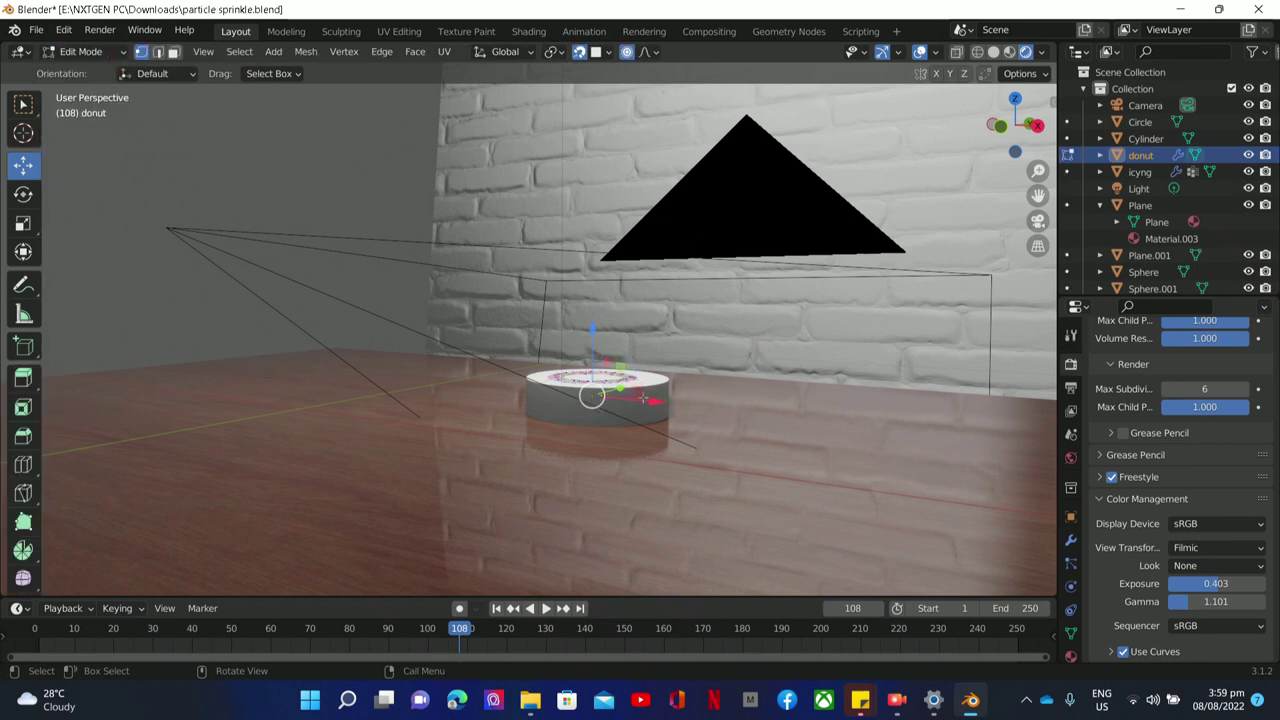
pyautogui.moveTo(643, 400); pyautogui.dragTo(340, 404)
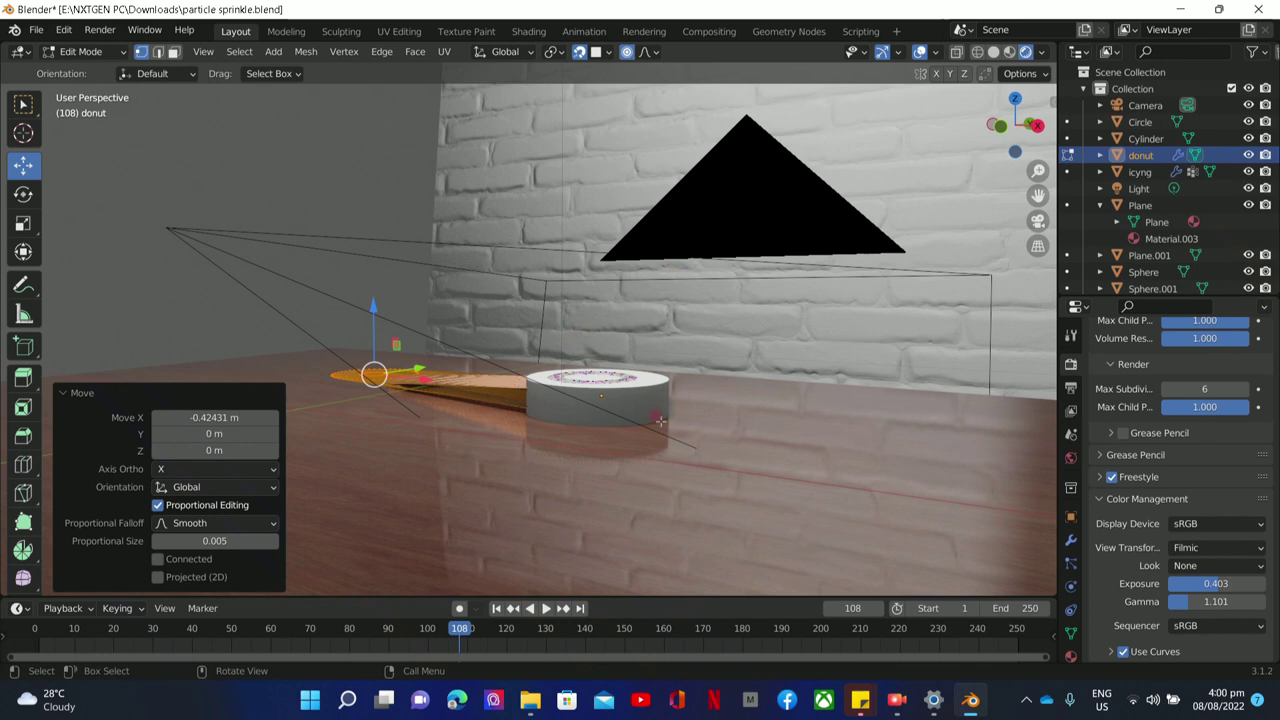
pyautogui.hotkey('ctrl', 'z')
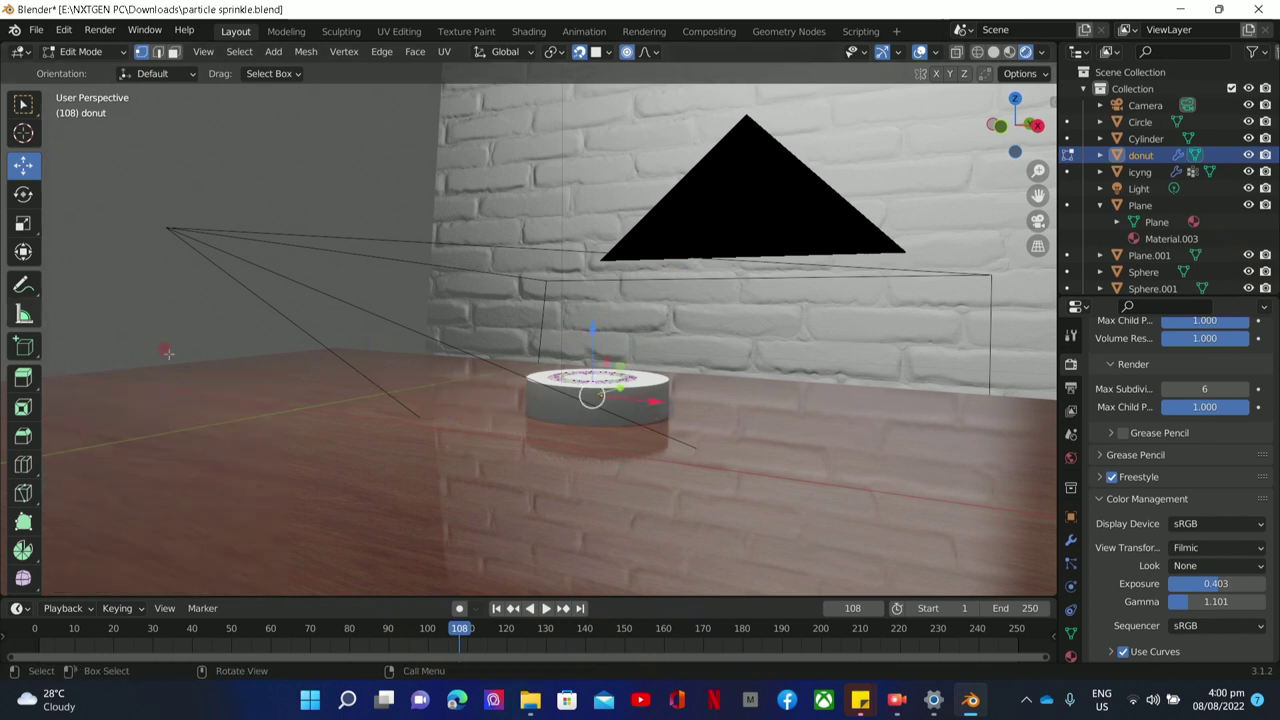
pyautogui.click(100, 51)
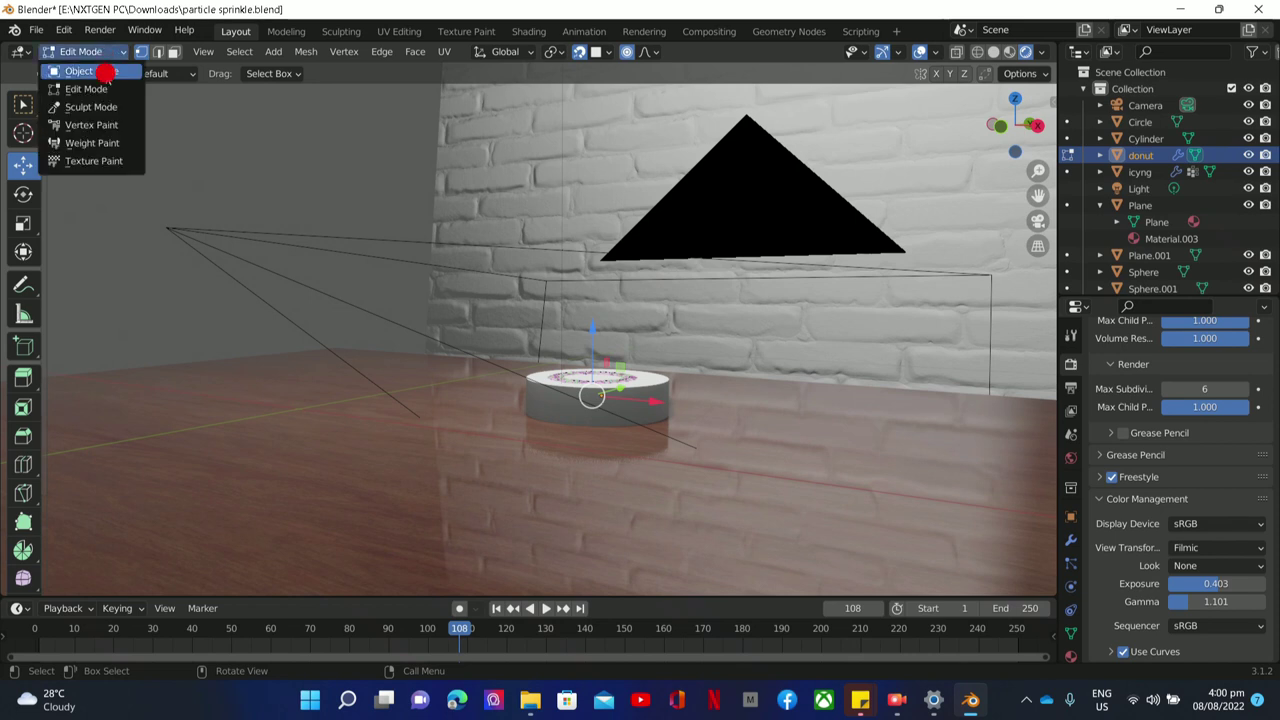
pyautogui.click(100, 73)
# Move the cylinder about 0.44 m along the negative X axis, clear of the donut.
pyautogui.click(664, 399)
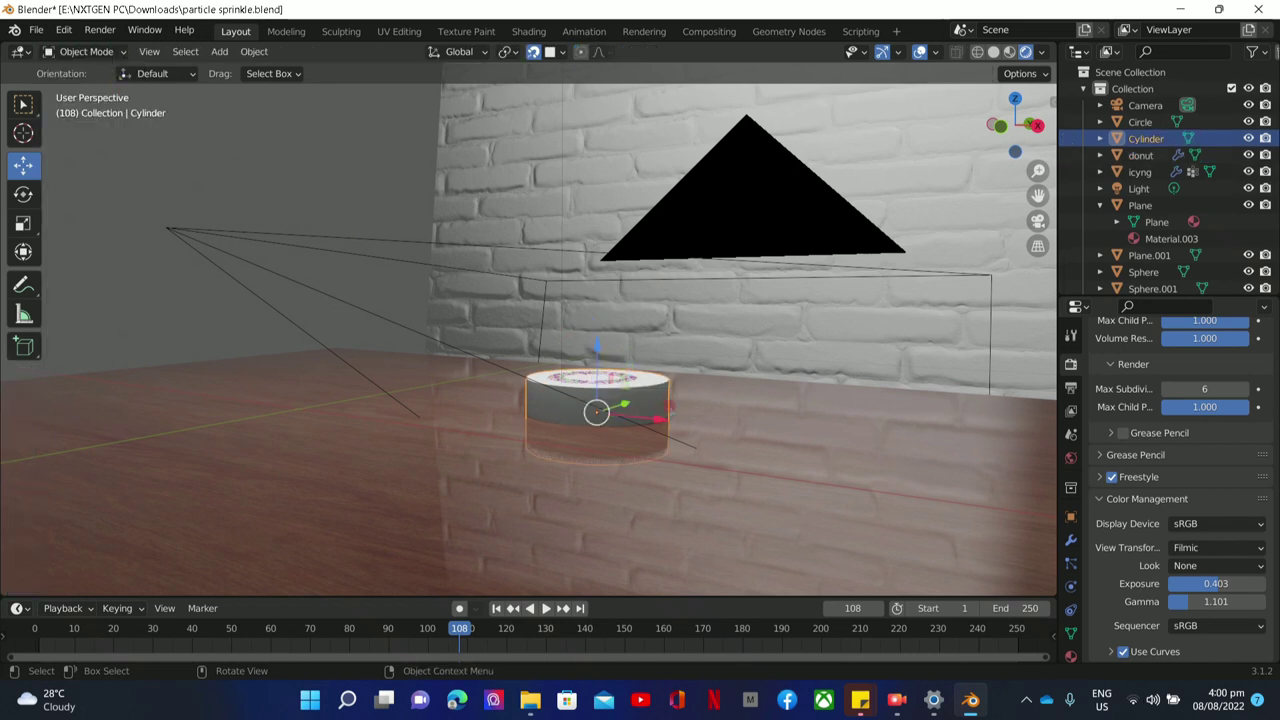
pyautogui.moveTo(660, 423); pyautogui.dragTo(425, 400)
pyautogui.scroll(1, 325, 390)
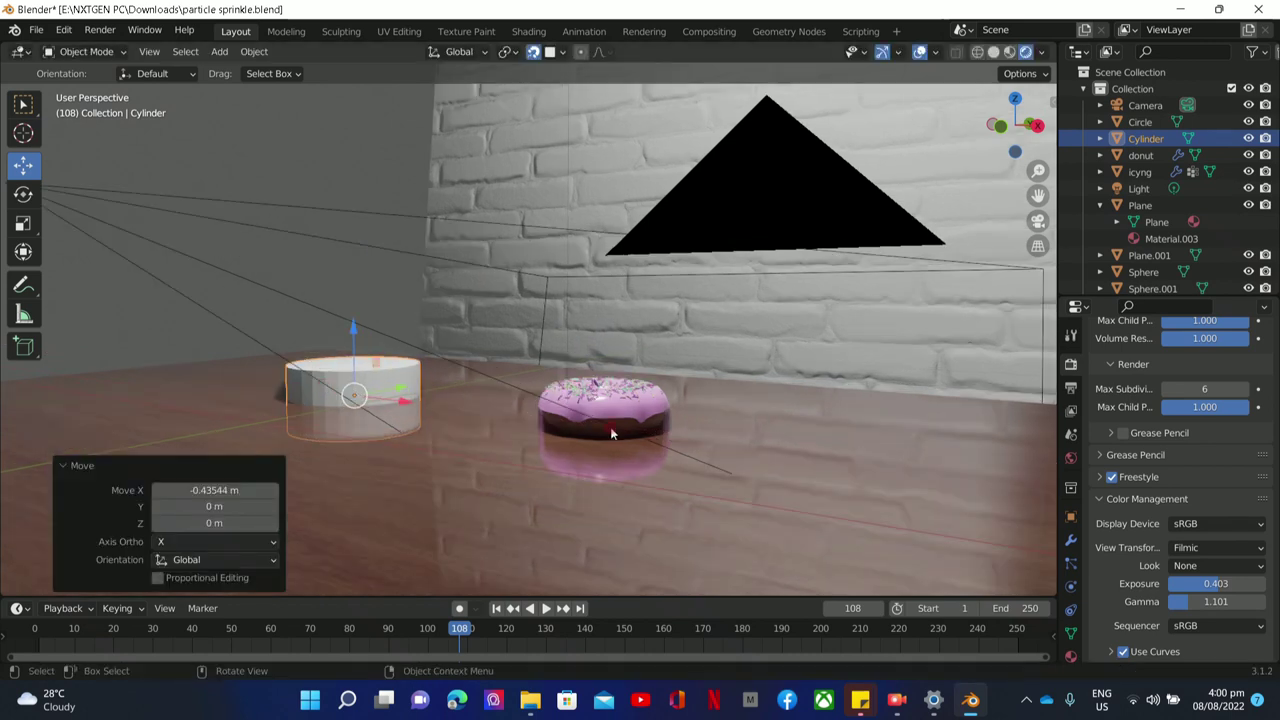
pyautogui.scroll(3, 318, 394)
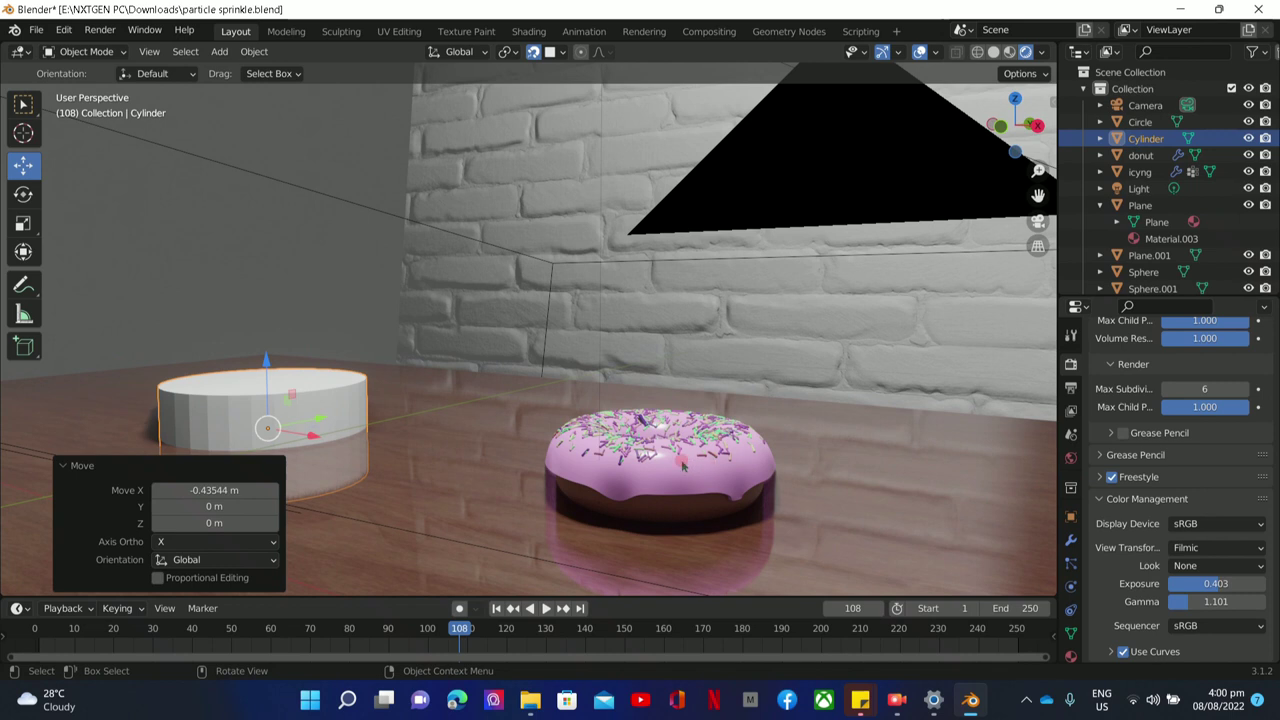
# Hide the donut and icyng objects in the viewport, keeping the cylinder visible.
pyautogui.click(1248, 138)
pyautogui.click(1248, 138)
pyautogui.click(1248, 155)
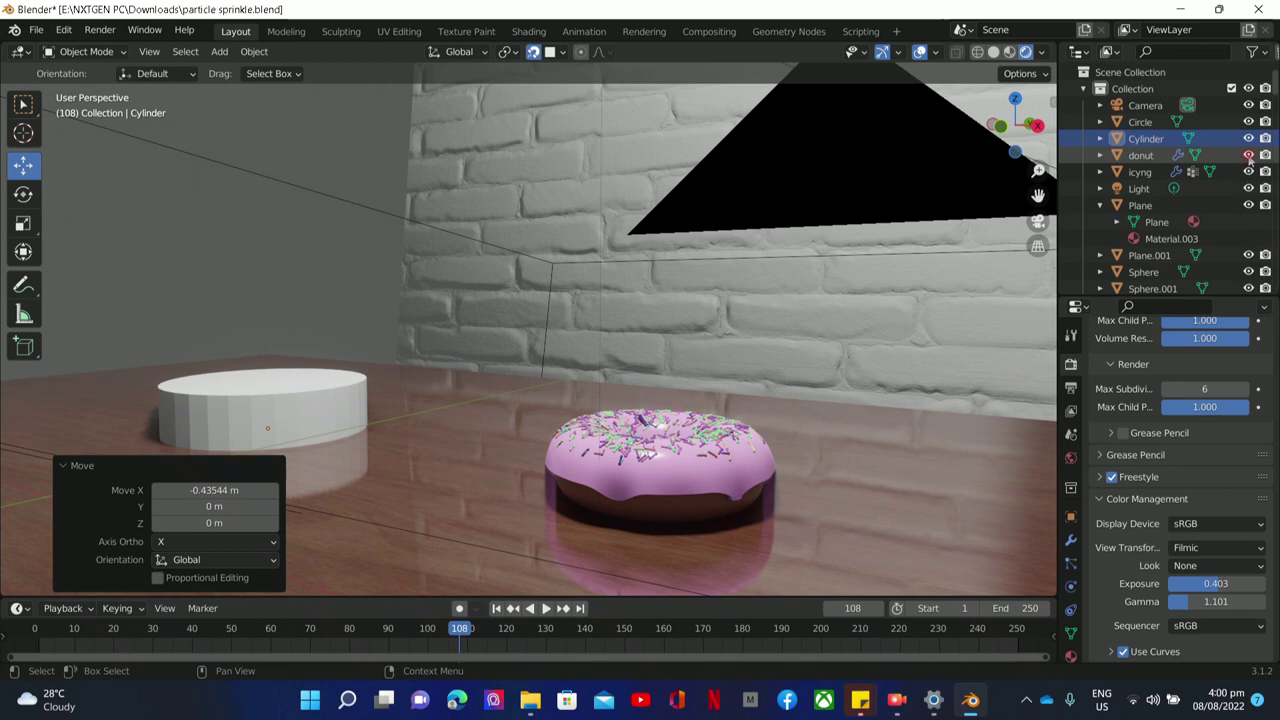
pyautogui.click(1248, 171)
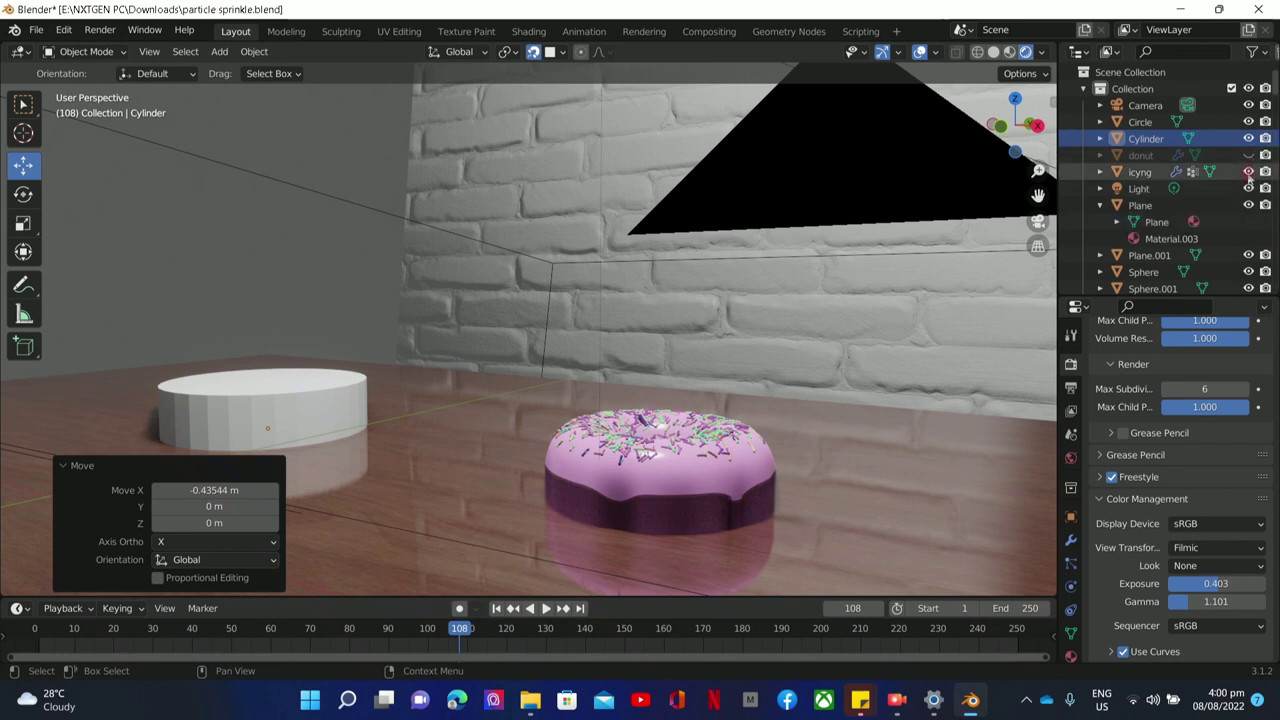
pyautogui.click(1248, 188)
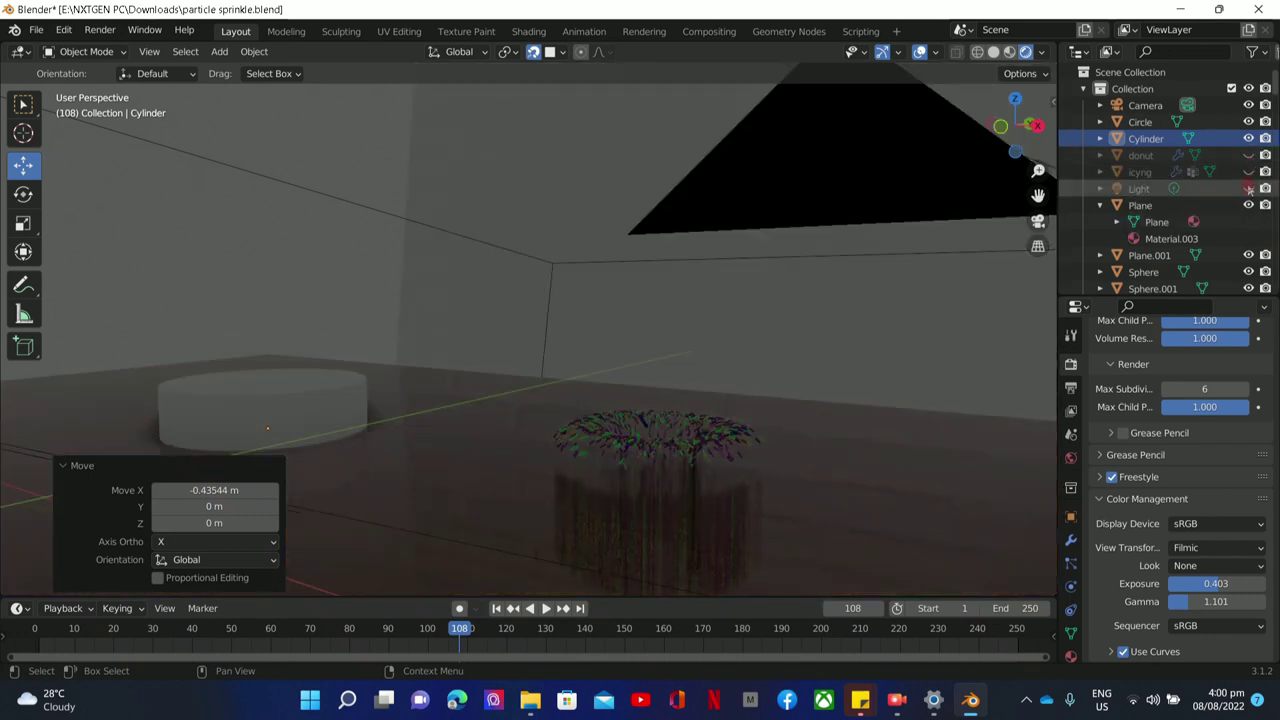
pyautogui.click(1248, 188)
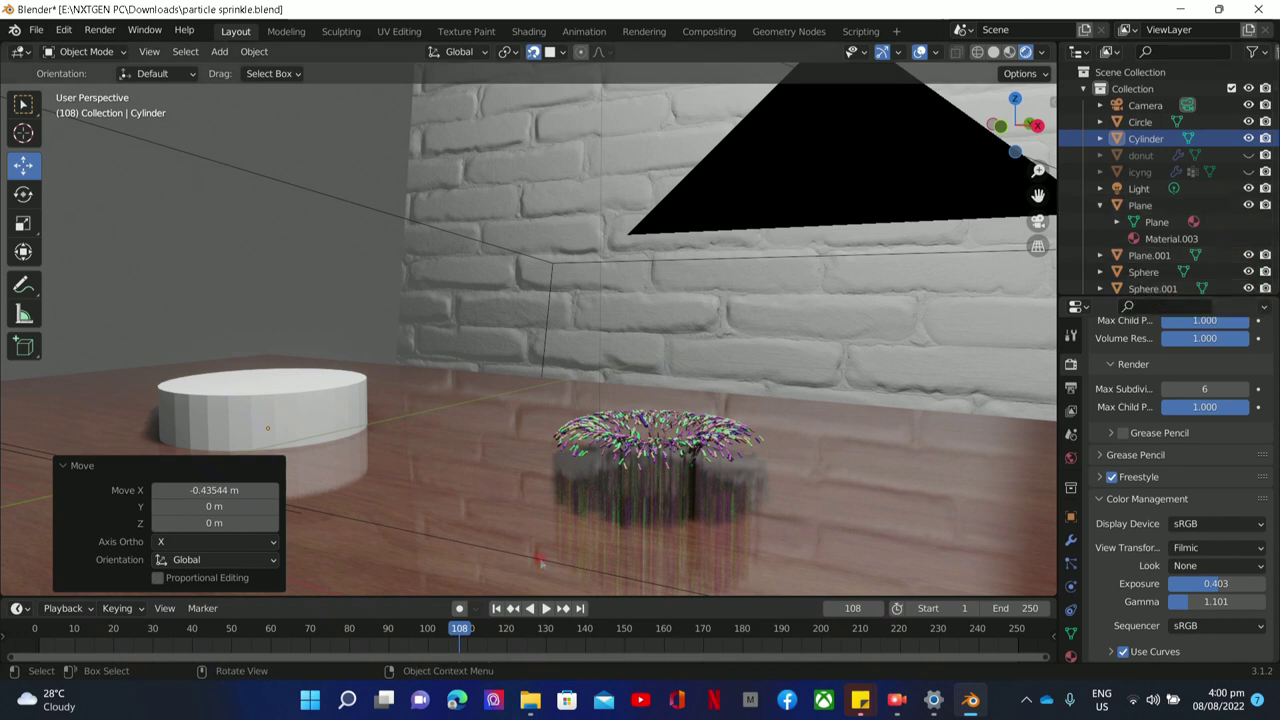
pyautogui.click(623, 450)
pyautogui.click(625, 455)
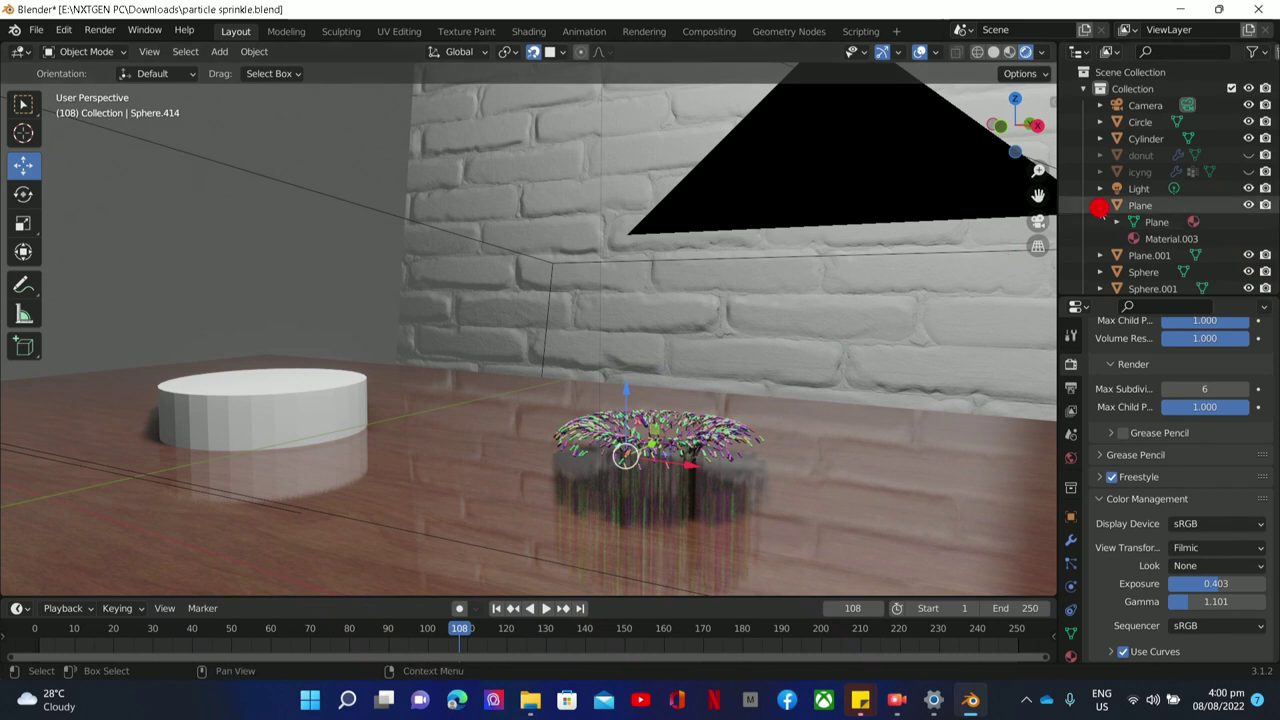
pyautogui.click(1100, 206)
pyautogui.click(1100, 206)
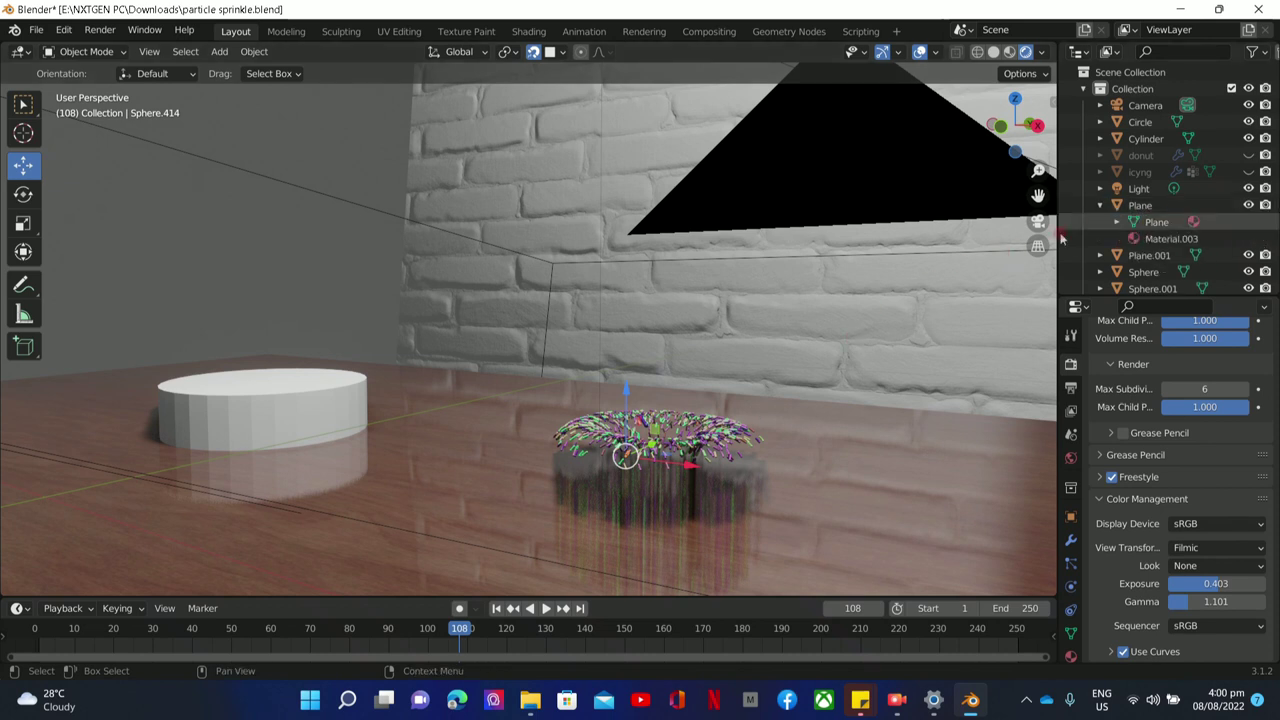
# Select the cylinder beside the donut and switch the viewport shading to wireframe.
pyautogui.click(228, 420)
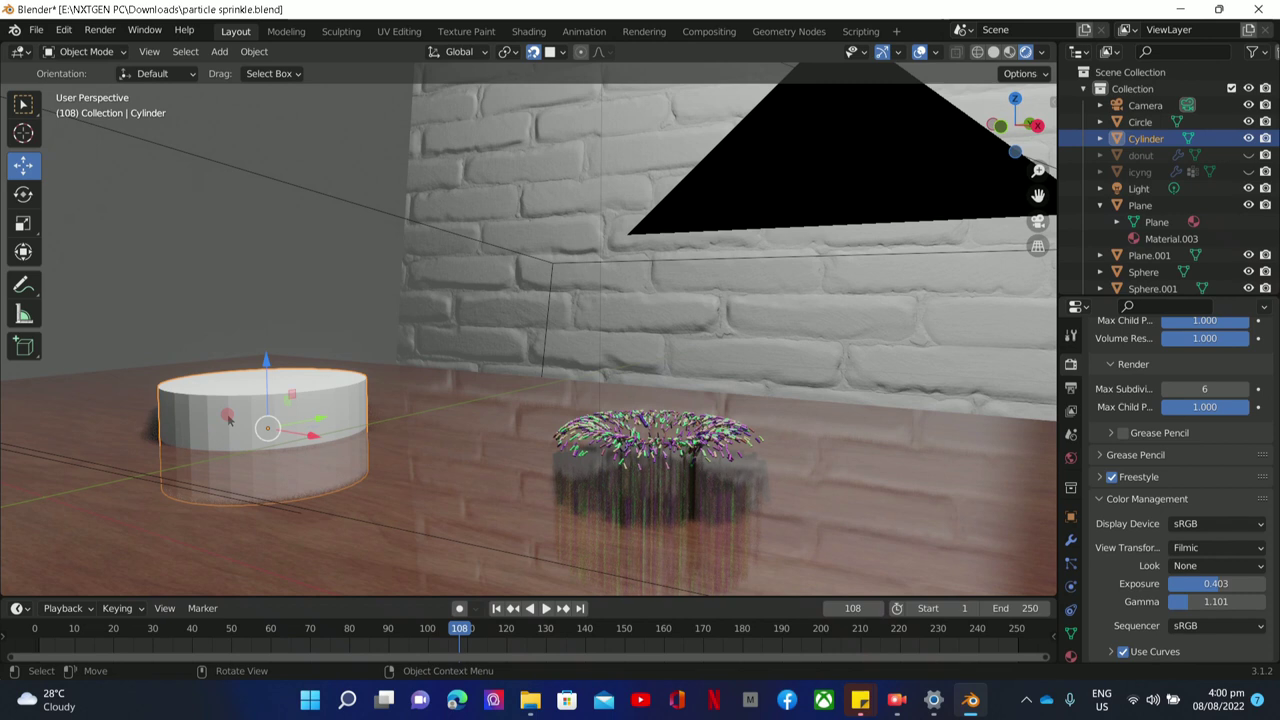
pyautogui.click(976, 54)
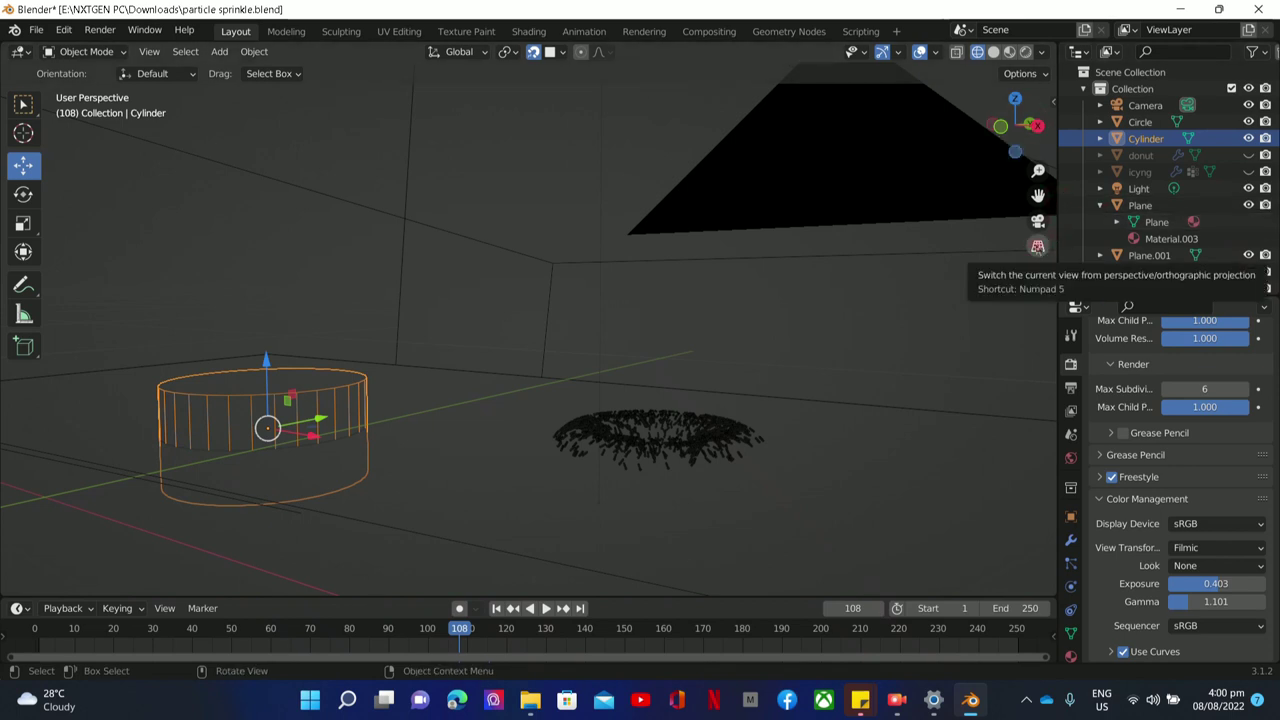
pyautogui.click(268, 372)
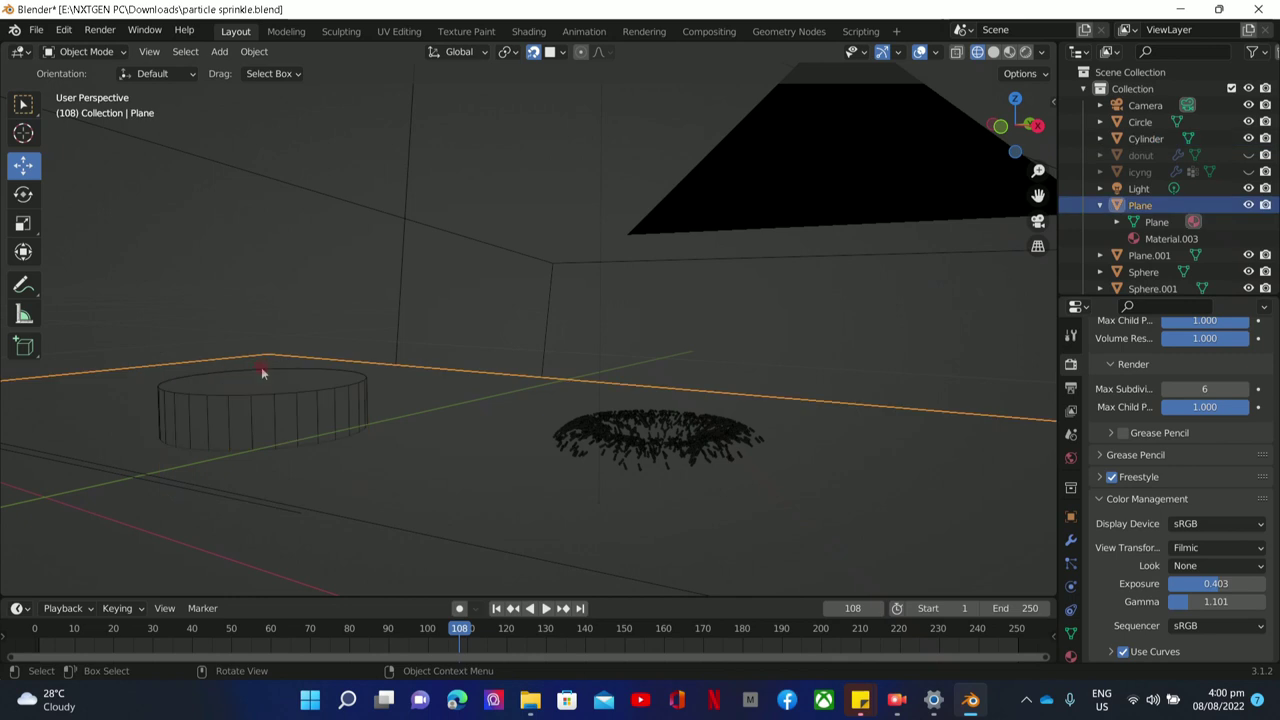
pyautogui.click(266, 405)
pyautogui.click(115, 52)
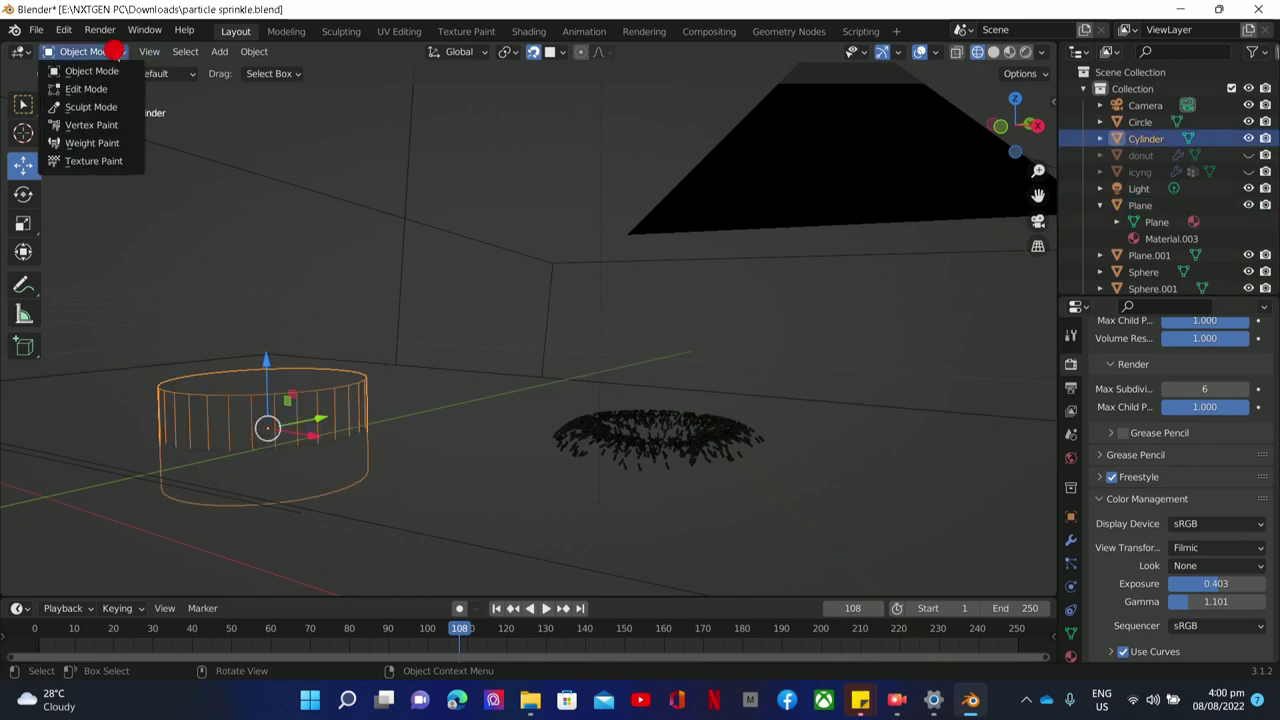
pyautogui.click(110, 51)
# Raise the cylinder about 0.16 m along the Z axis, above the table plane.
pyautogui.moveTo(268, 368)
pyautogui.mouseDown()
pyautogui.moveTo(256, 310)
pyautogui.moveTo(278, 378)
pyautogui.mouseUp()
pyautogui.click(289, 399)
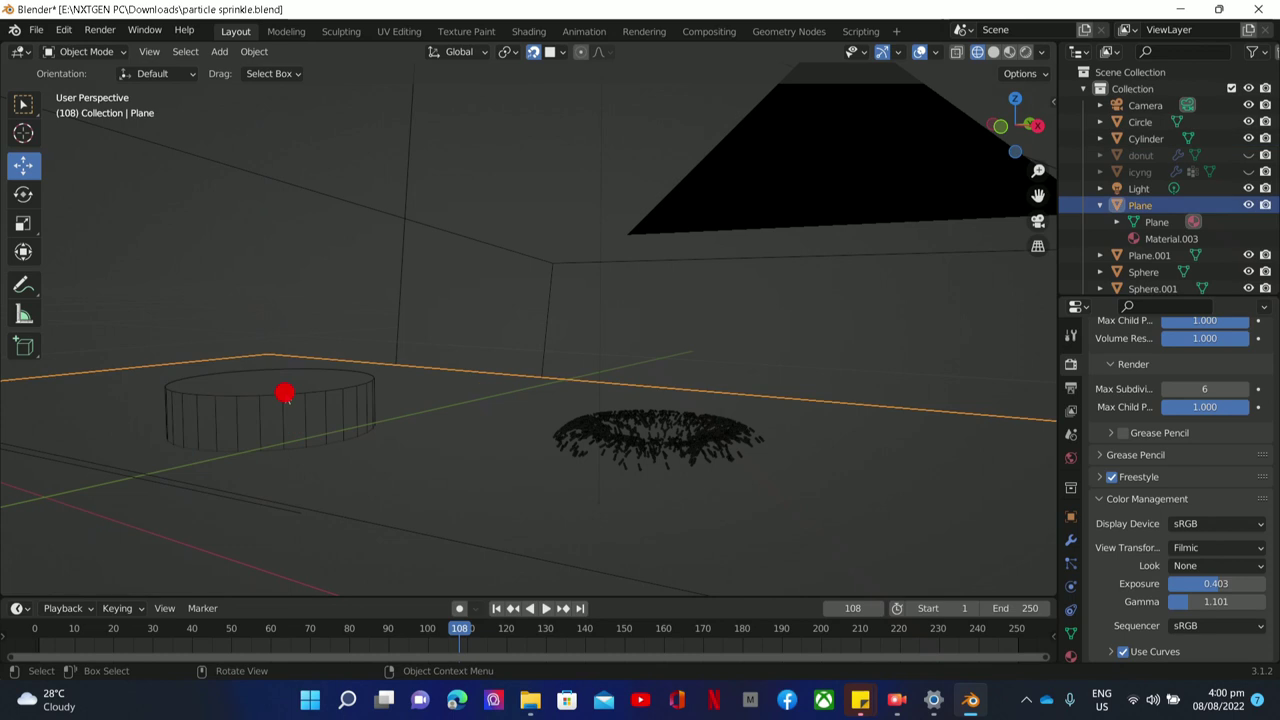
pyautogui.click(274, 414)
pyautogui.moveTo(274, 414); pyautogui.dragTo(263, 252)
pyautogui.press('z')
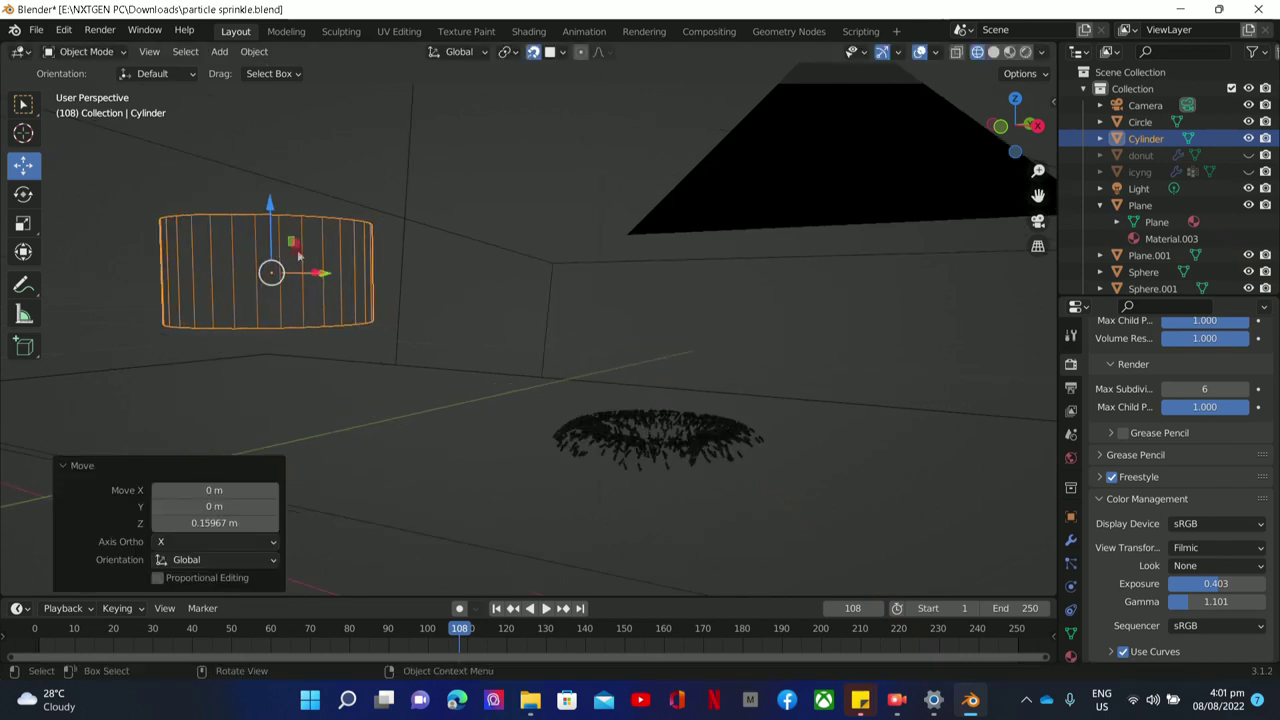
# In the right orthographic view, move the cylinder about 1.09 m along the Y axis, away from the other objects.
pyautogui.moveTo(298, 256); pyautogui.dragTo(295, 276, button='middle')
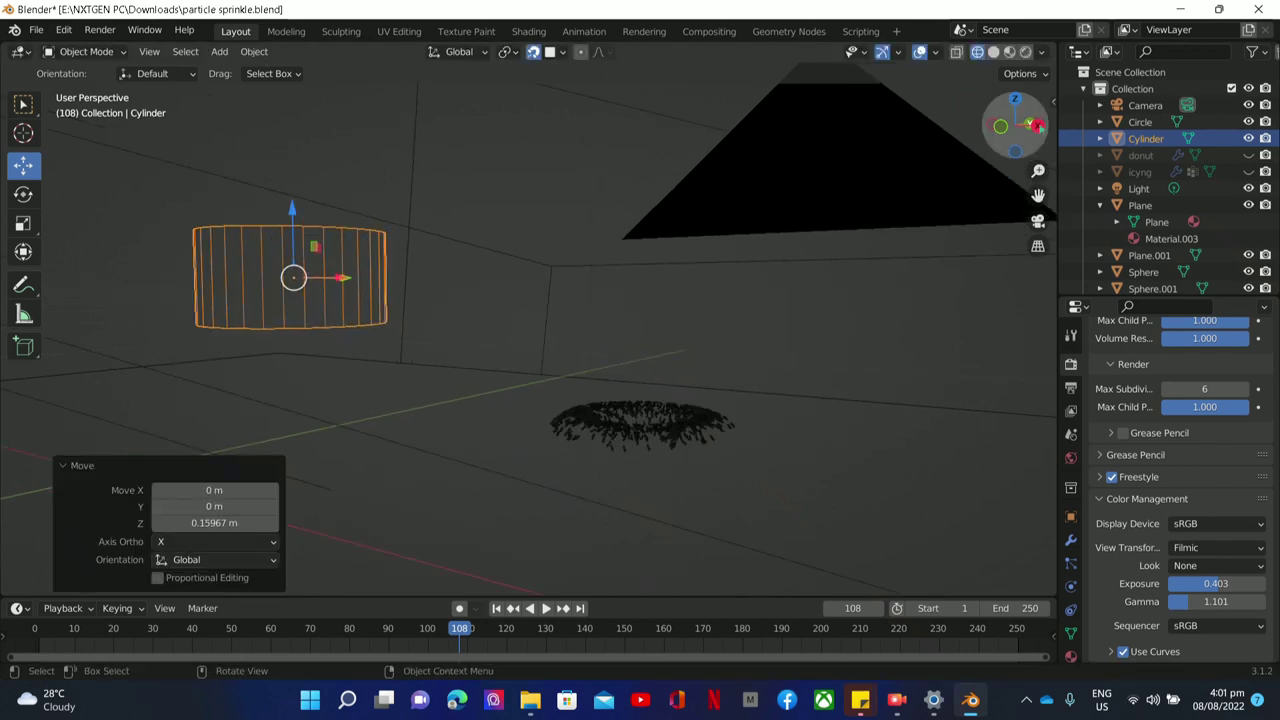
pyautogui.click(1036, 126)
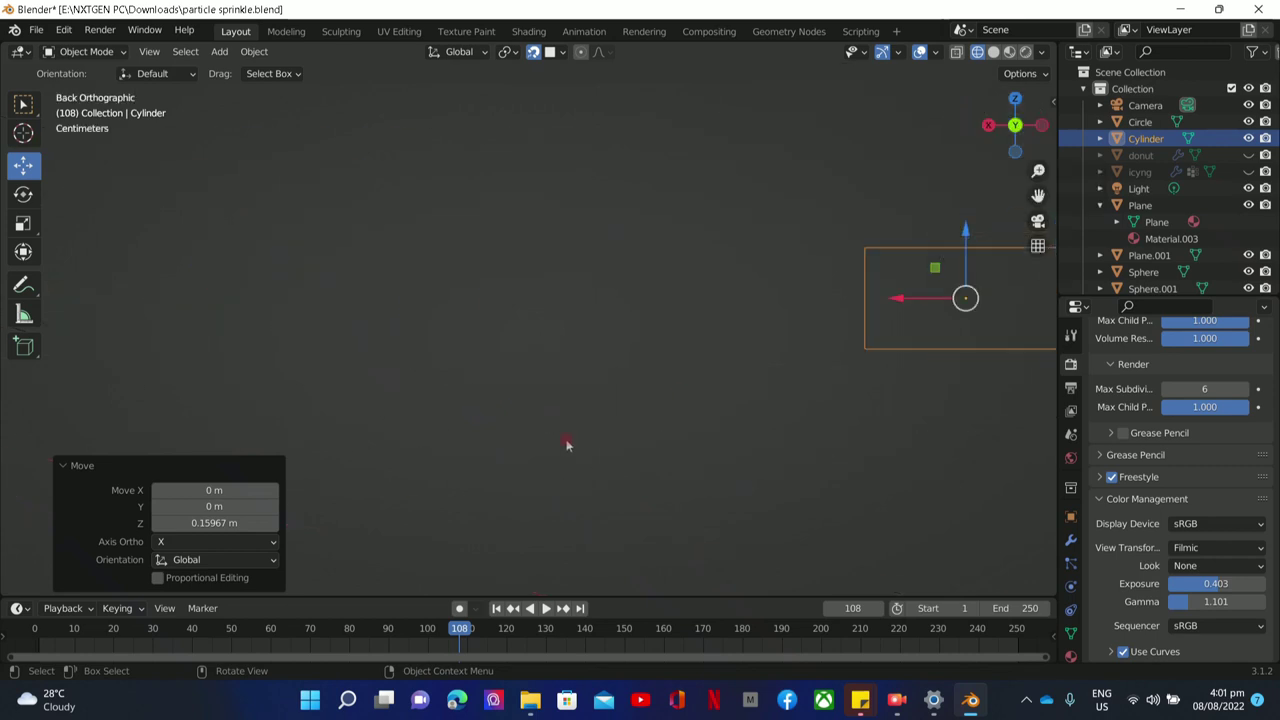
pyautogui.click(990, 125)
pyautogui.scroll(-1, 660, 360)
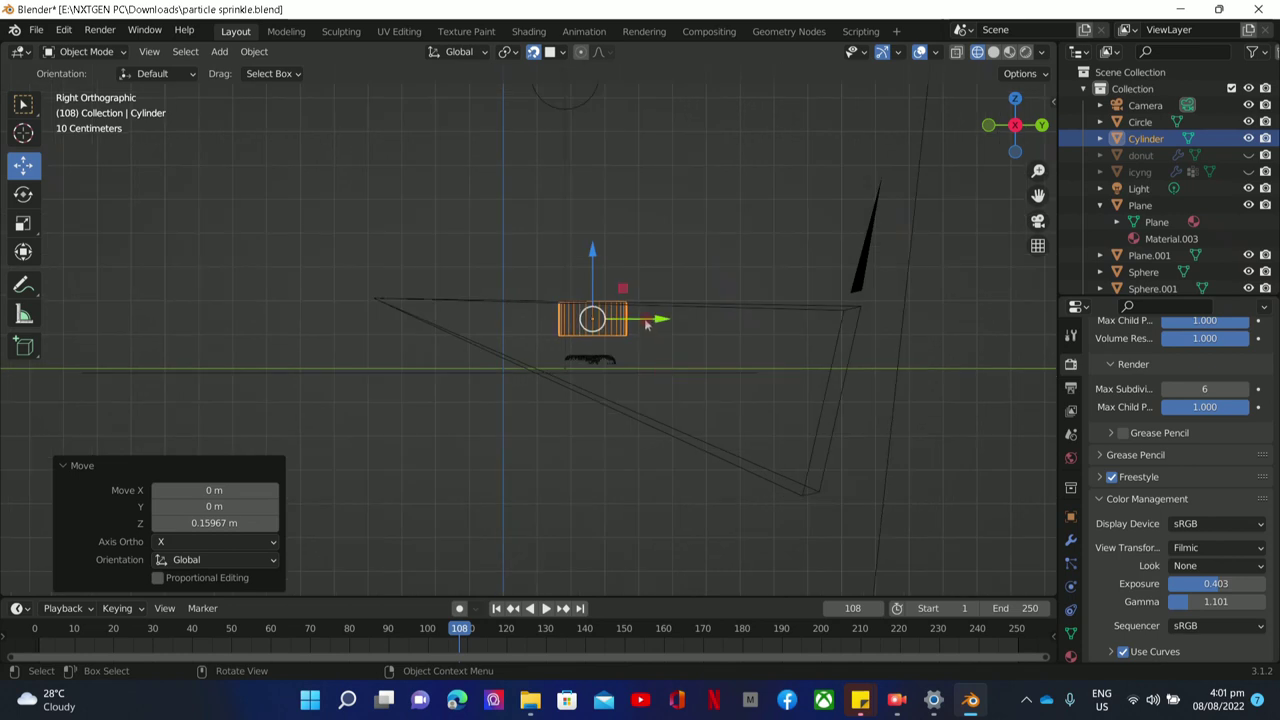
pyautogui.press('g')
pyautogui.click(1020, 316)
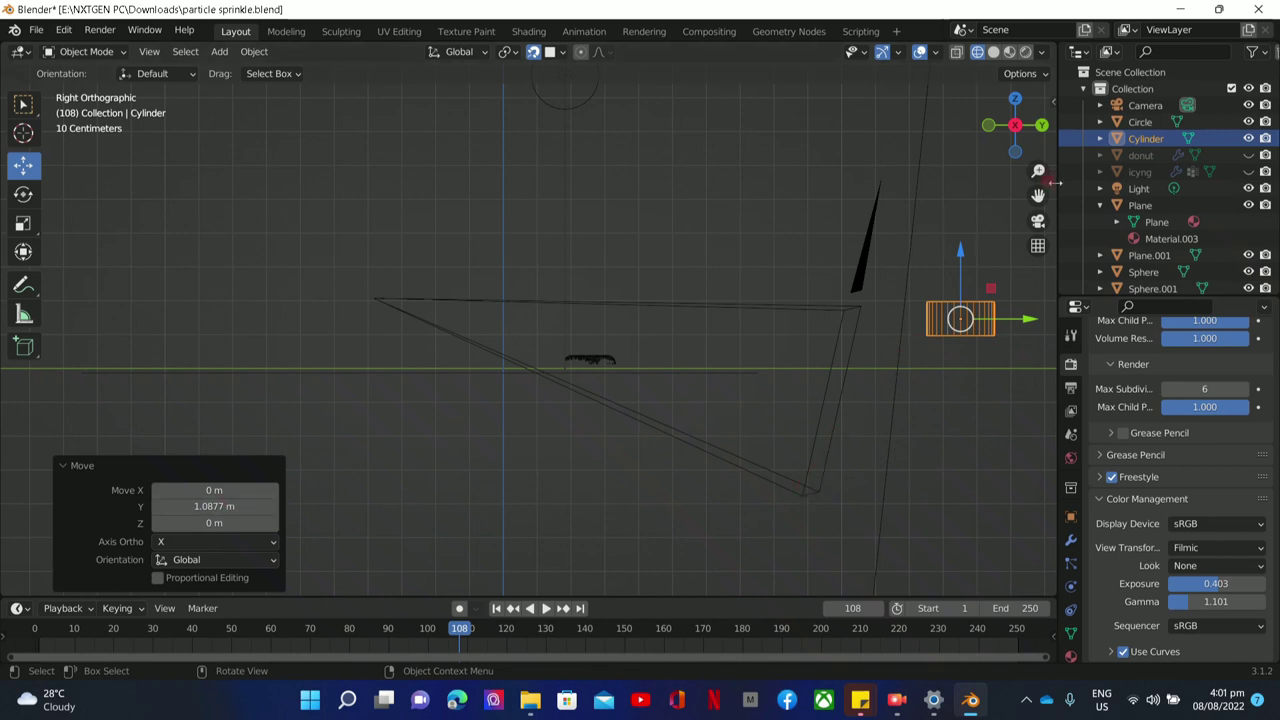
# Frame the cylinder closely in the right orthographic view and enter Edit Mode on it.
pyautogui.moveTo(1039, 190); pyautogui.dragTo(587, 219)
pyautogui.scroll(8, 500, 450)
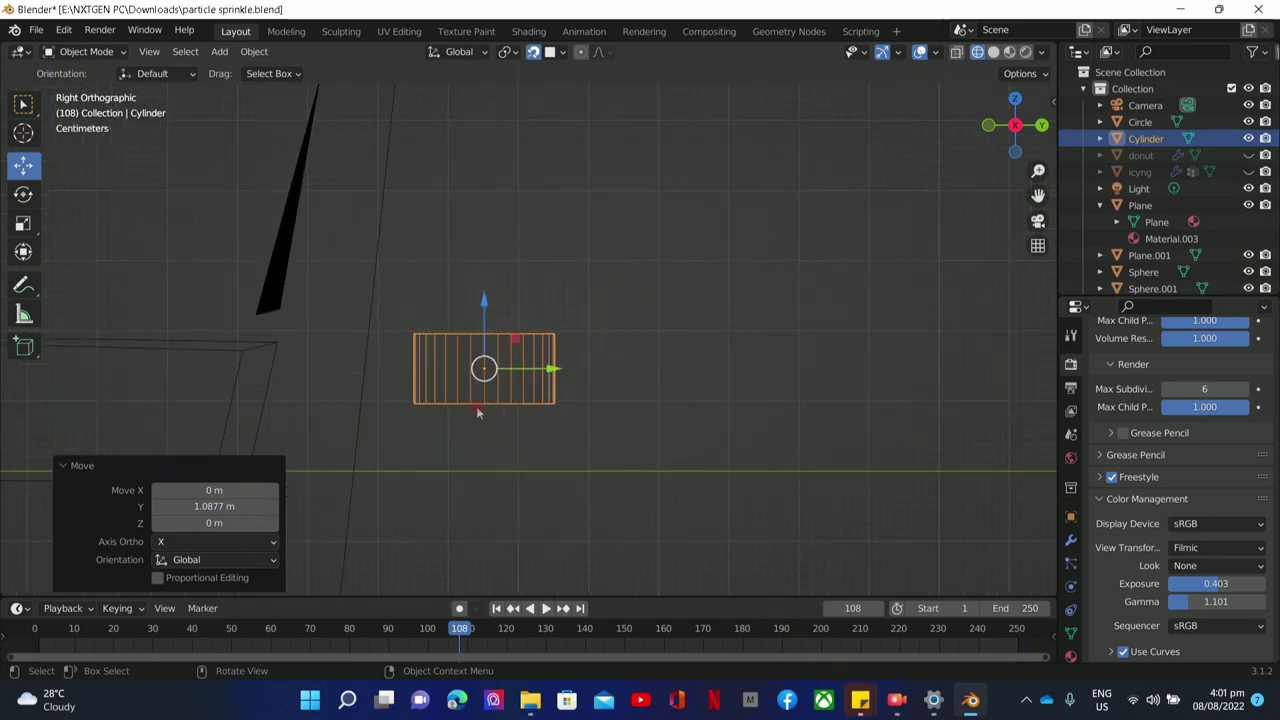
pyautogui.scroll(-4, 658, 364)
pyautogui.scroll(2, 390, 408)
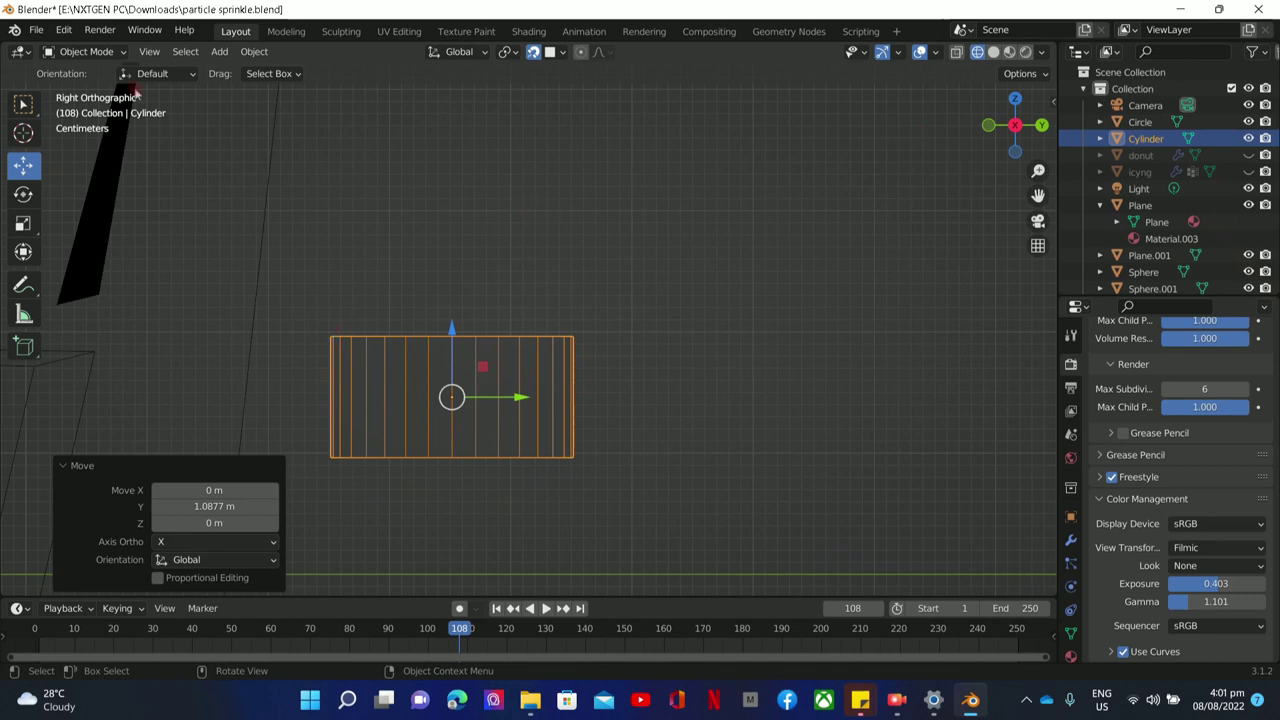
pyautogui.click(95, 51)
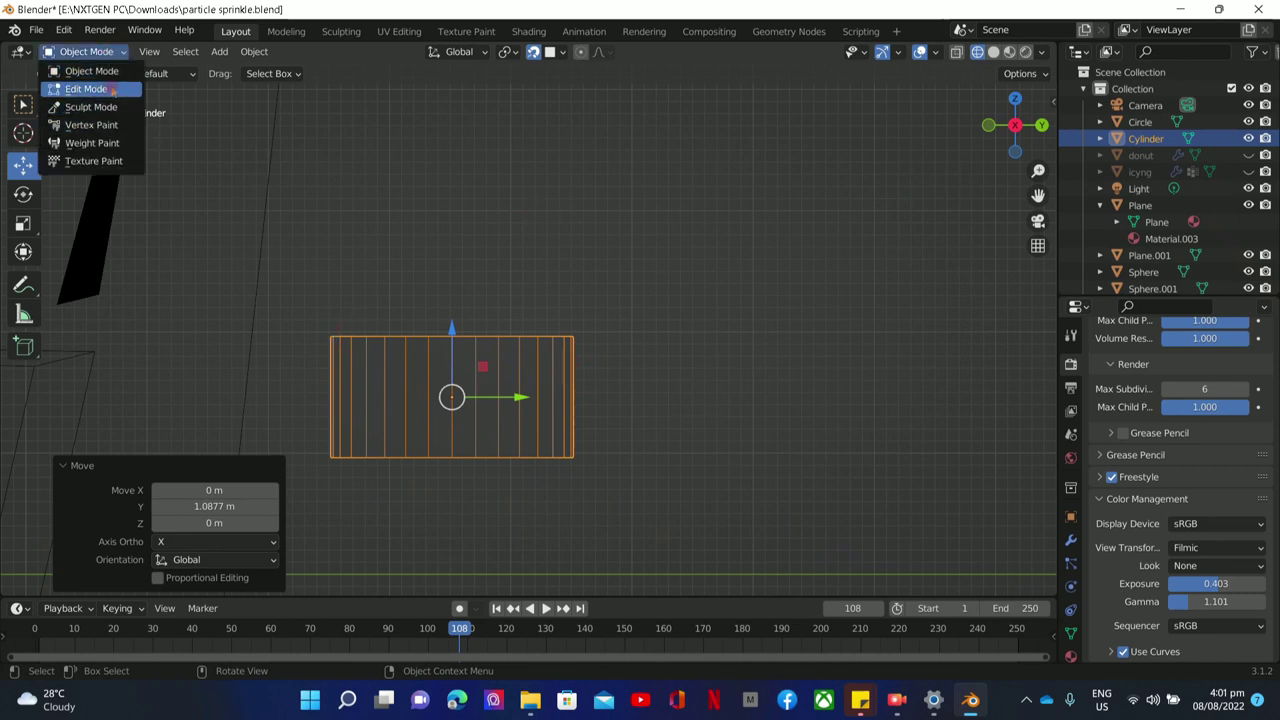
pyautogui.click(90, 89)
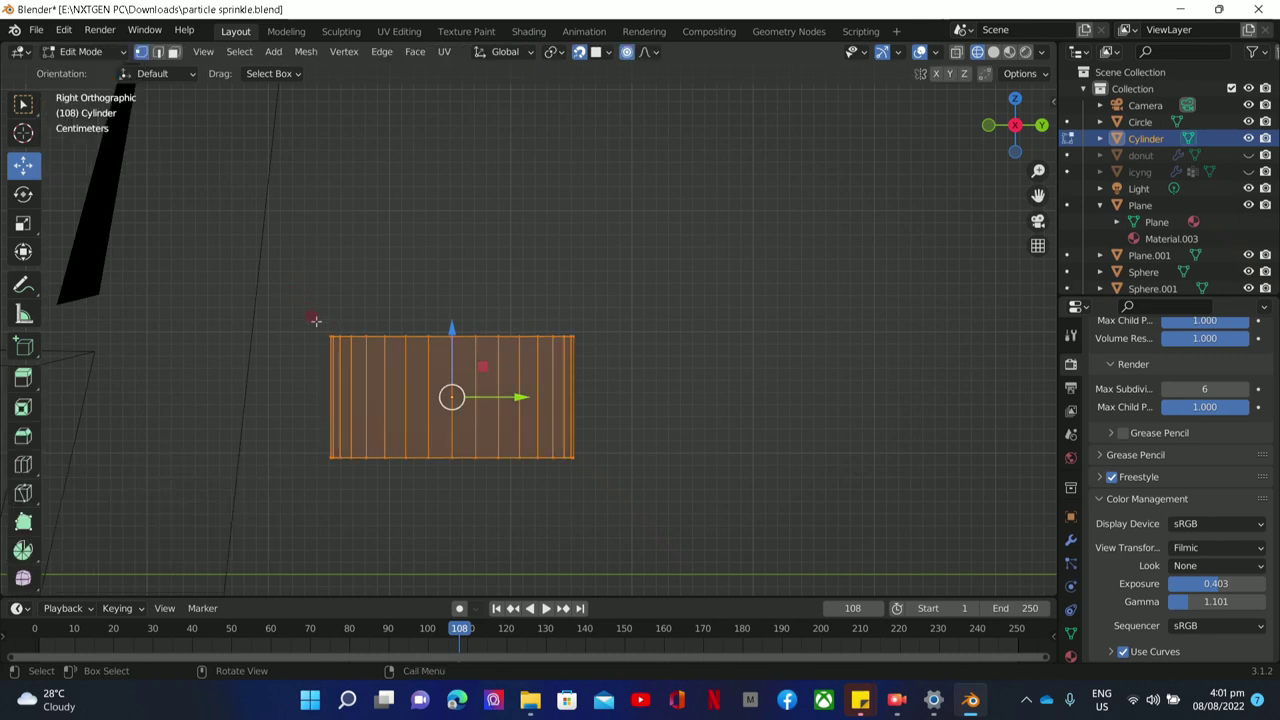
# Try to lower the cylinder's top vertices about 0.035 m along the Z axis without X-ray, and undo the move.
pyautogui.moveTo(305, 305); pyautogui.dragTo(704, 376)
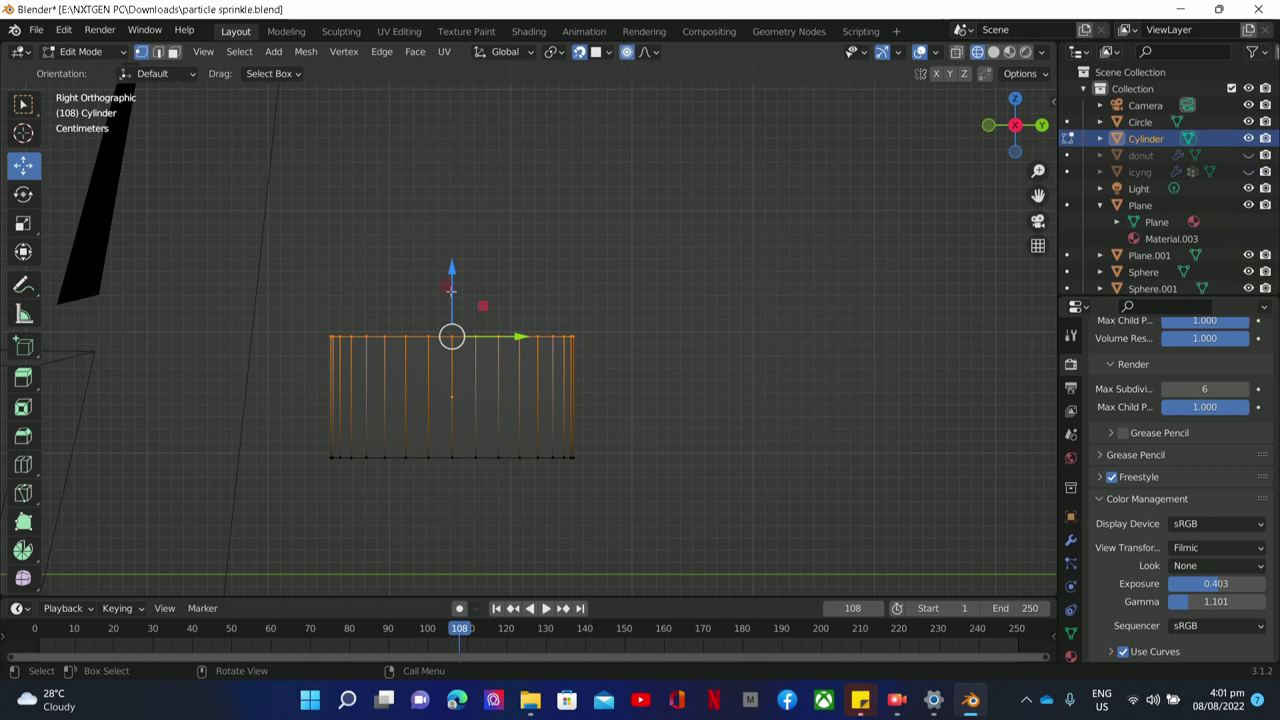
pyautogui.moveTo(453, 298); pyautogui.dragTo(452, 325)
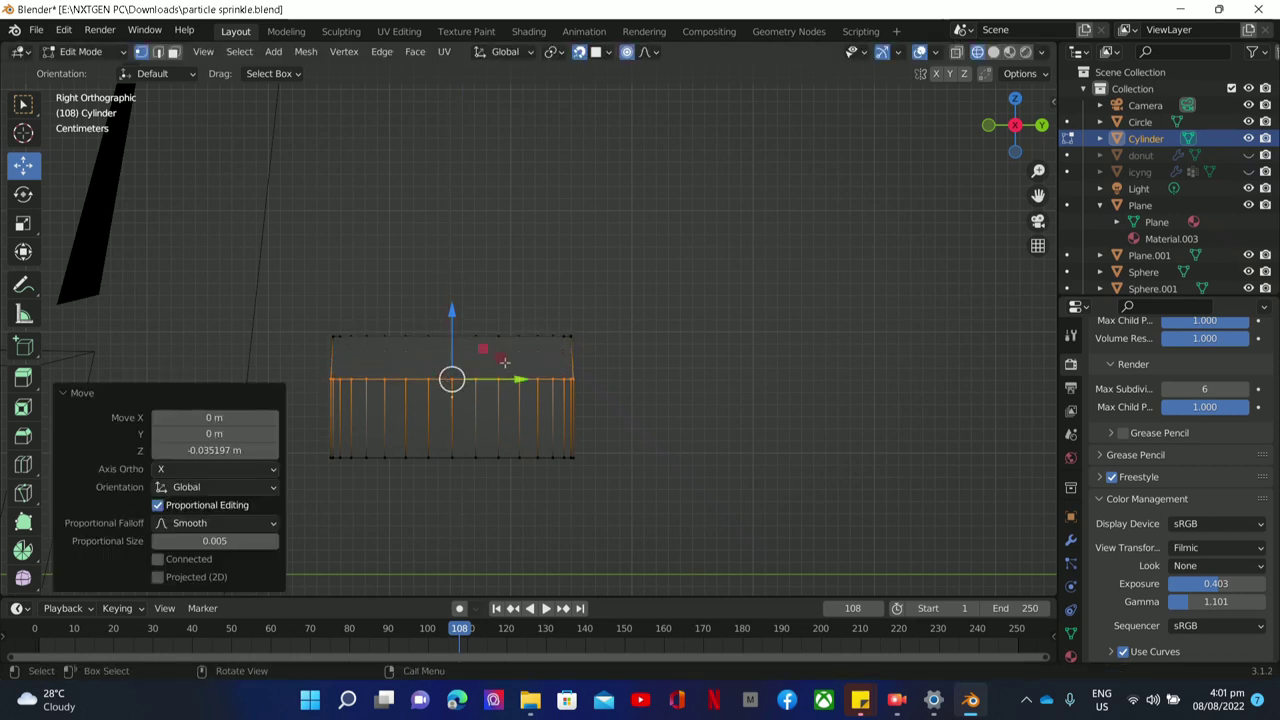
pyautogui.hotkey('ctrl', 'z')
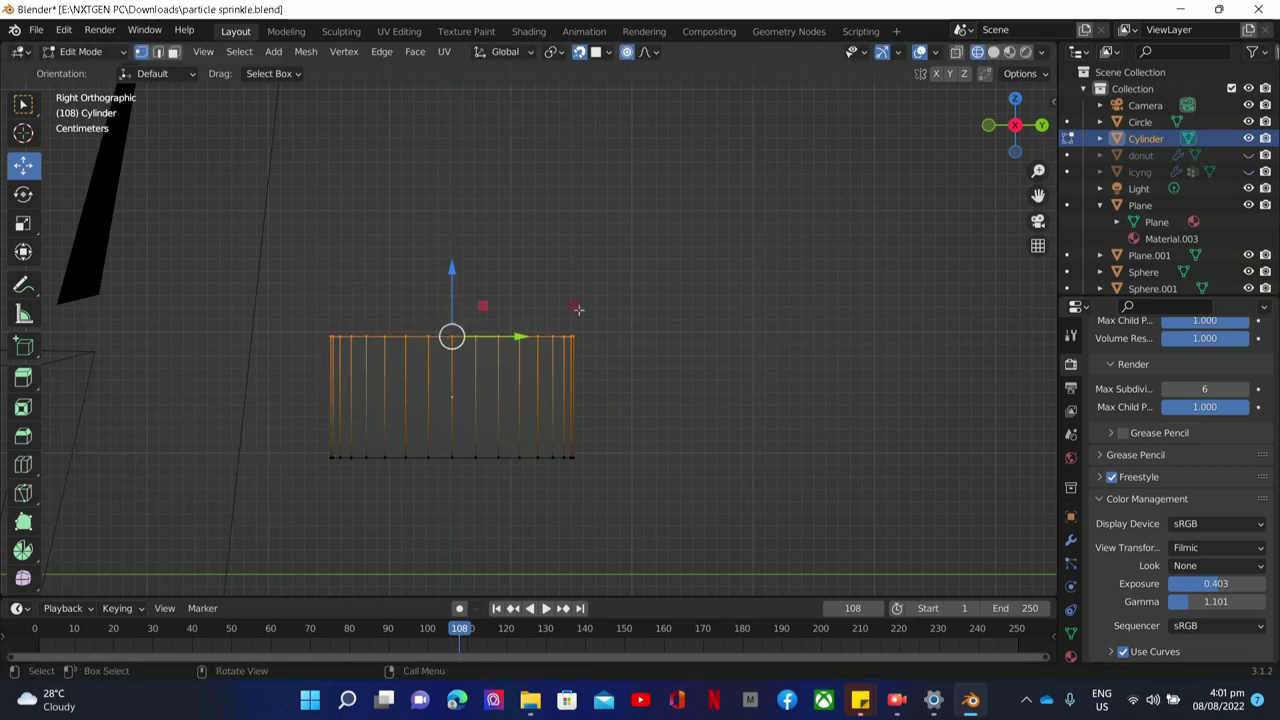
# With X-ray enabled, lower all the cylinder's top vertices about 0.094 m along Z to form a thin disc, and return to Object Mode.
pyautogui.click(958, 52)
pyautogui.moveTo(333, 280); pyautogui.dragTo(718, 370)
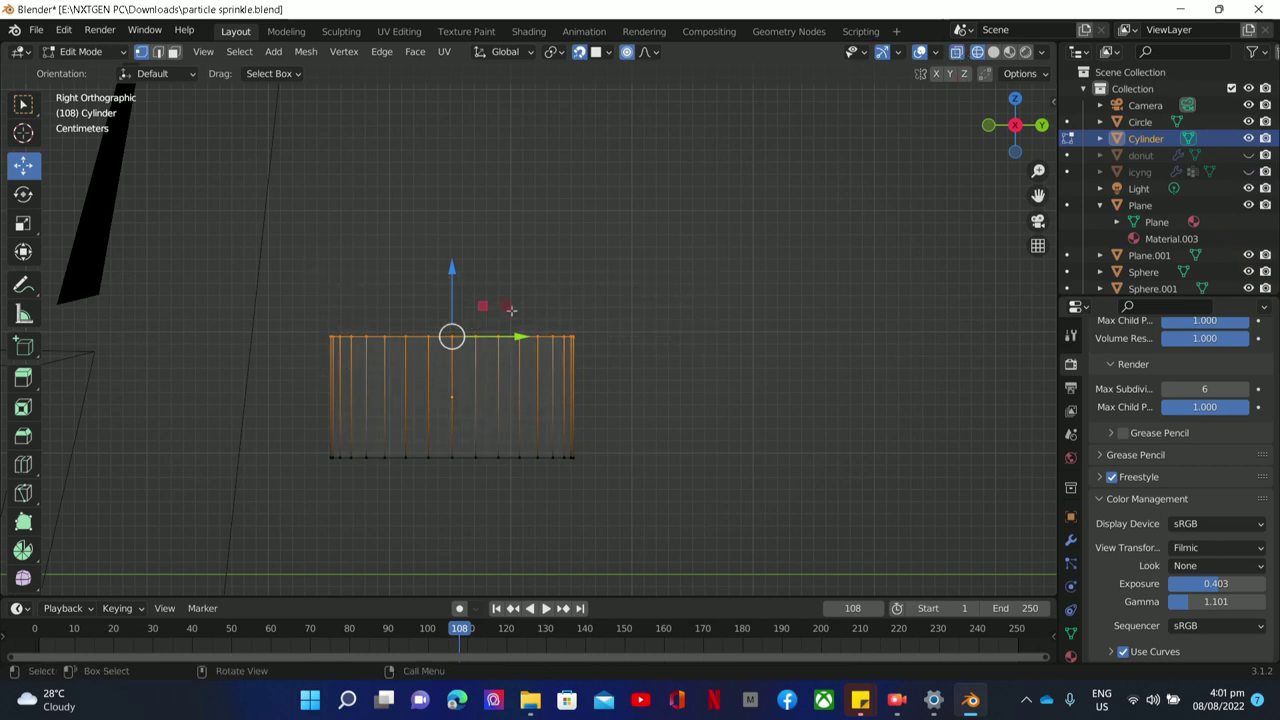
pyautogui.moveTo(451, 276); pyautogui.dragTo(453, 390)
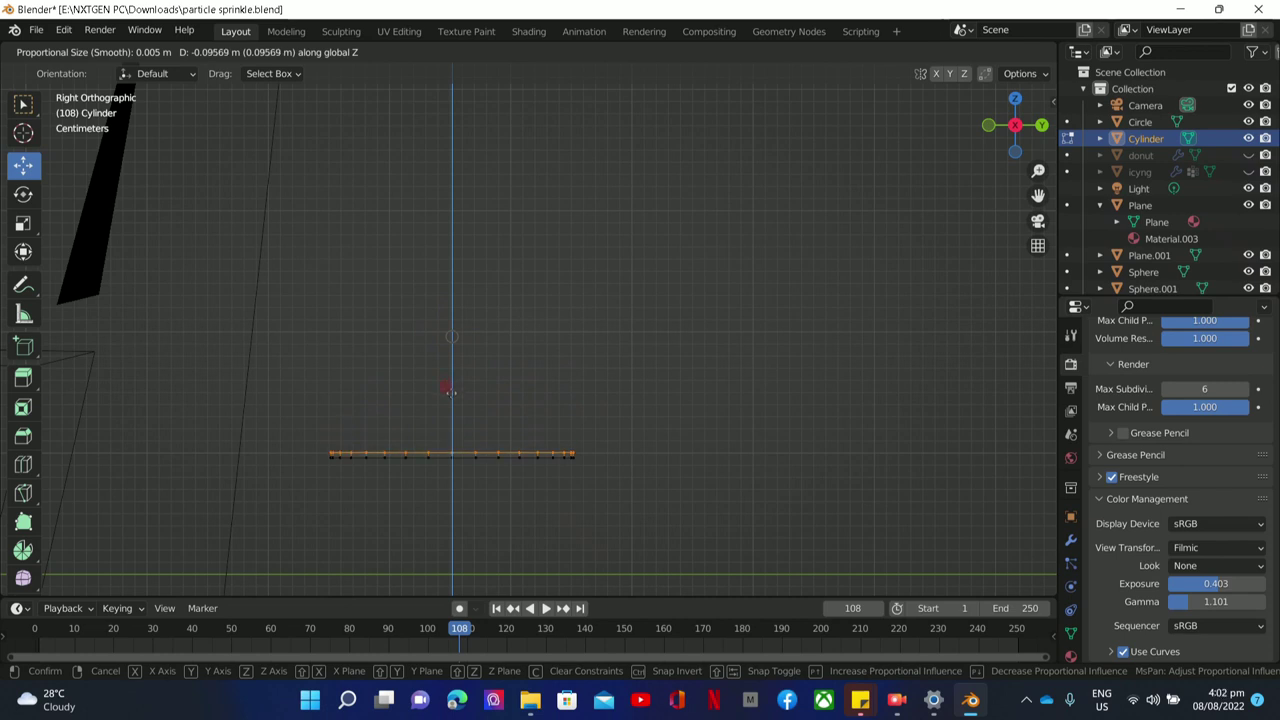
pyautogui.moveTo(450, 390); pyautogui.dragTo(450, 390)
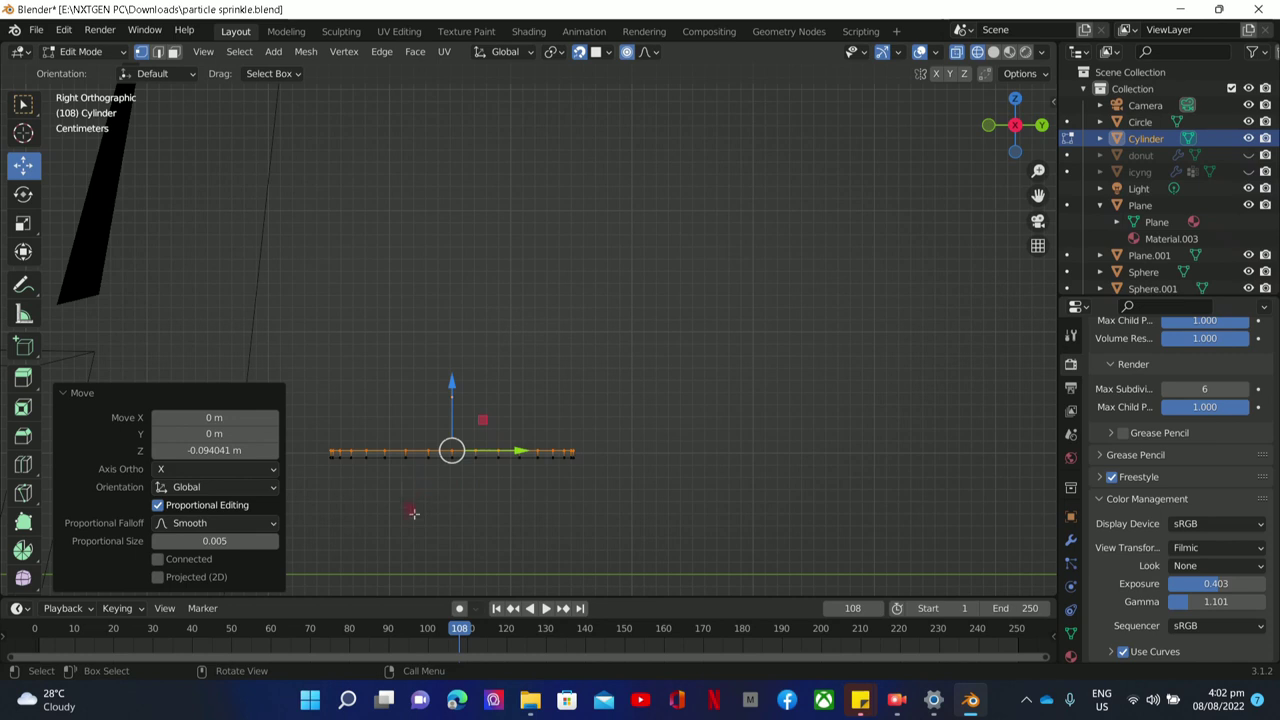
pyautogui.click(85, 51)
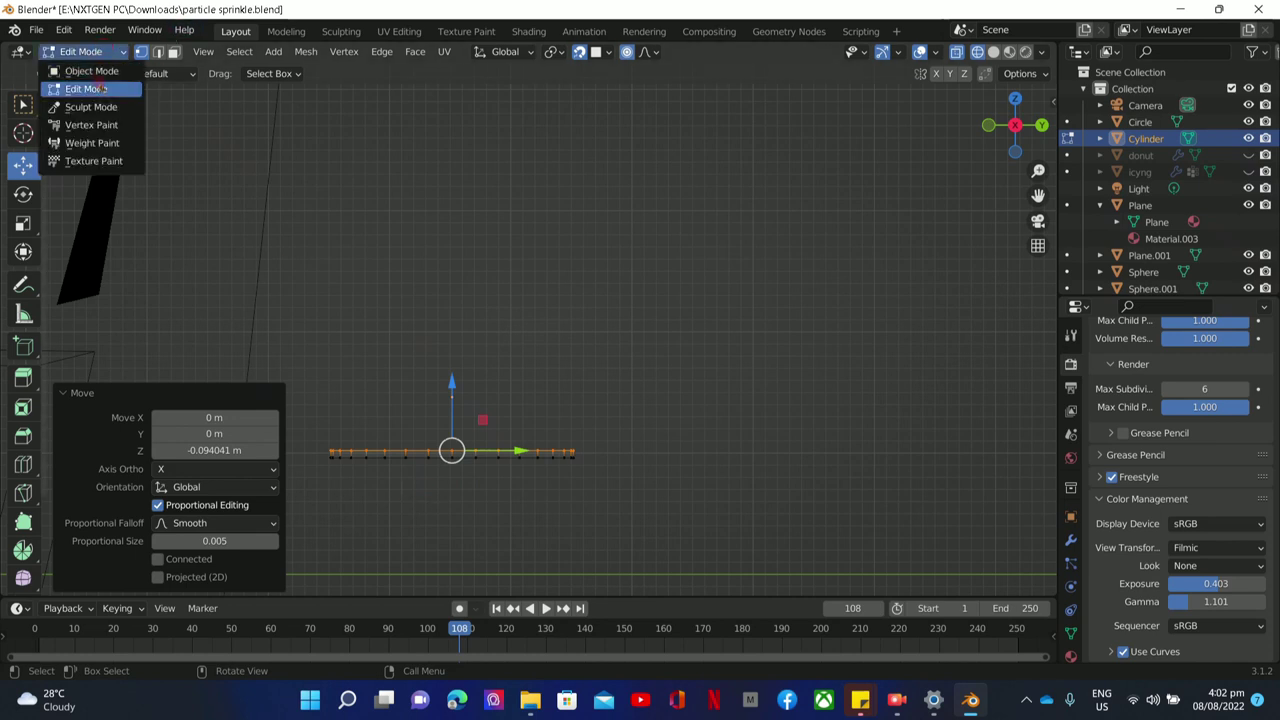
pyautogui.click(100, 72)
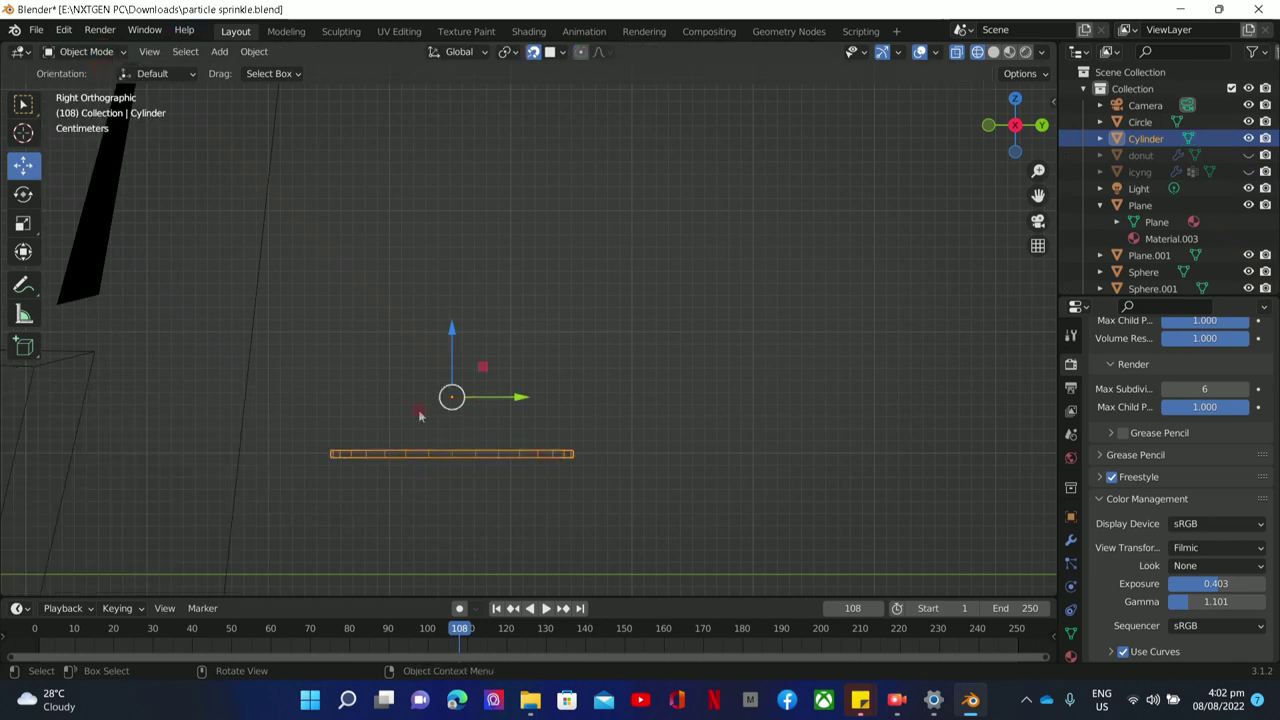
# Inspect the thin disc from a perspective angle in rendered and material preview shading, and return to wireframe.
pyautogui.moveTo(1015, 125); pyautogui.dragTo(760, 294)
pyautogui.click(1025, 52)
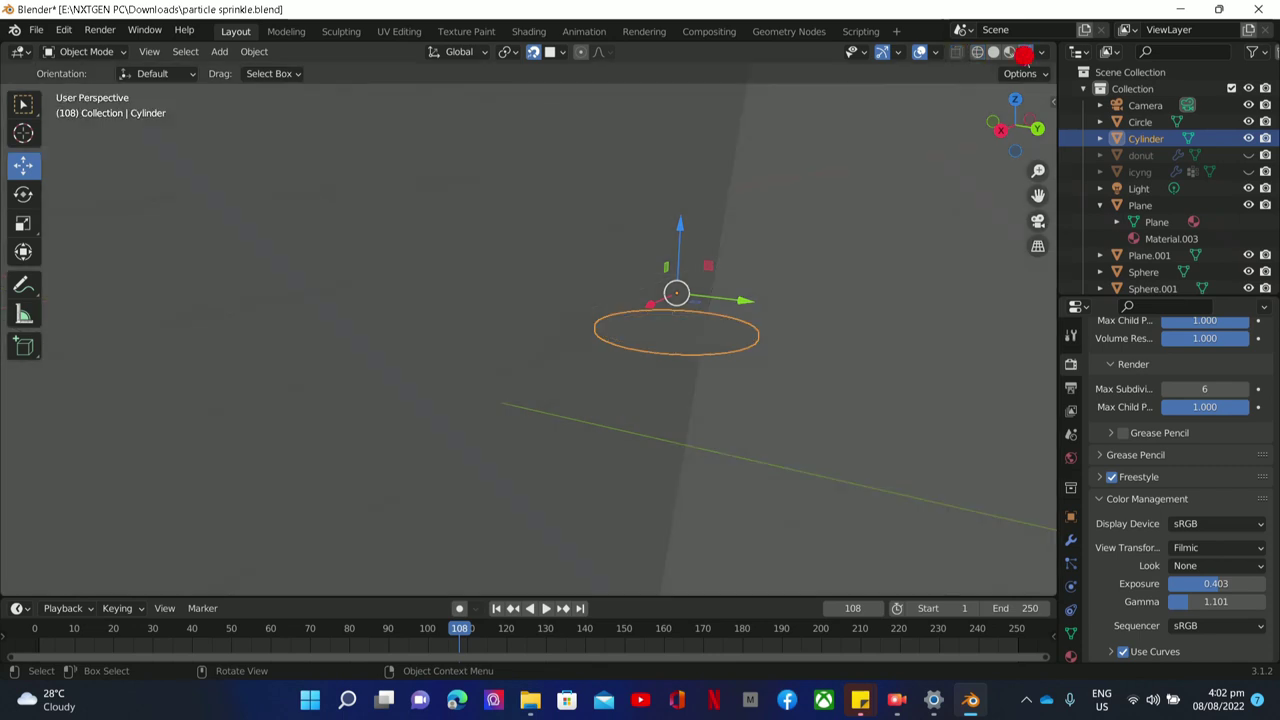
pyautogui.click(1010, 52)
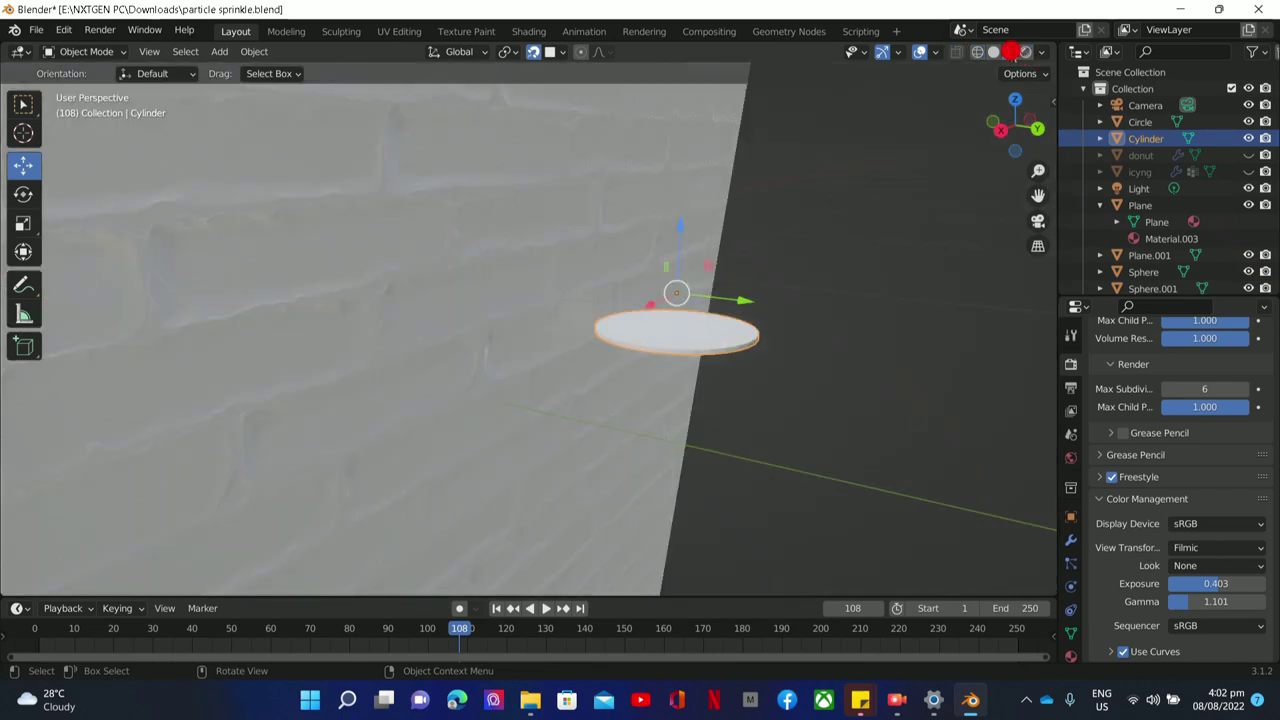
pyautogui.click(977, 52)
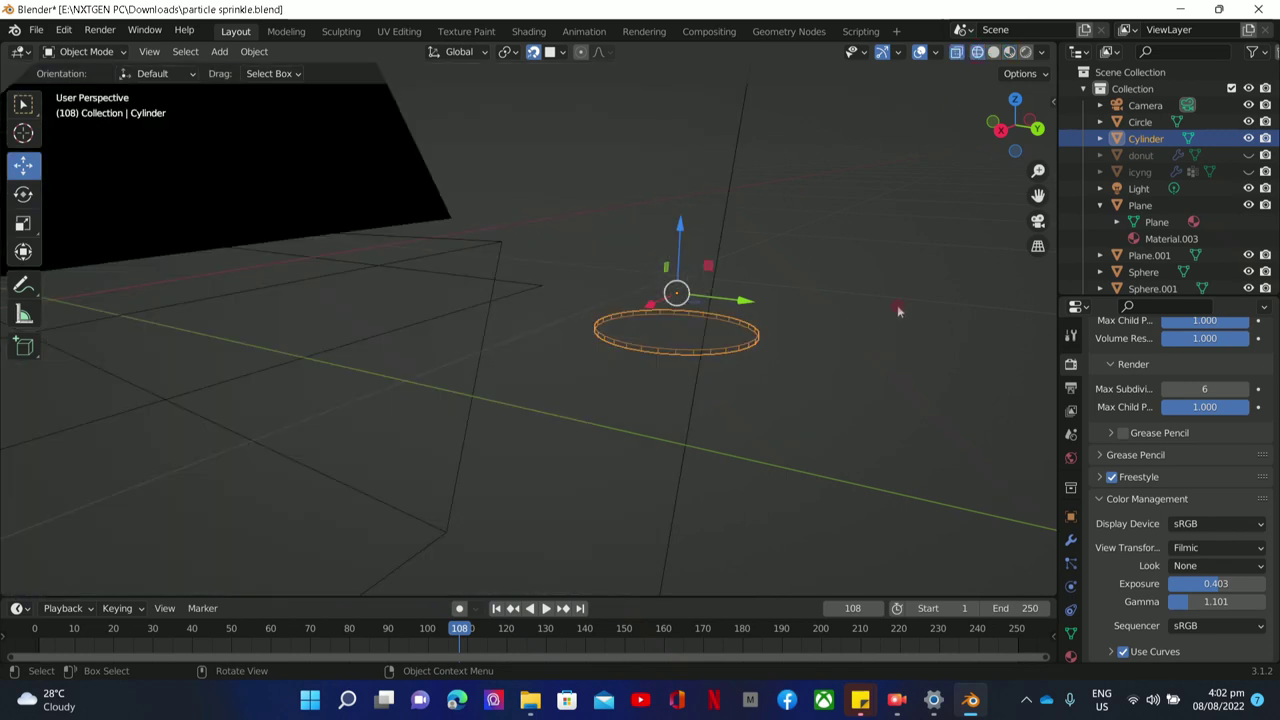
# In the back orthographic view, move the disc along X to beneath the sprinkles and lower it about 0.10 m along Z.
pyautogui.moveTo(1004, 126); pyautogui.dragTo(1028, 120)
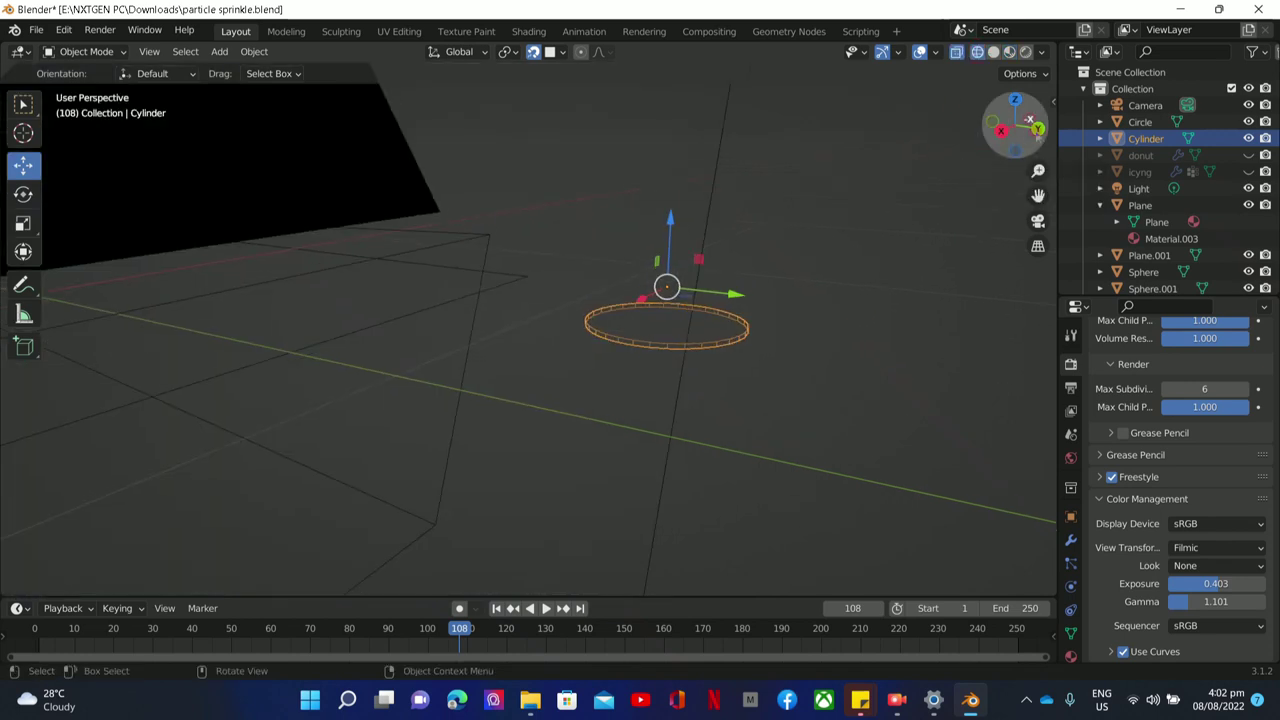
pyautogui.click(1036, 126)
pyautogui.scroll(-3, 822, 464)
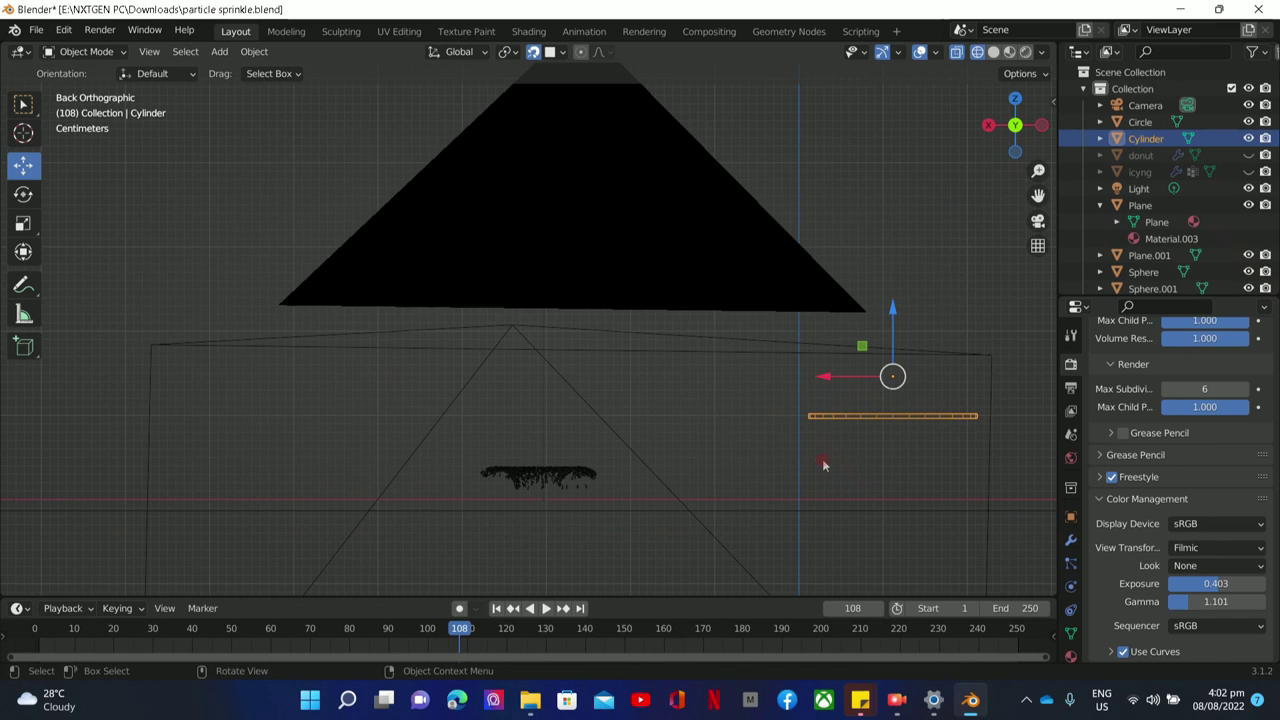
pyautogui.click(884, 384)
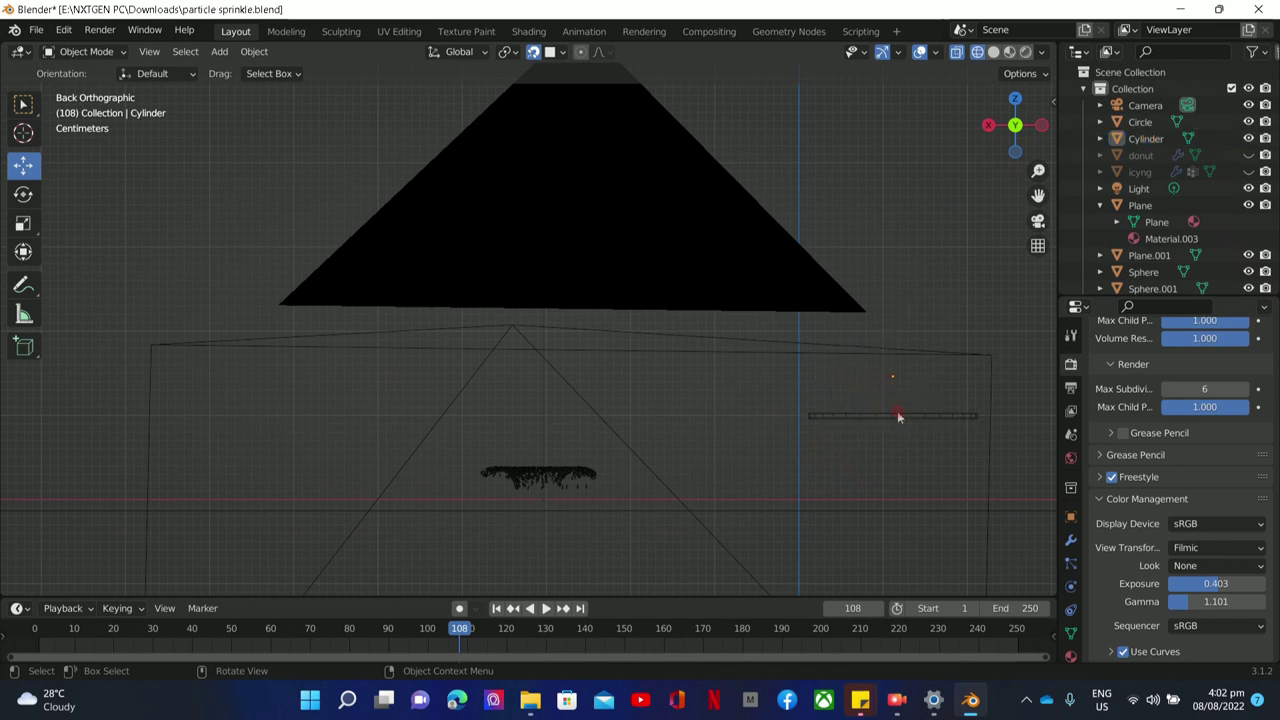
pyautogui.click(897, 416)
pyautogui.moveTo(864, 378); pyautogui.dragTo(488, 549)
pyautogui.moveTo(523, 312); pyautogui.dragTo(533, 400)
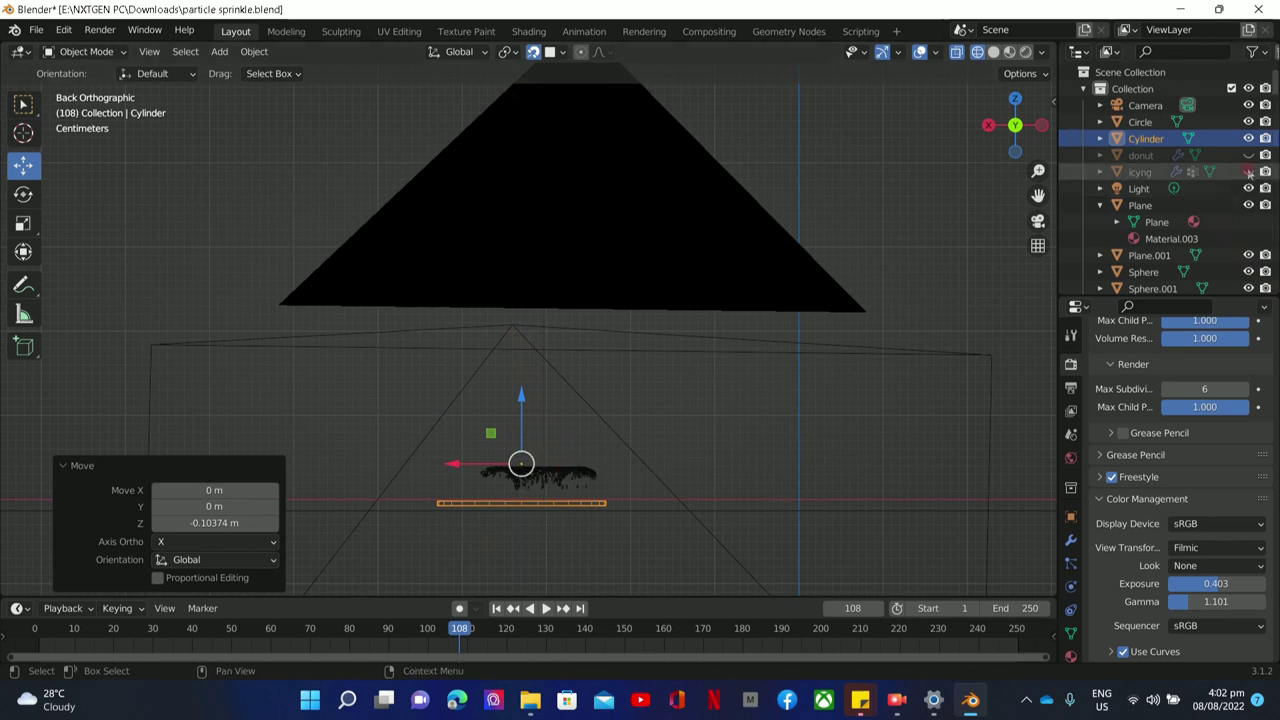
# Unhide the donut and icyng objects in the viewport and deselect the disc.
pyautogui.moveTo(1249, 155); pyautogui.dragTo(1249, 172)
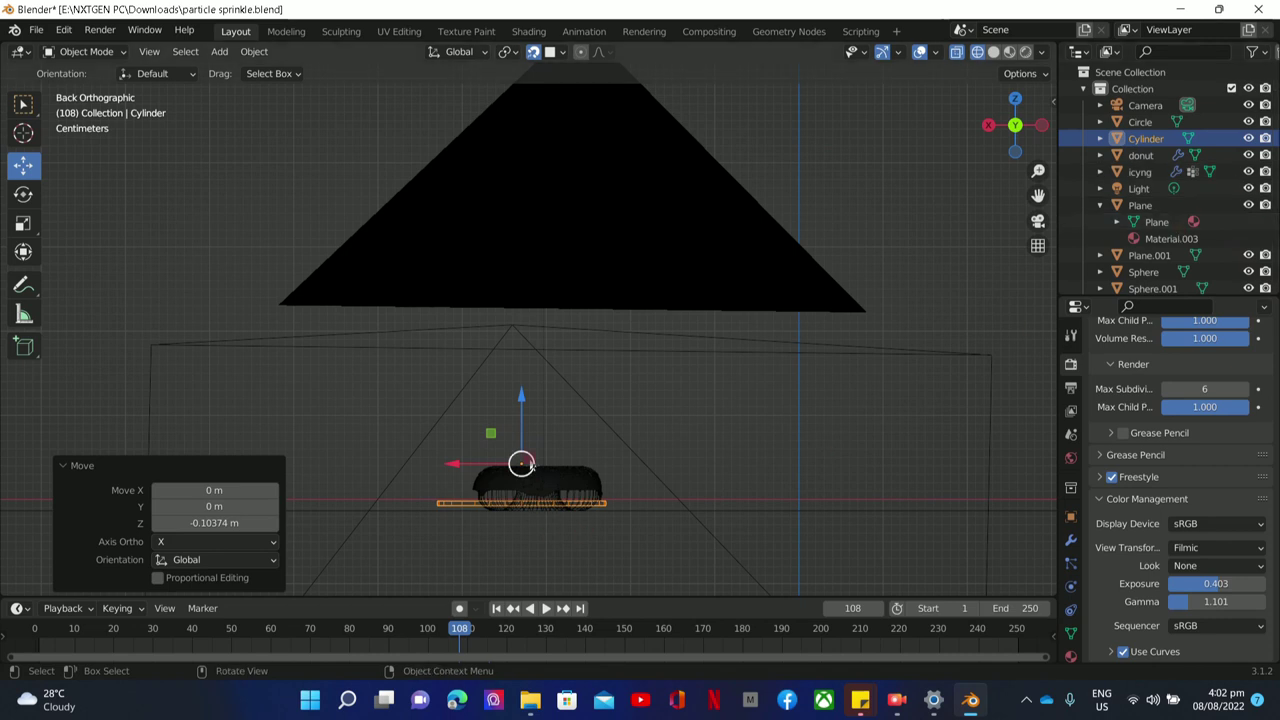
pyautogui.click(522, 410)
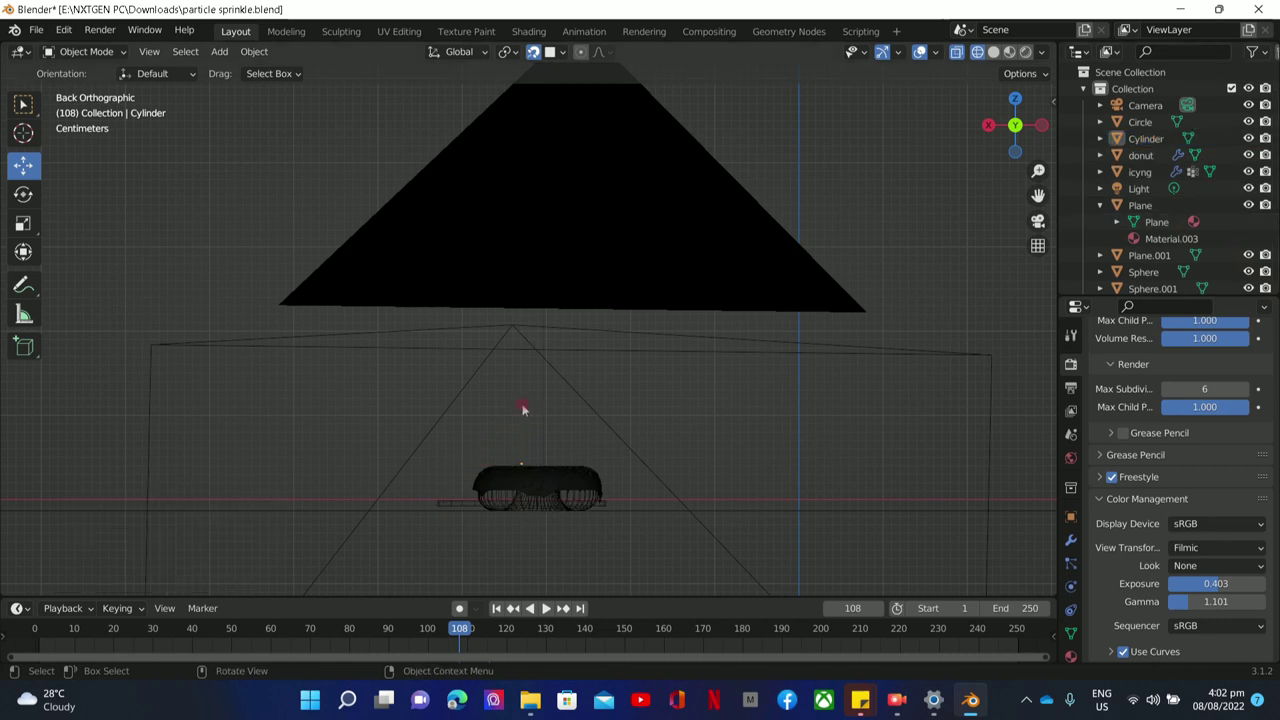
# Lower the thin disc about 0.0095 m along Z, shift it about 0.026 m along X, and check it through the camera.
pyautogui.click(456, 507)
pyautogui.moveTo(522, 398); pyautogui.dragTo(521, 404)
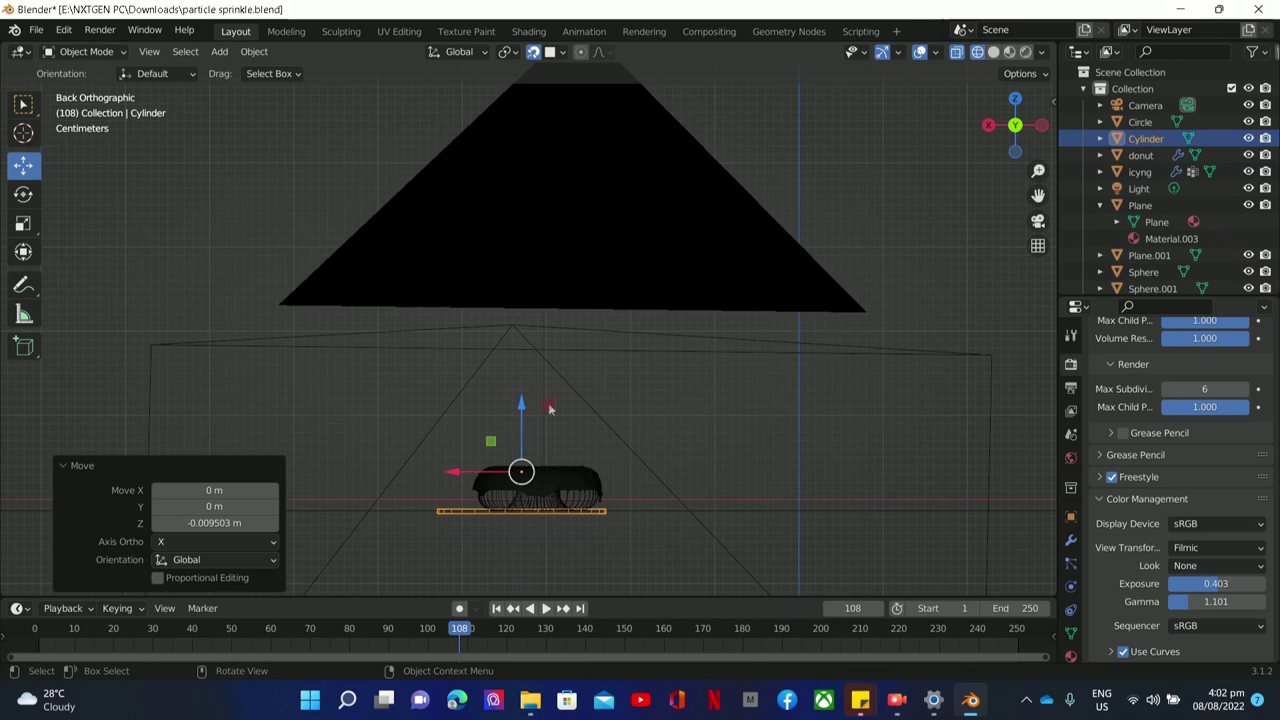
pyautogui.click(1038, 222)
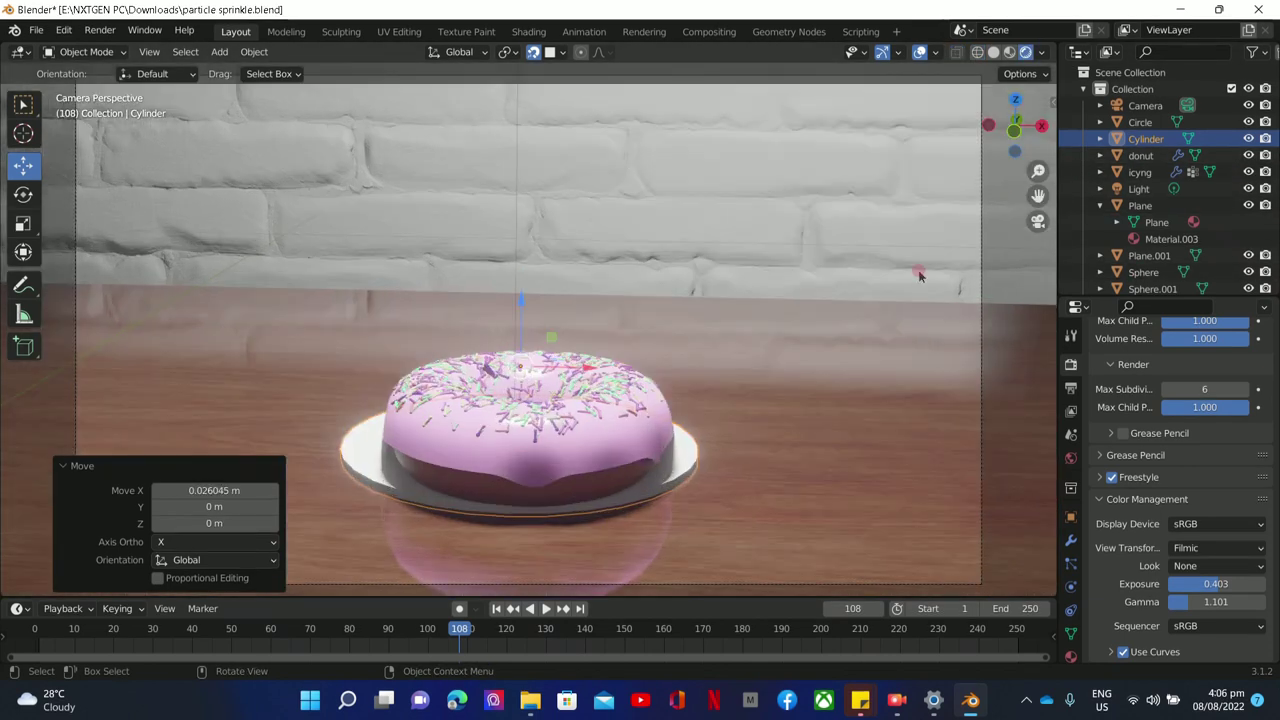
# Move the disc along Y to centre it under the donut, and lower it about 0.004 m along Z.
pyautogui.moveTo(917, 274); pyautogui.dragTo(751, 331, button='middle')
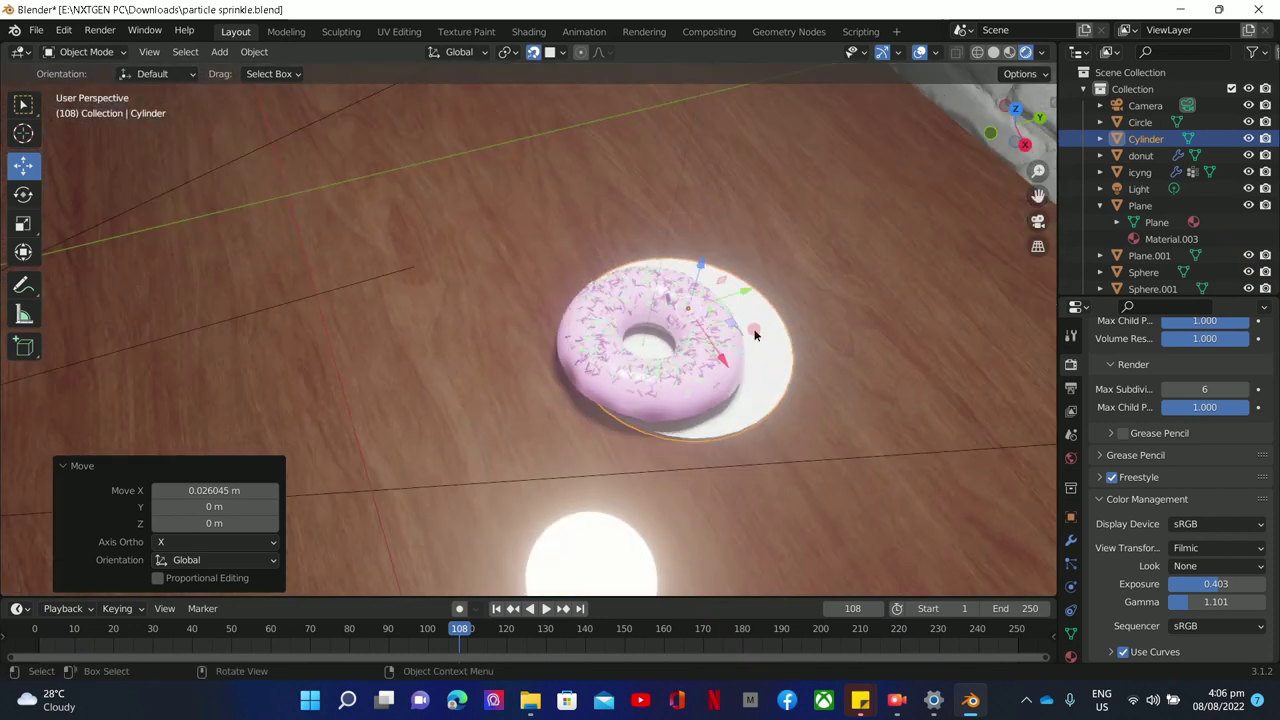
pyautogui.press('g')
pyautogui.moveTo(722, 290); pyautogui.dragTo(683, 366)
pyautogui.moveTo(683, 366); pyautogui.dragTo(604, 492, button='middle')
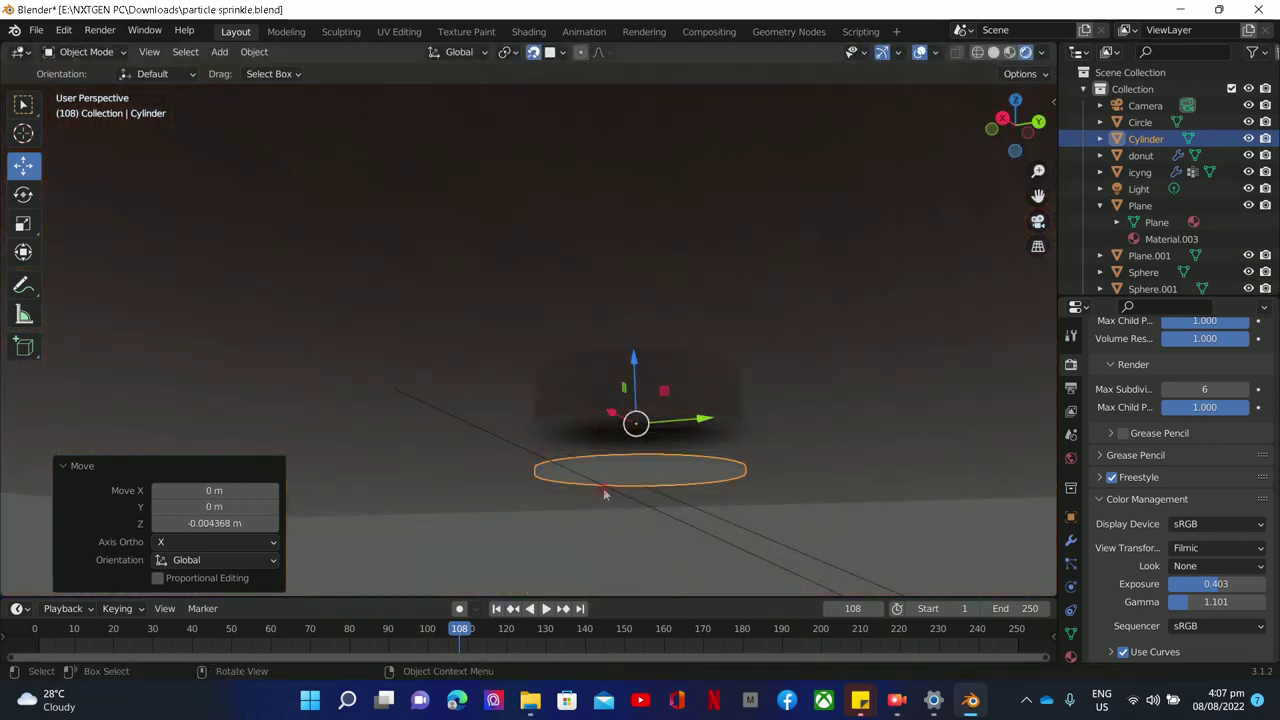
# Turn off snapping and raise the disc along Z by about 0.045 m and a further 0.007 m towards the donut's underside.
pyautogui.click(533, 52)
pyautogui.moveTo(638, 376); pyautogui.dragTo(632, 332)
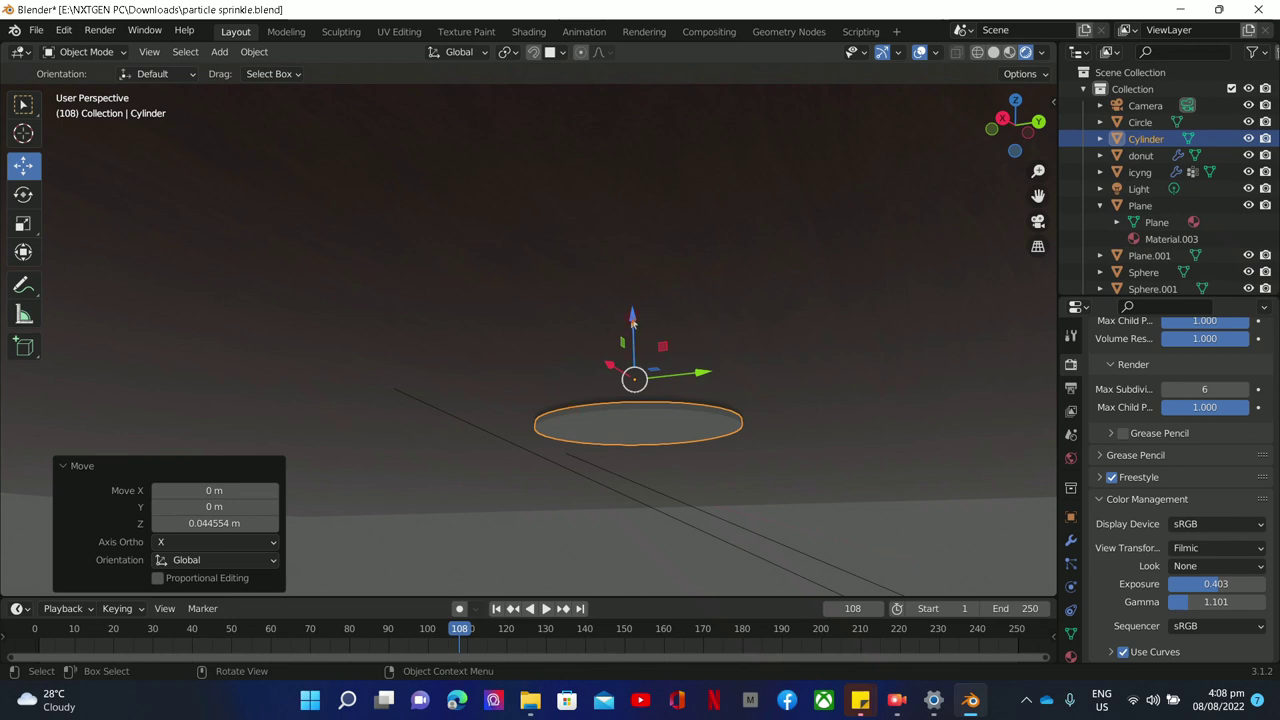
pyautogui.moveTo(632, 318); pyautogui.dragTo(634, 306)
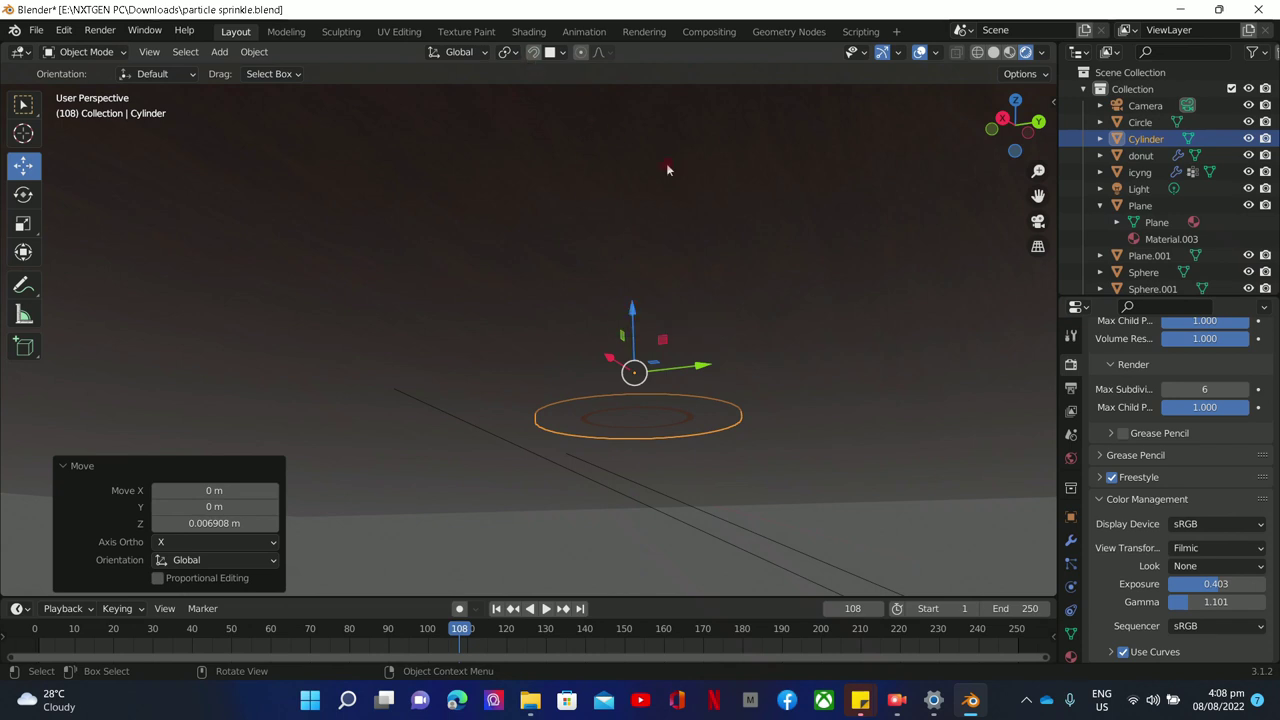
# Shift the disc about 0.025 m along X to centre it beneath the donut, and check the placement through the camera.
pyautogui.moveTo(1020, 132); pyautogui.dragTo(1021, 138)
pyautogui.moveTo(528, 428); pyautogui.dragTo(520, 440)
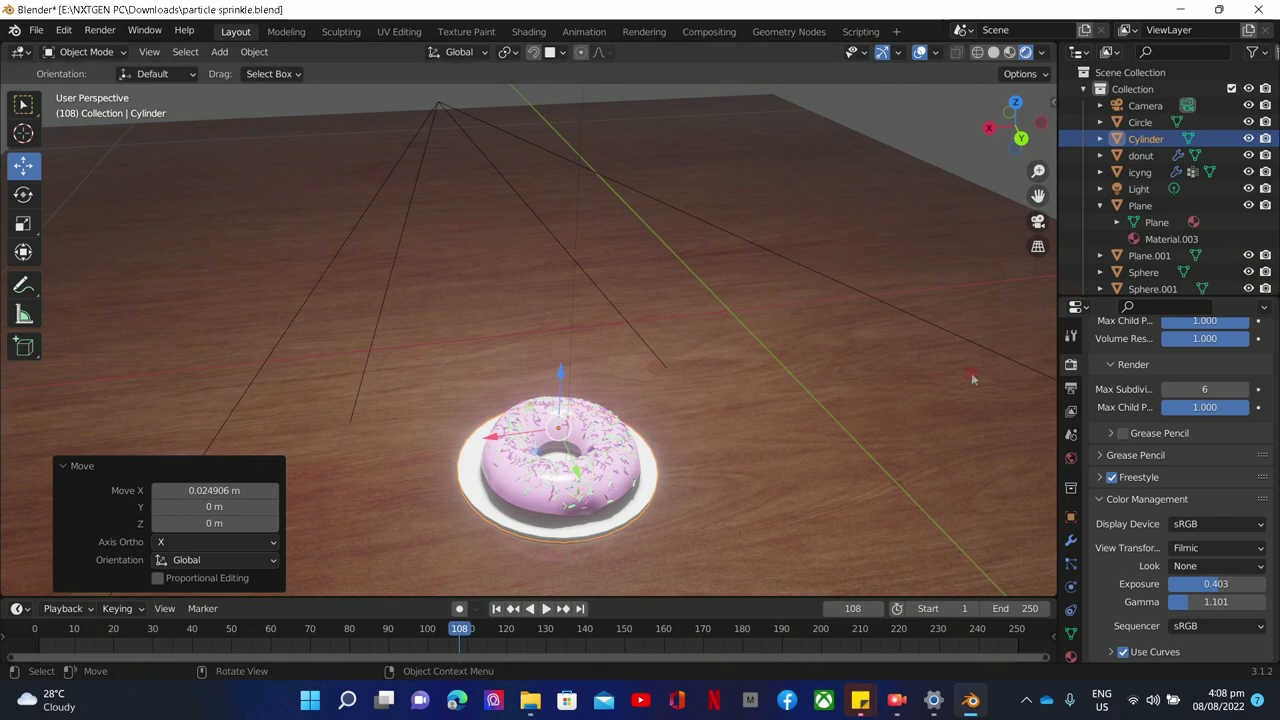
pyautogui.click(1038, 221)
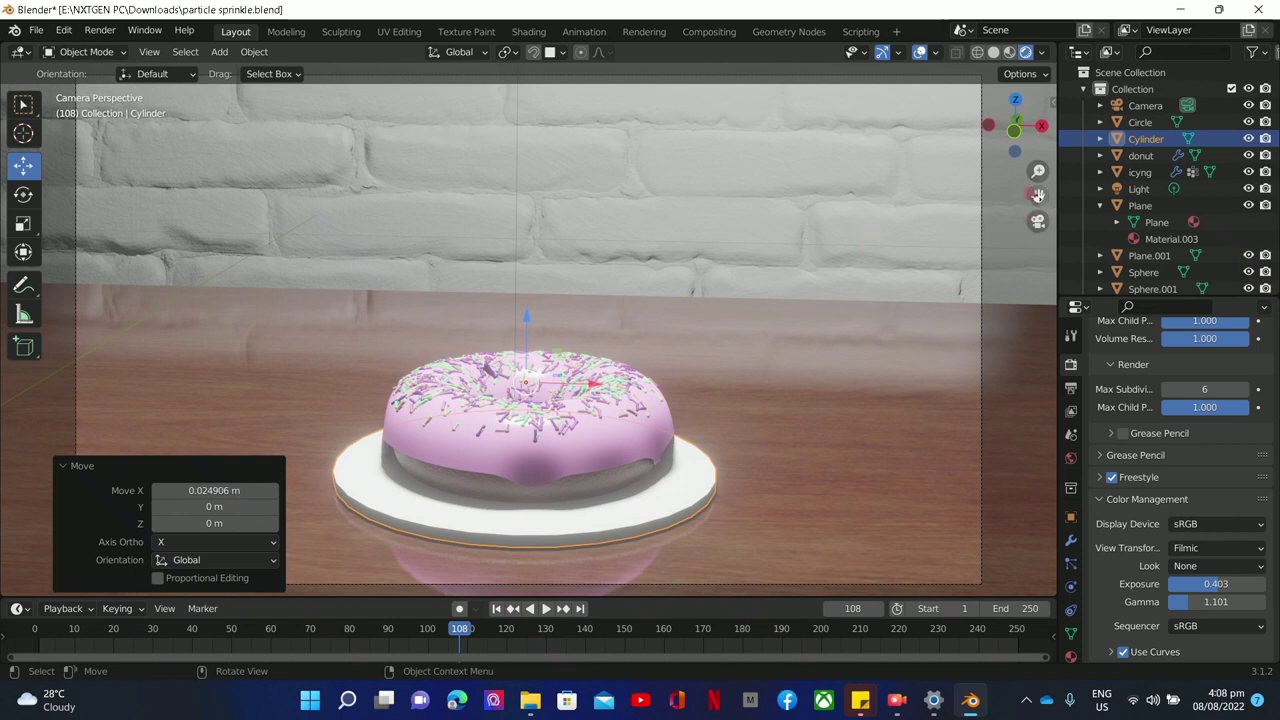
# In the right orthographic view, raise the light and move it about 0.57 m along negative Y, and check the lighting through the camera.
pyautogui.click(1041, 125)
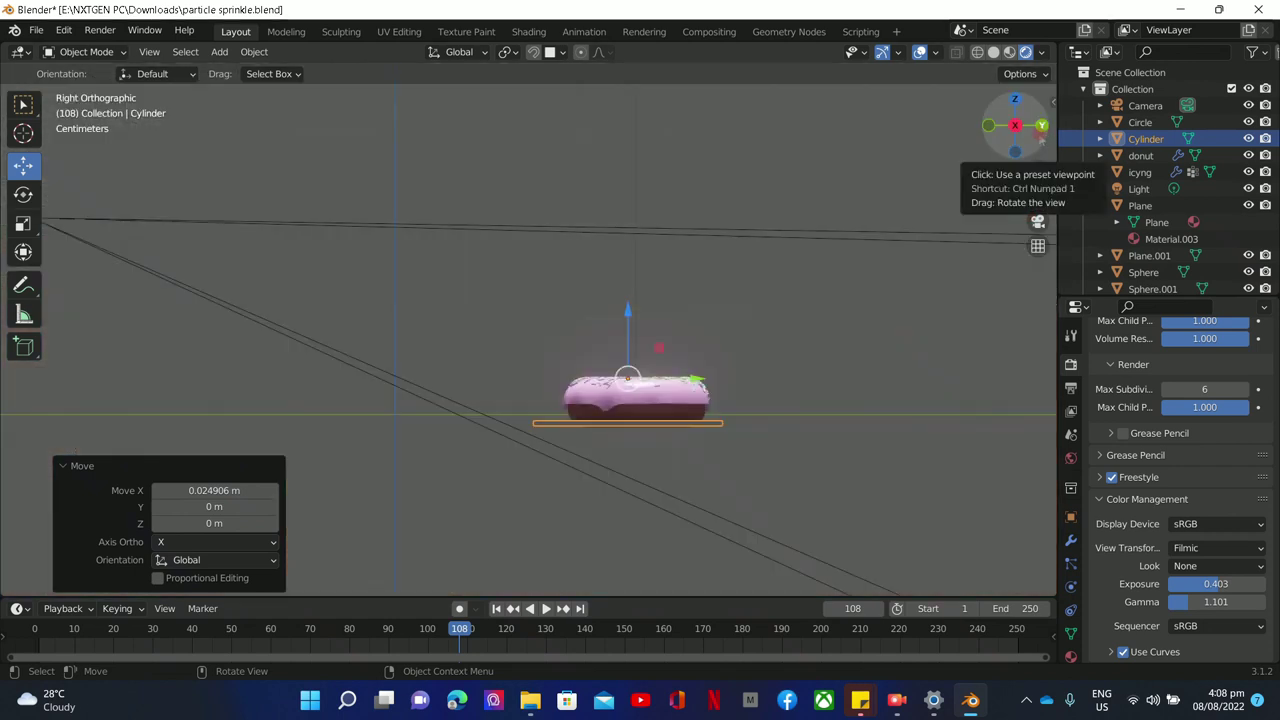
pyautogui.scroll(-1, 614, 390)
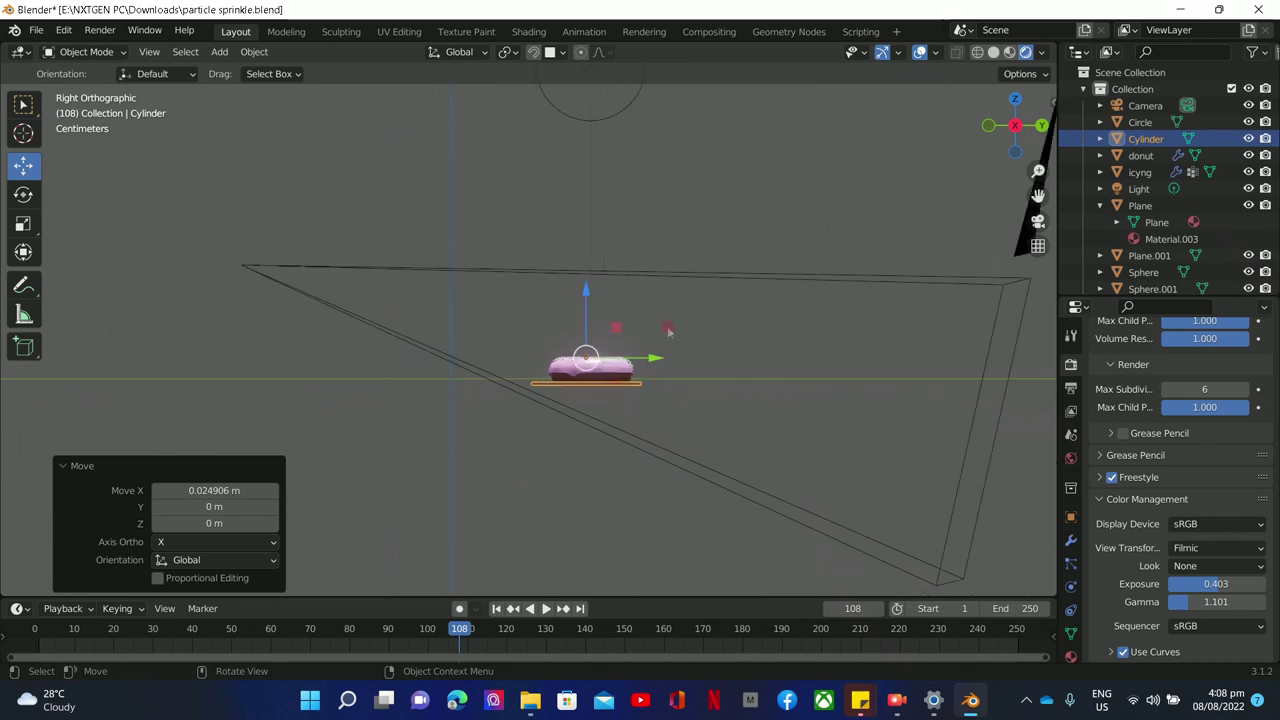
pyautogui.scroll(-3, 660, 300)
pyautogui.click(626, 209)
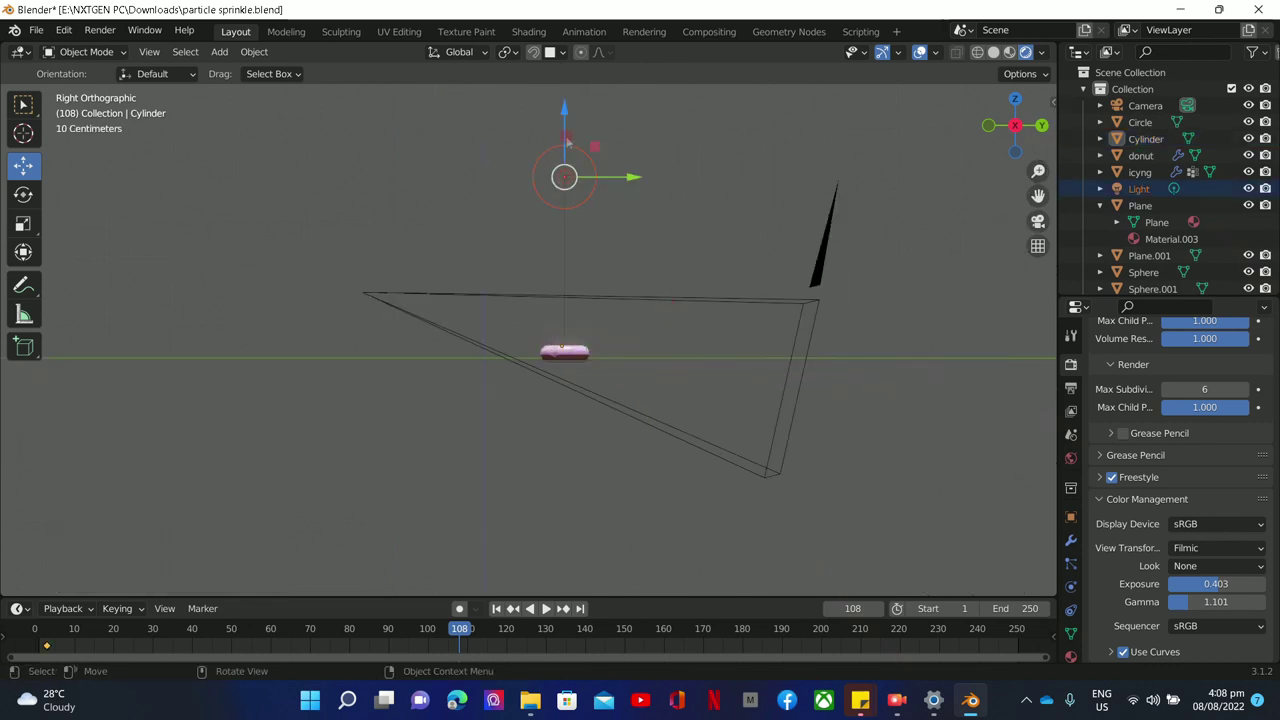
pyautogui.moveTo(566, 141); pyautogui.dragTo(515, 174)
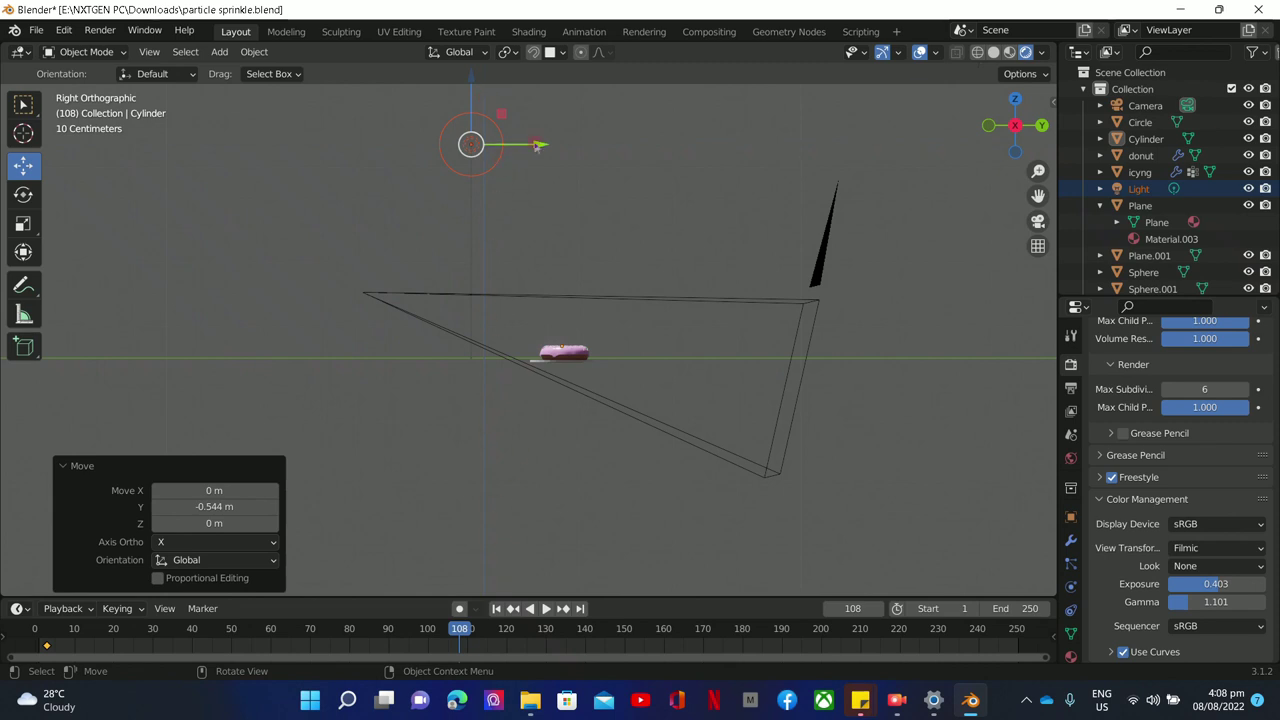
pyautogui.moveTo(540, 146); pyautogui.dragTo(512, 157)
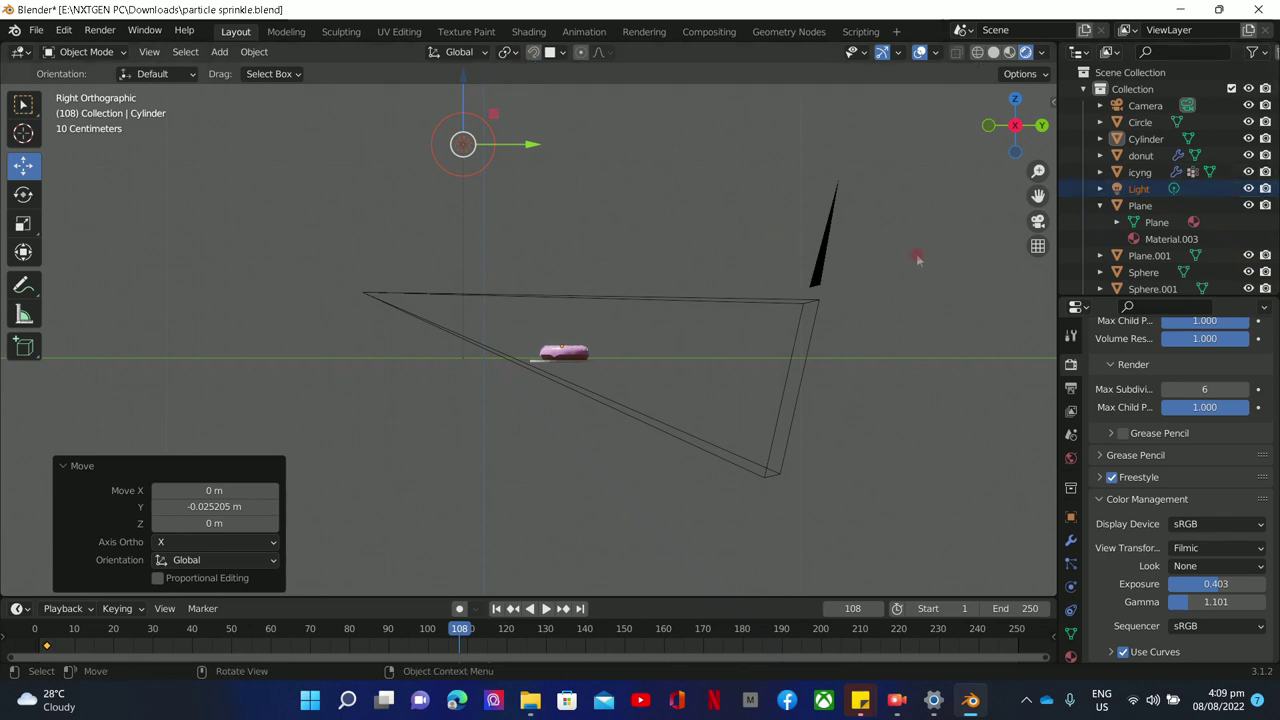
pyautogui.click(1036, 222)
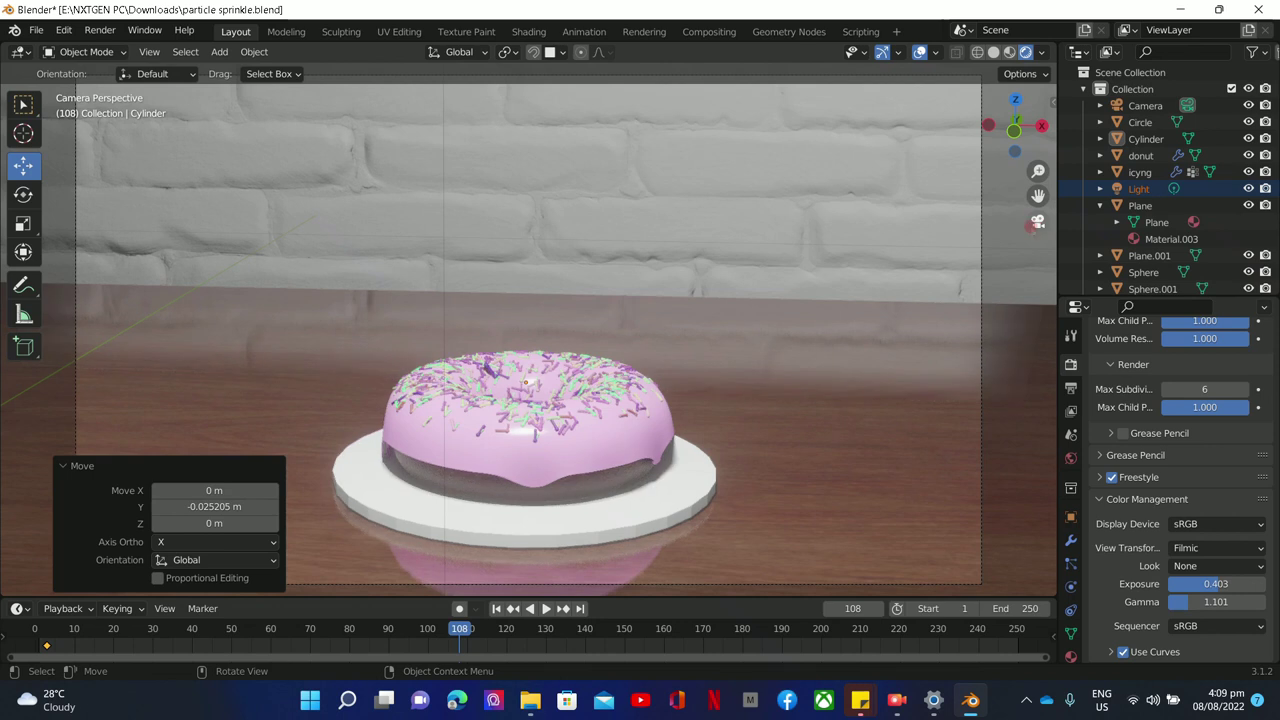
# Raise the light about 0.20 m along Z and check the lighting through the camera.
pyautogui.click(1037, 222)
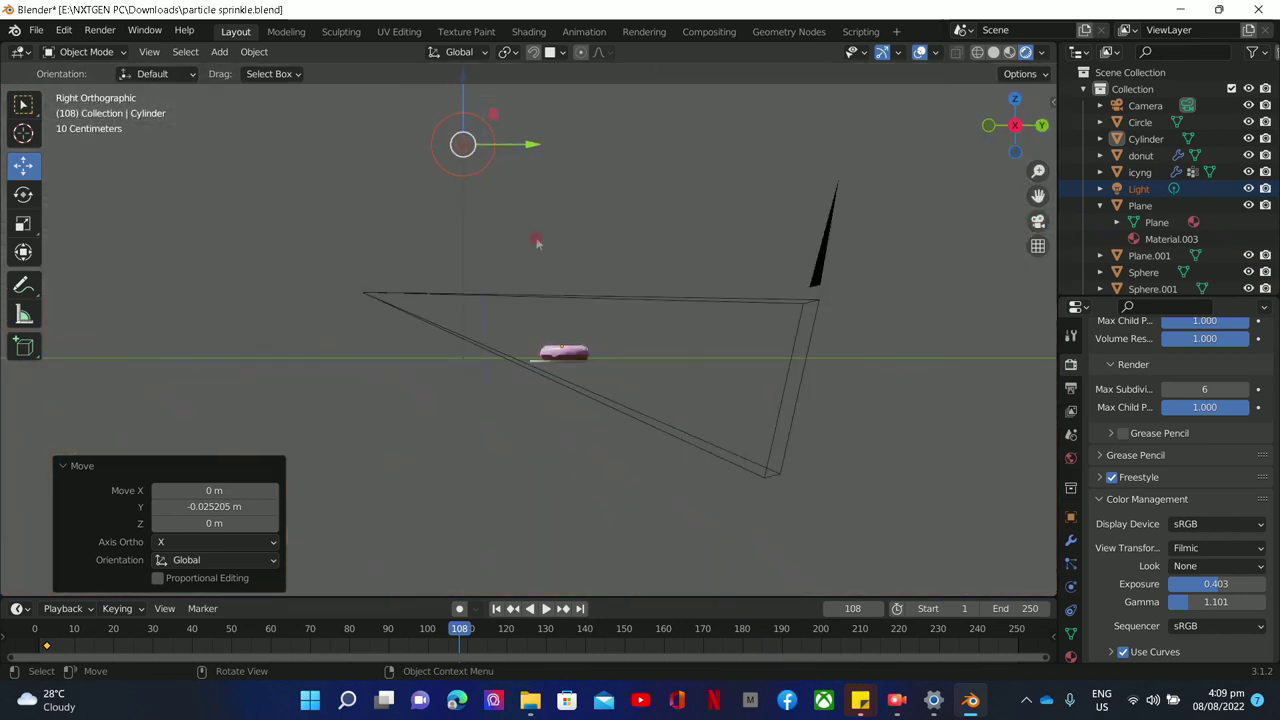
pyautogui.moveTo(468, 122); pyautogui.dragTo(463, 80)
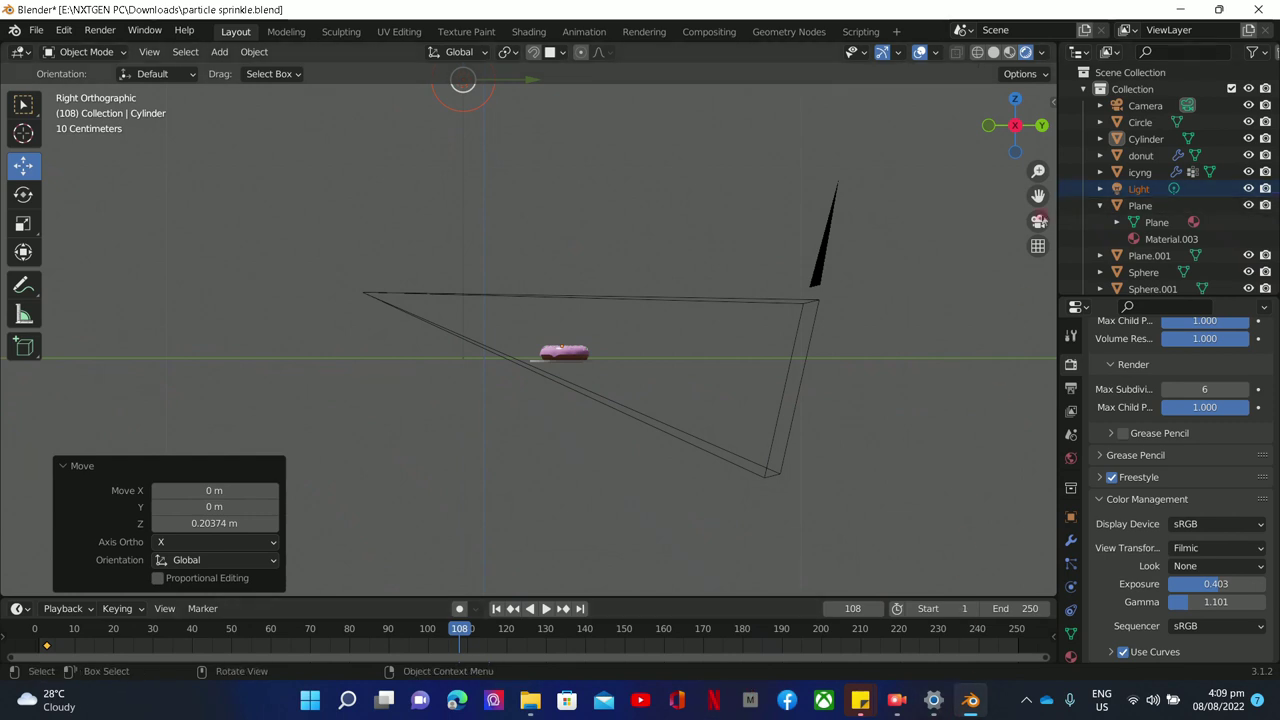
pyautogui.click(1037, 222)
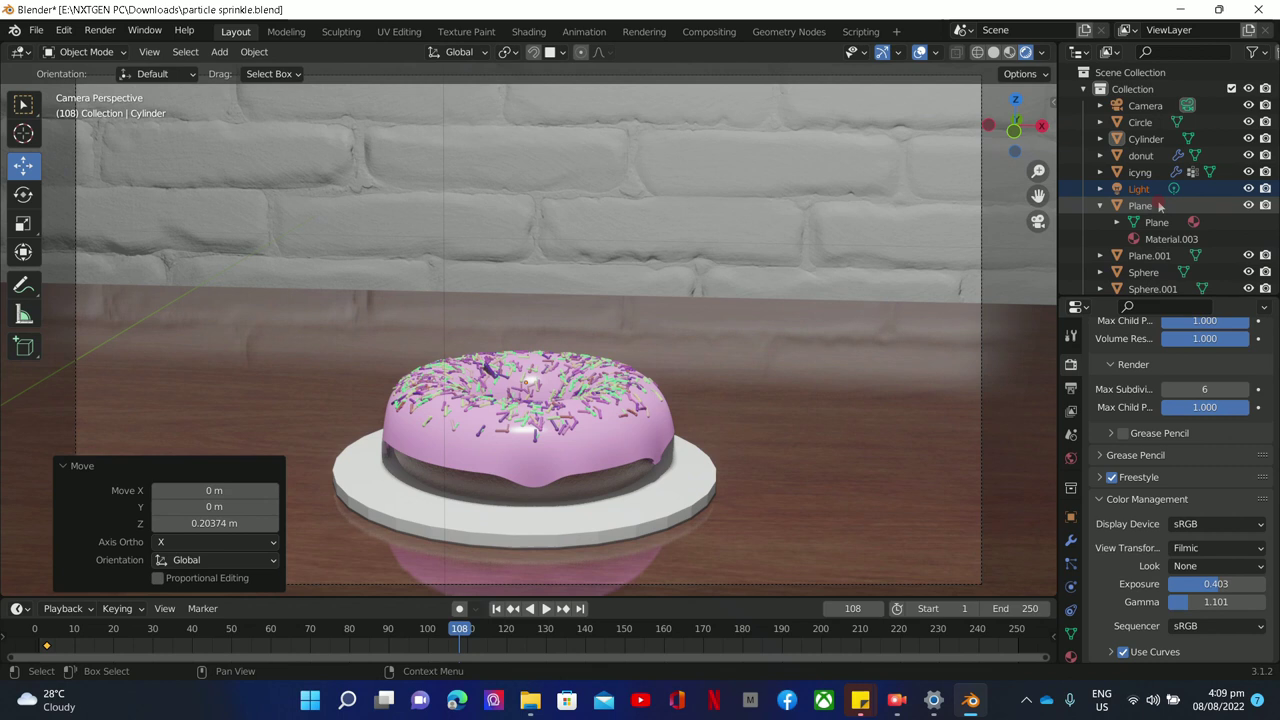
pyautogui.click(1037, 222)
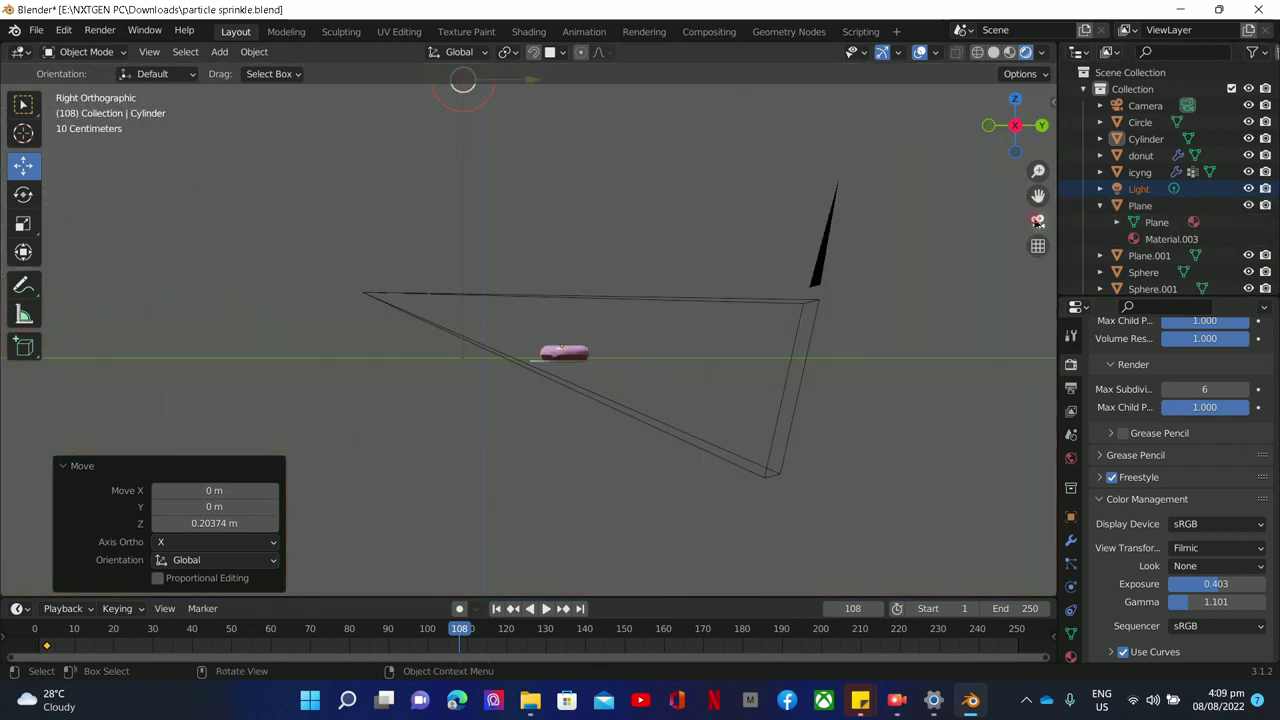
pyautogui.click(1037, 222)
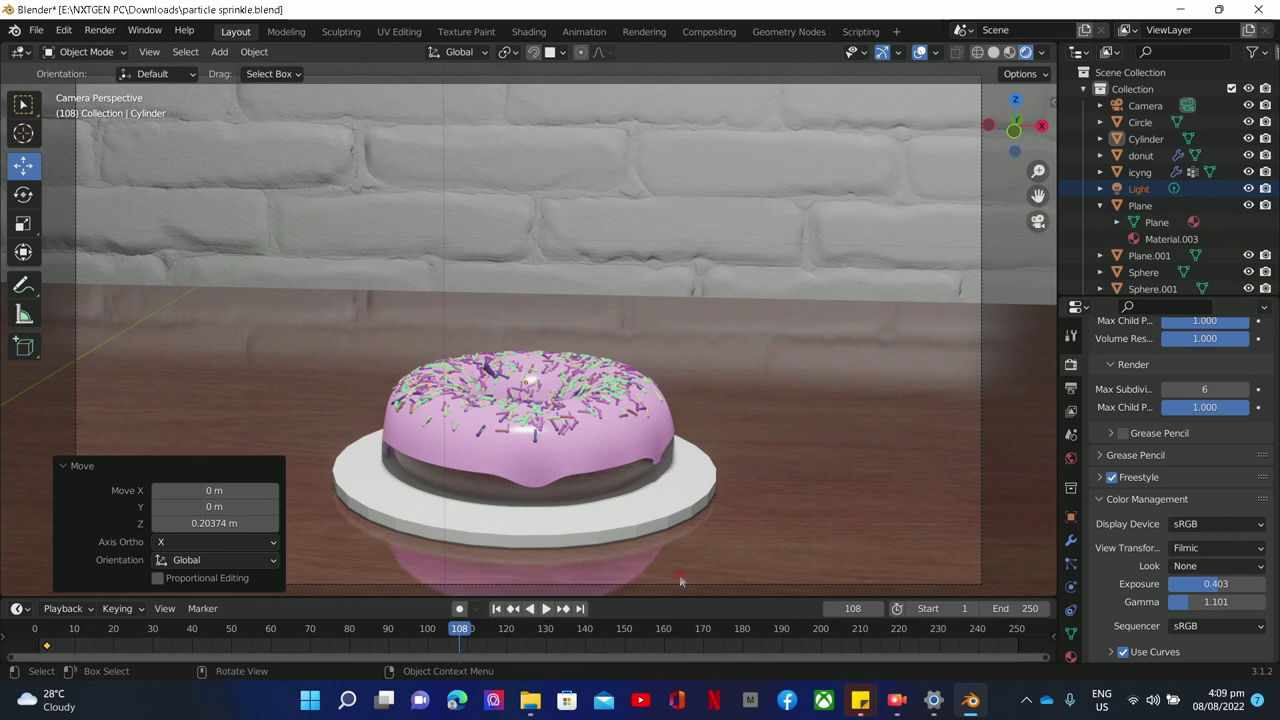
# Select the disc under the donut and rename the object PLATE.
pyautogui.click(482, 536)
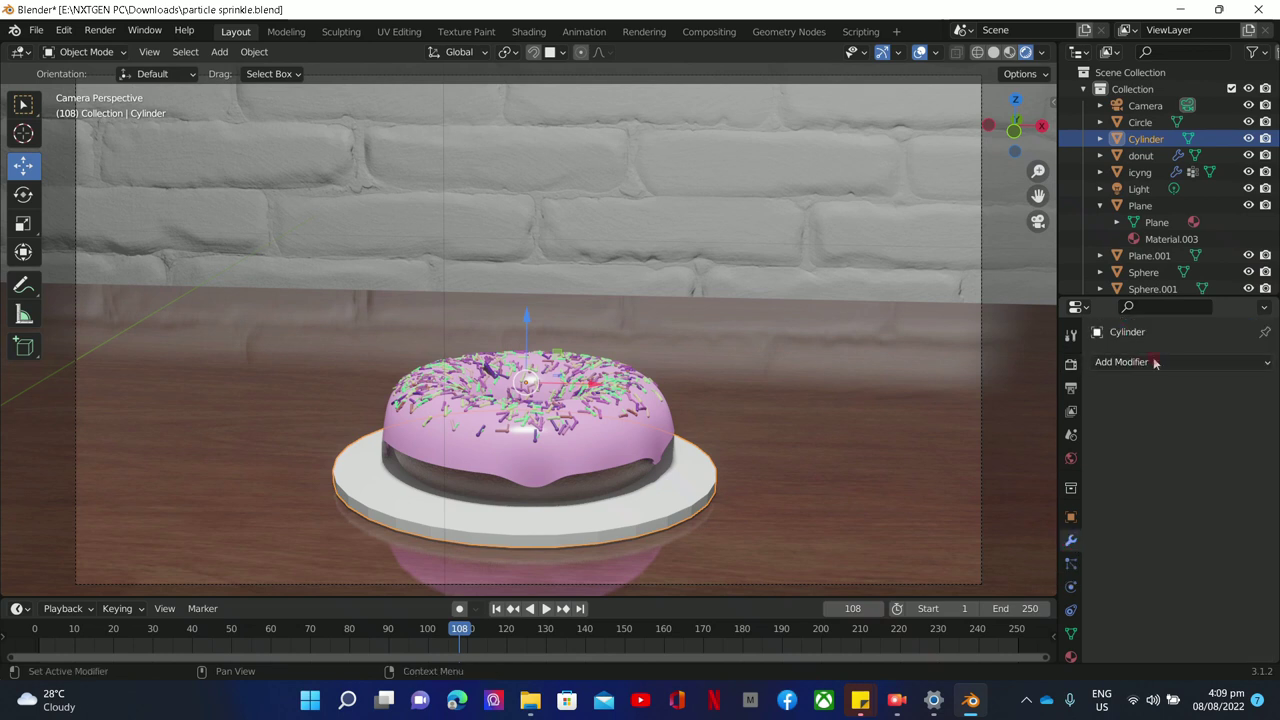
pyautogui.doubleClick(1138, 137)
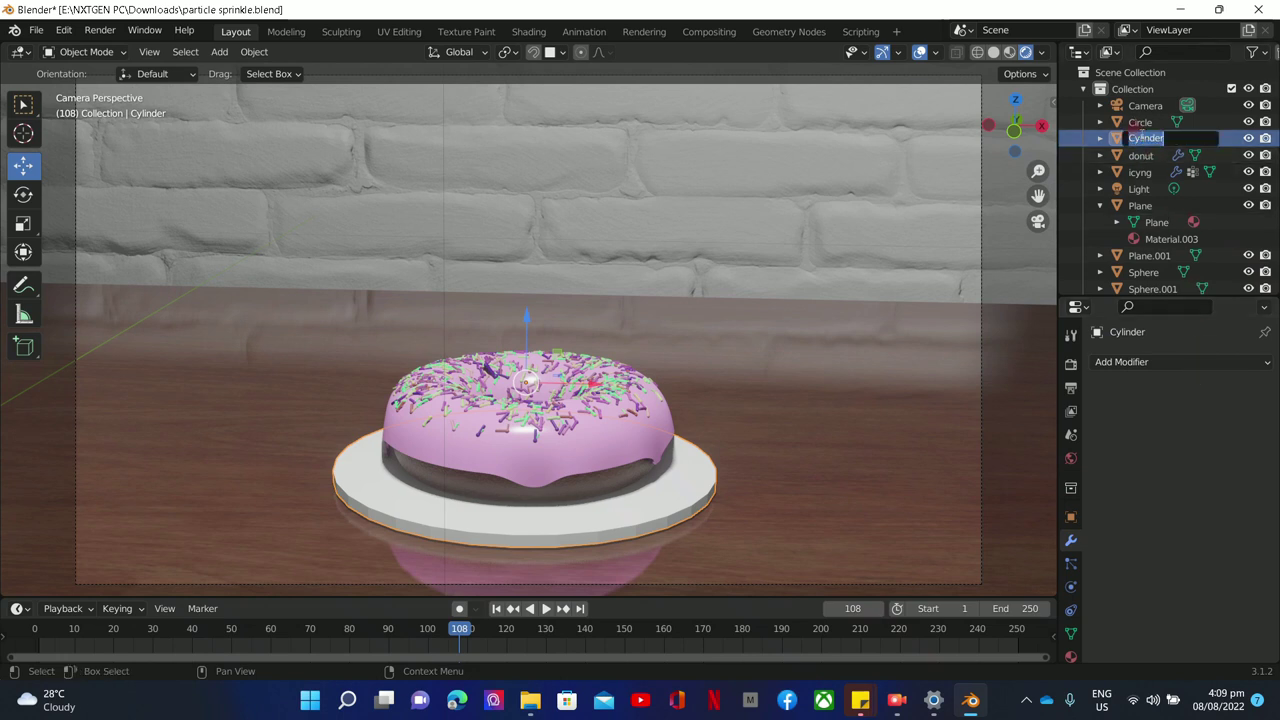
pyautogui.write('Pl')
pyautogui.press('Return')
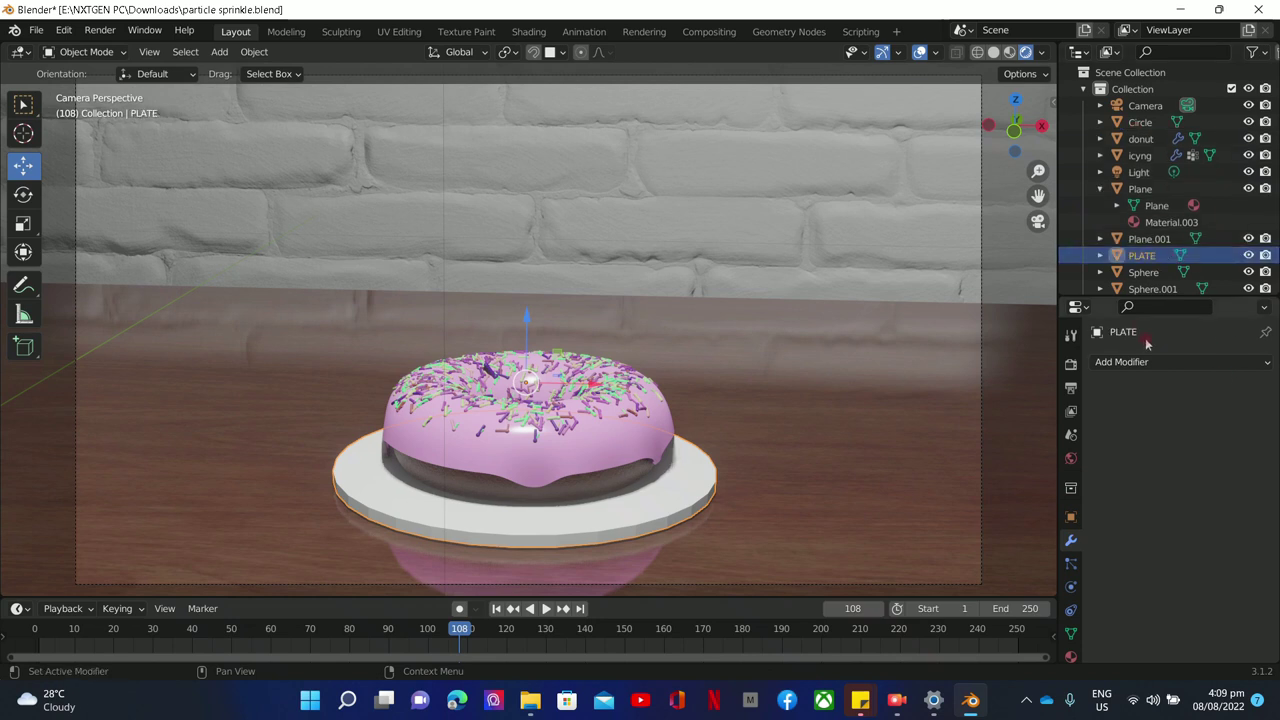
# Add a Smooth modifier to the plate.
pyautogui.click(1175, 368)
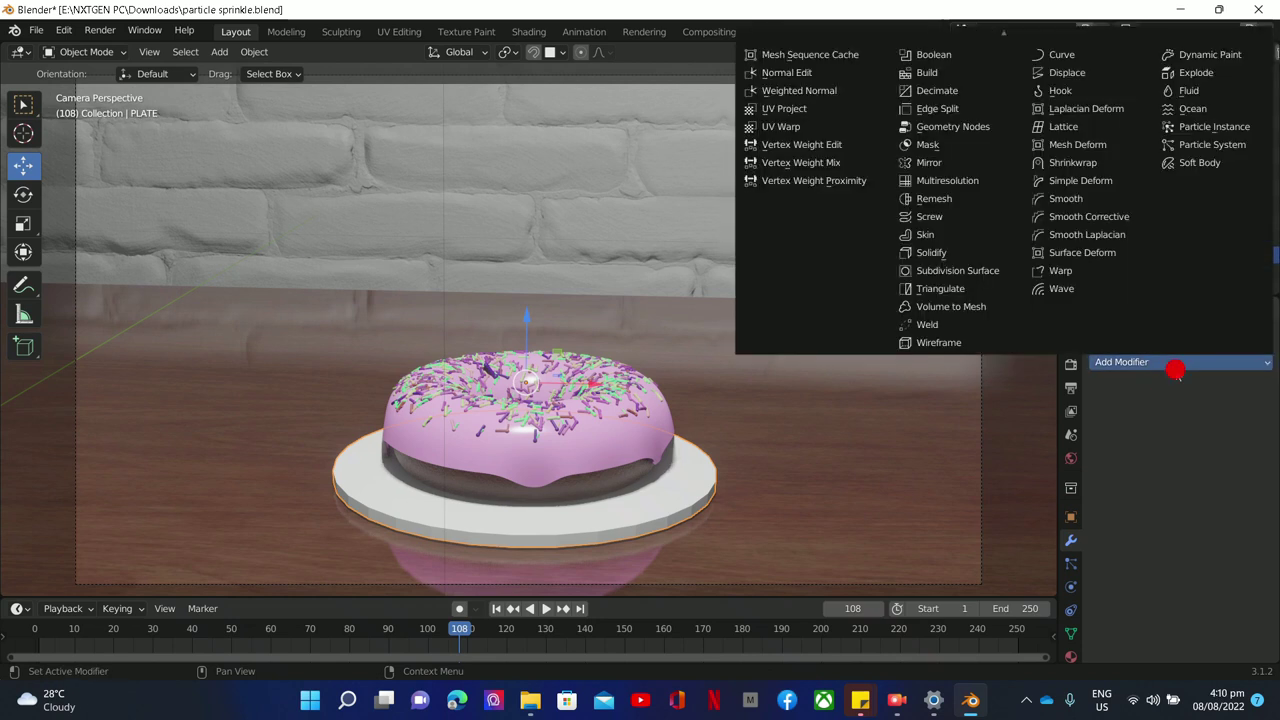
pyautogui.click(1178, 368)
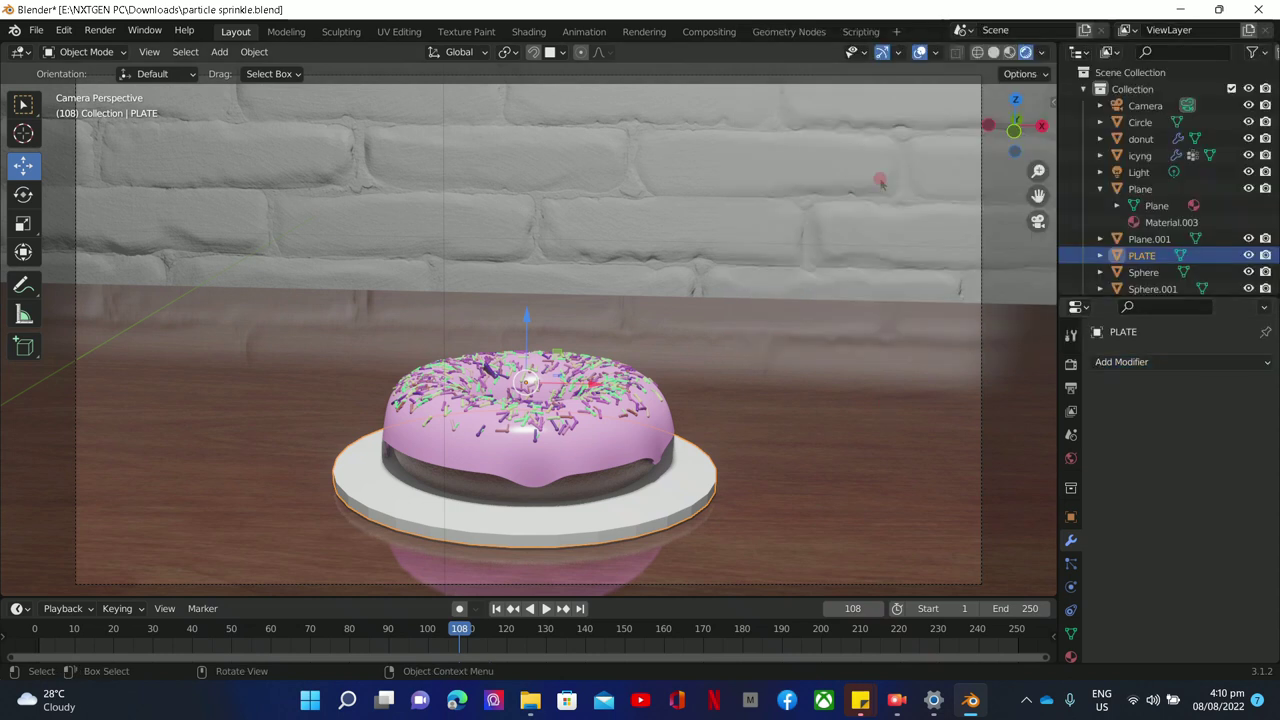
pyautogui.click(1238, 366)
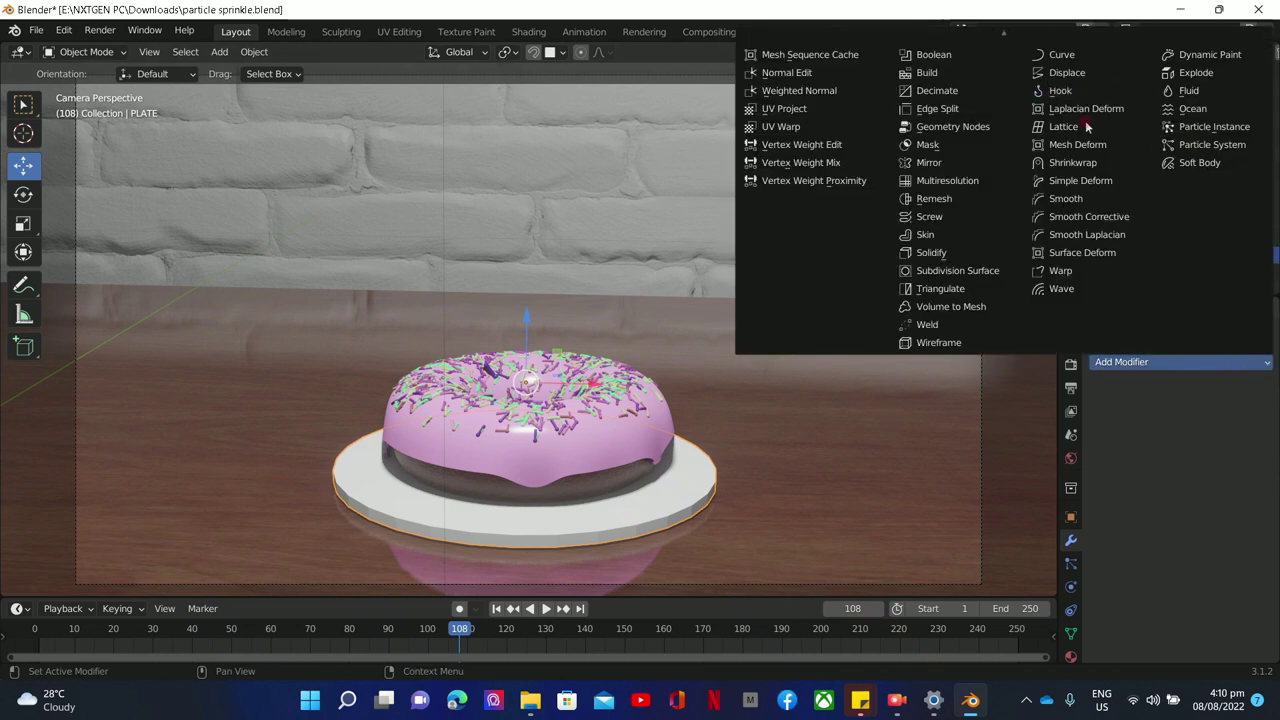
pyautogui.click(1065, 199)
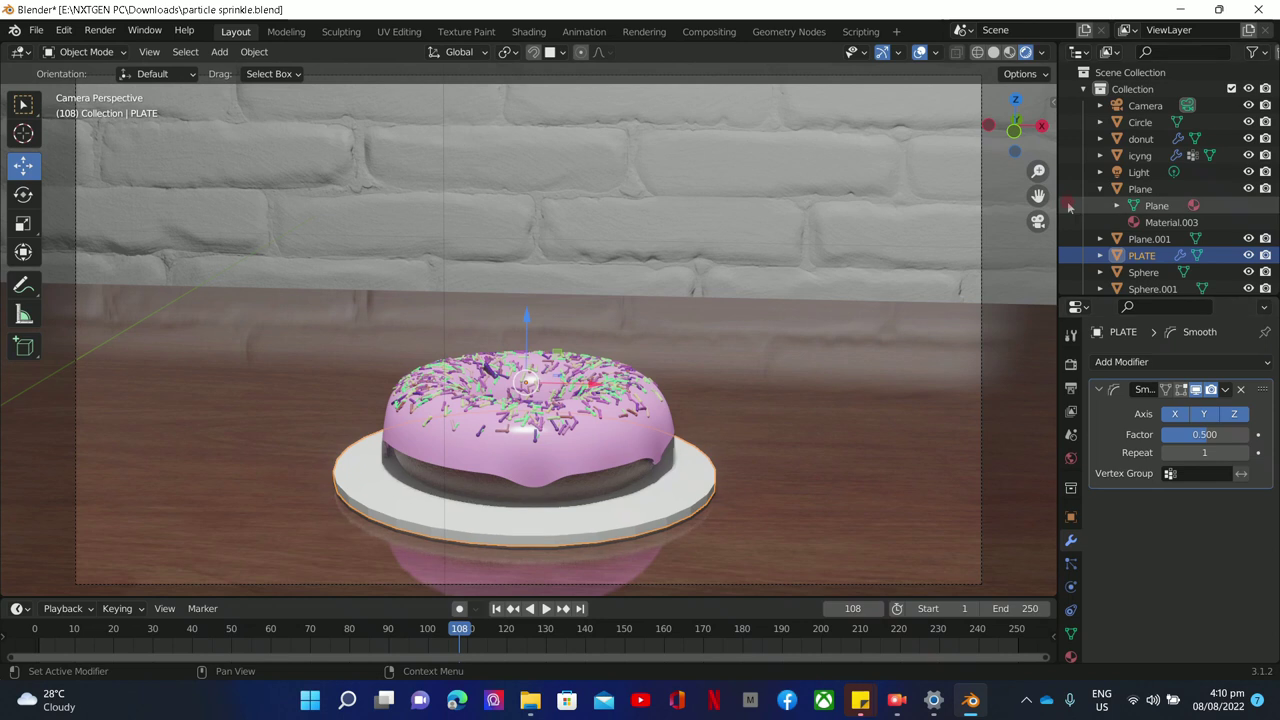
# Try the Smooth modifier with a factor of 2.590 and 6 repeats, and return the repeat count to 1.
pyautogui.click(1211, 435)
pyautogui.moveTo(1211, 435); pyautogui.dragTo(1192, 452)
pyautogui.press('Escape')
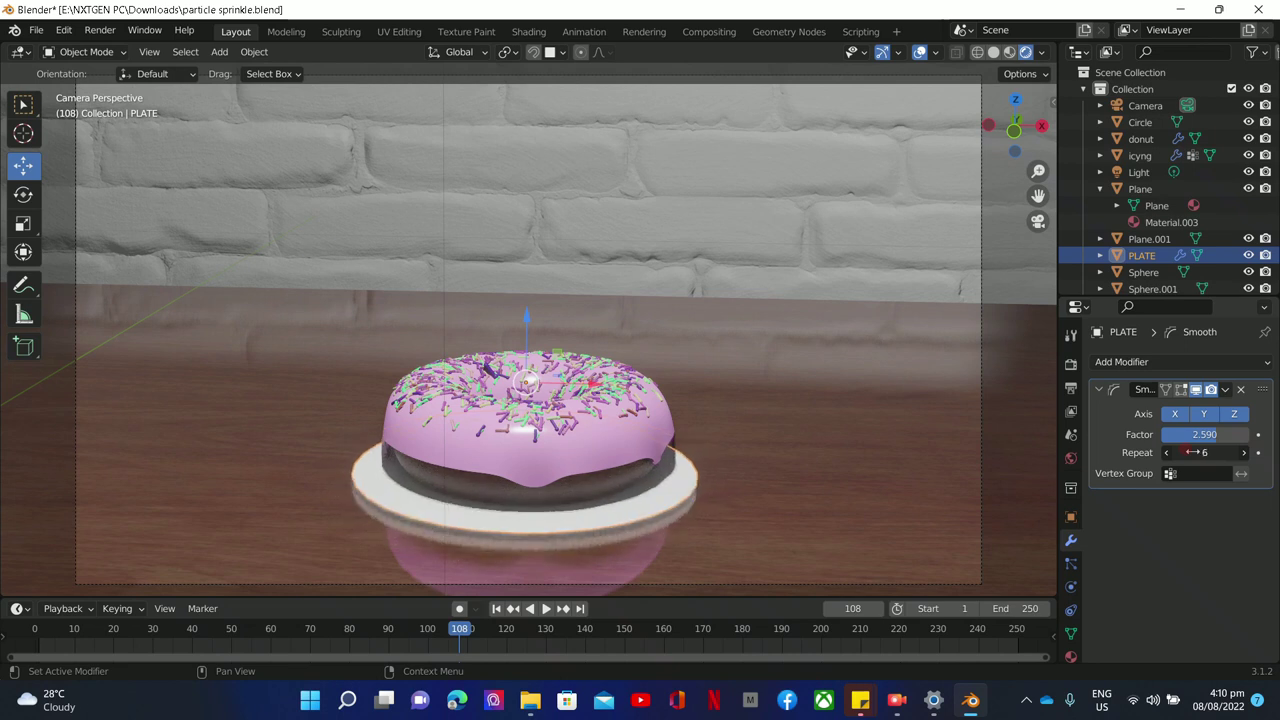
pyautogui.moveTo(1192, 452); pyautogui.dragTo(1207, 452)
pyautogui.moveTo(1207, 452); pyautogui.dragTo(1163, 457)
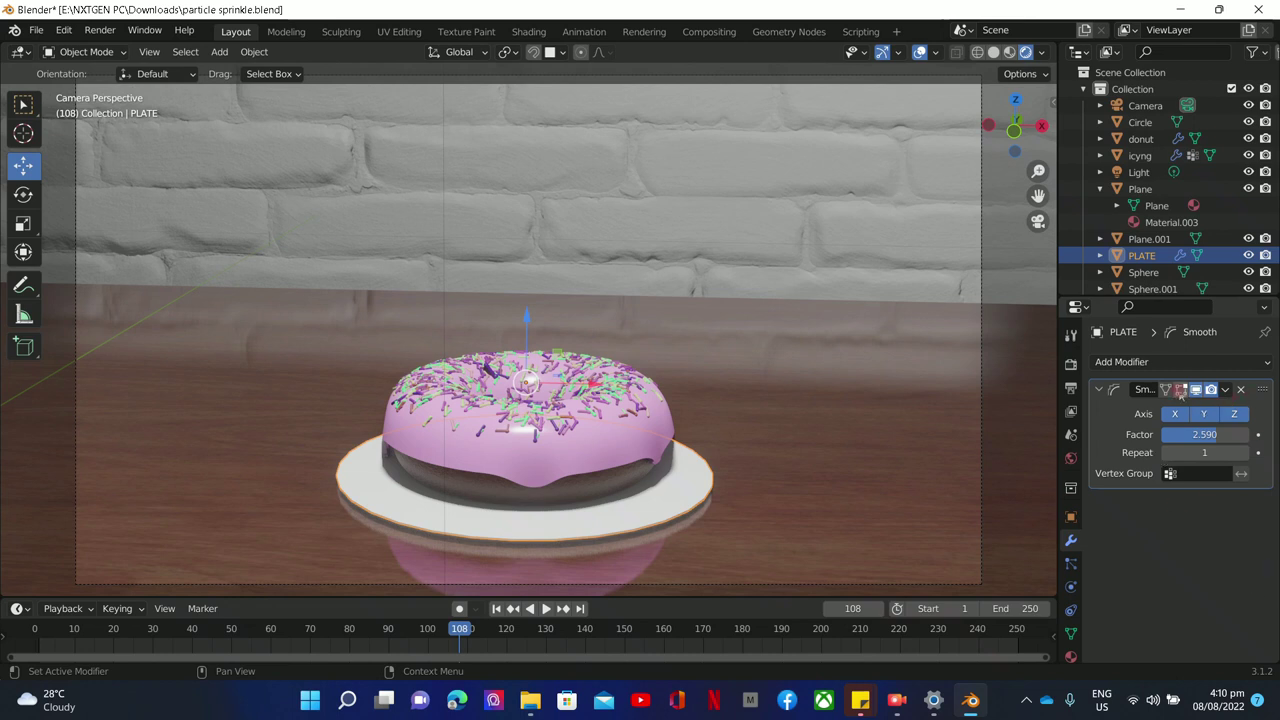
# Enable the Smooth modifier's edit-mode and on-cage display, and set its factor to 1.993.
pyautogui.click(1181, 390)
pyautogui.click(1165, 390)
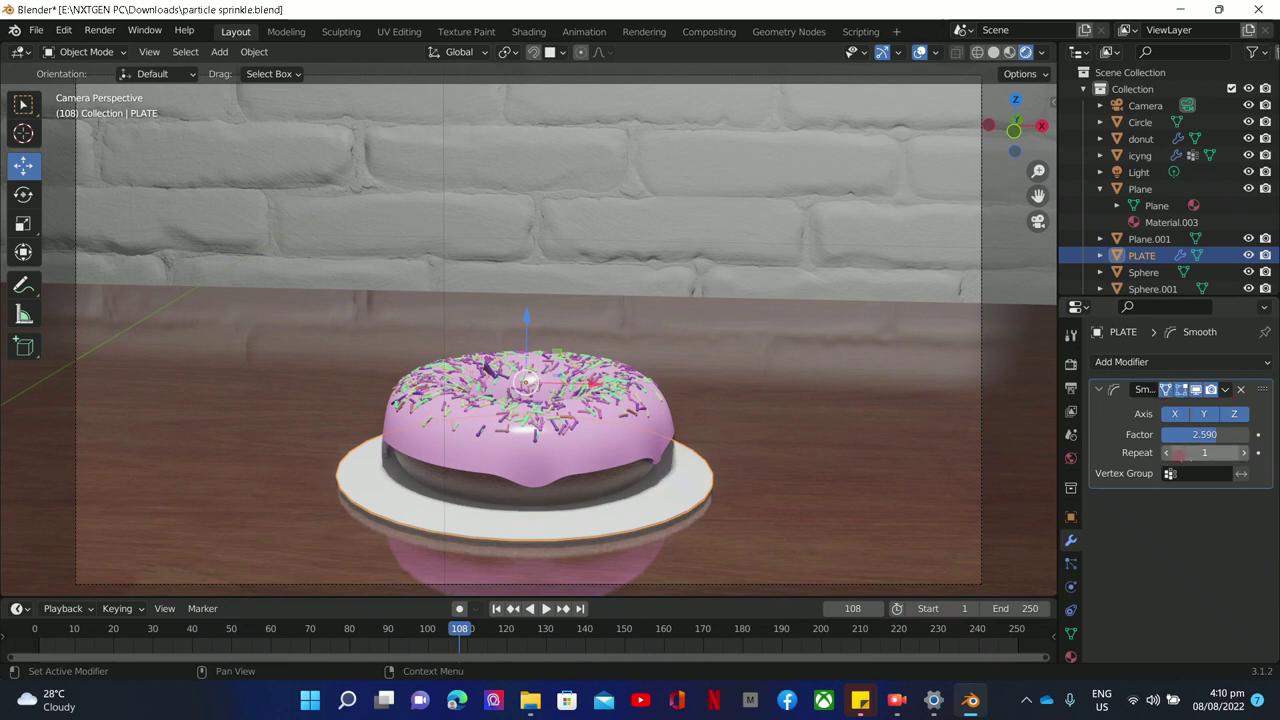
pyautogui.moveTo(1181, 453); pyautogui.dragTo(1188, 452)
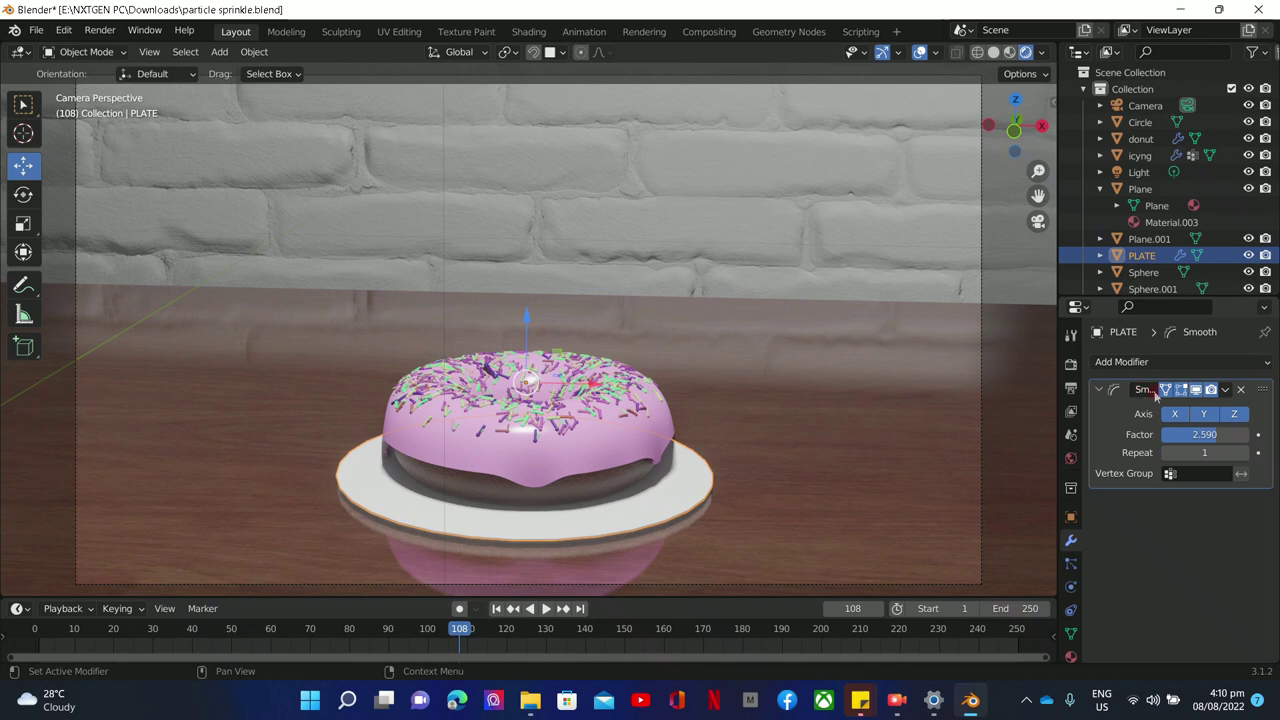
pyautogui.moveTo(1212, 434); pyautogui.dragTo(1223, 436)
# Add a Subdivision Surface modifier to the plate, comparing Simple with Catmull-Clark and leaving Catmull-Clark selected.
pyautogui.click(1219, 362)
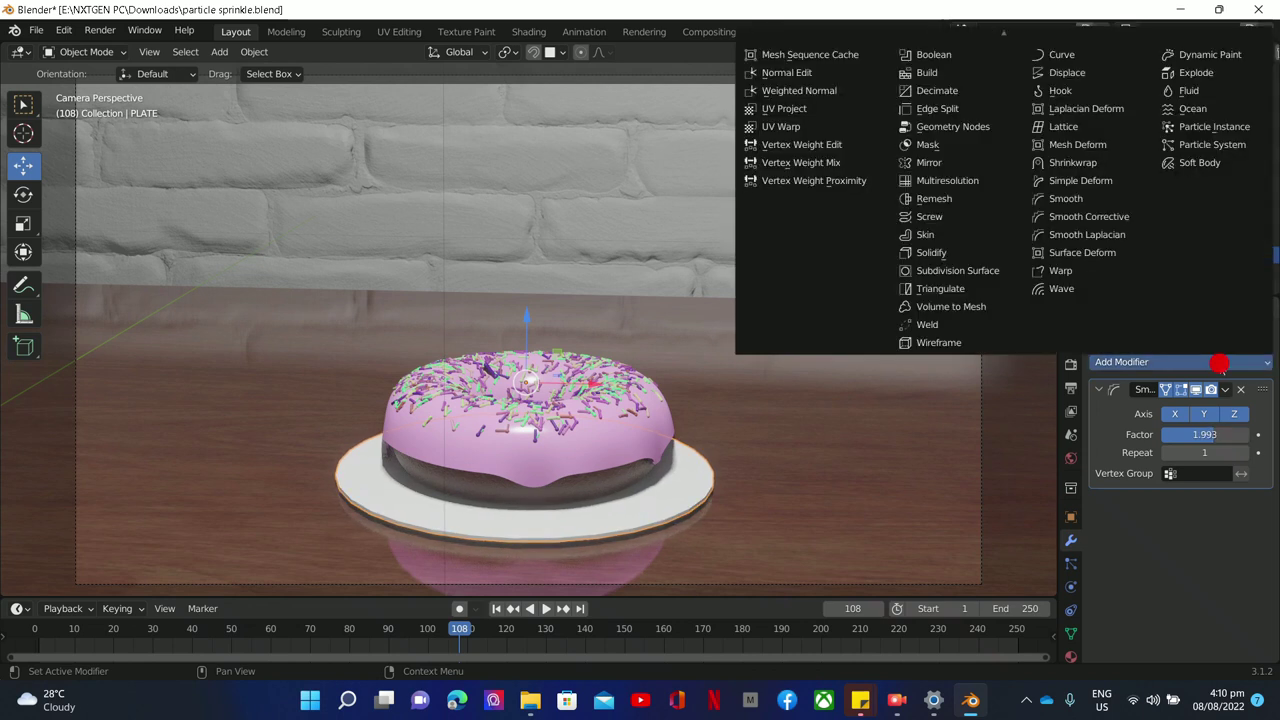
pyautogui.click(800, 406)
pyautogui.click(1245, 366)
pyautogui.click(1245, 366)
pyautogui.click(1205, 363)
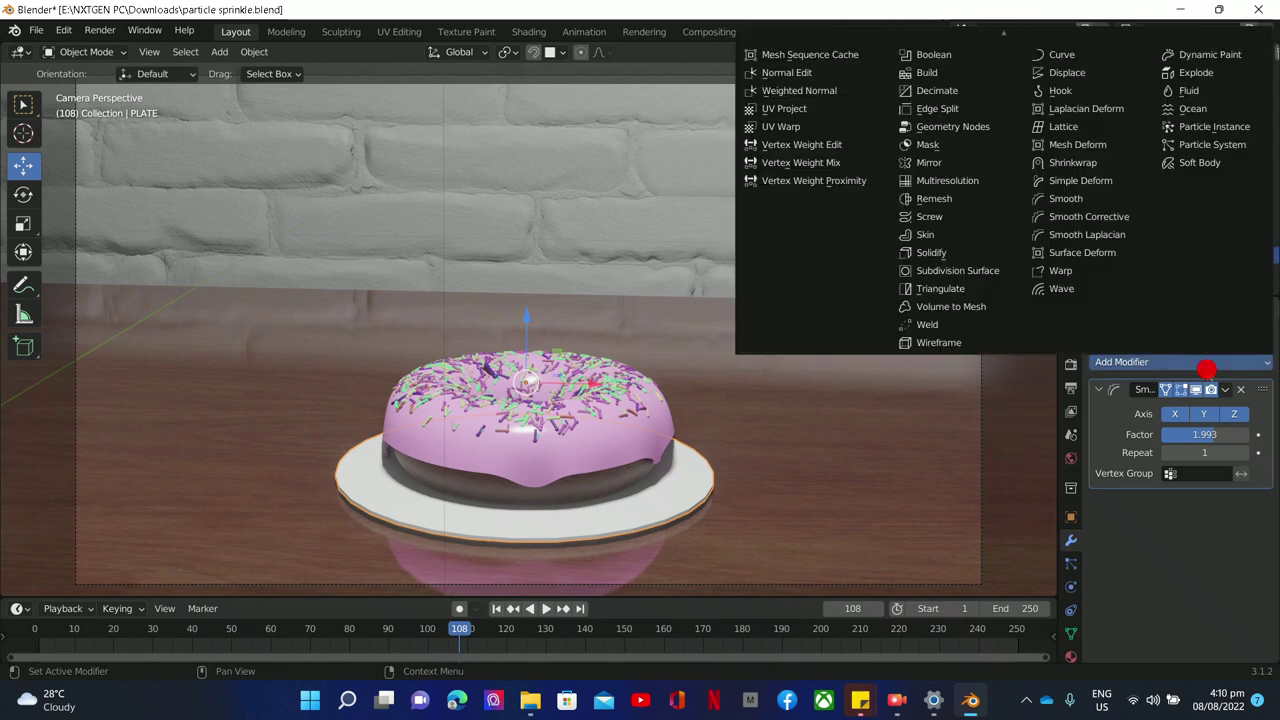
pyautogui.click(958, 271)
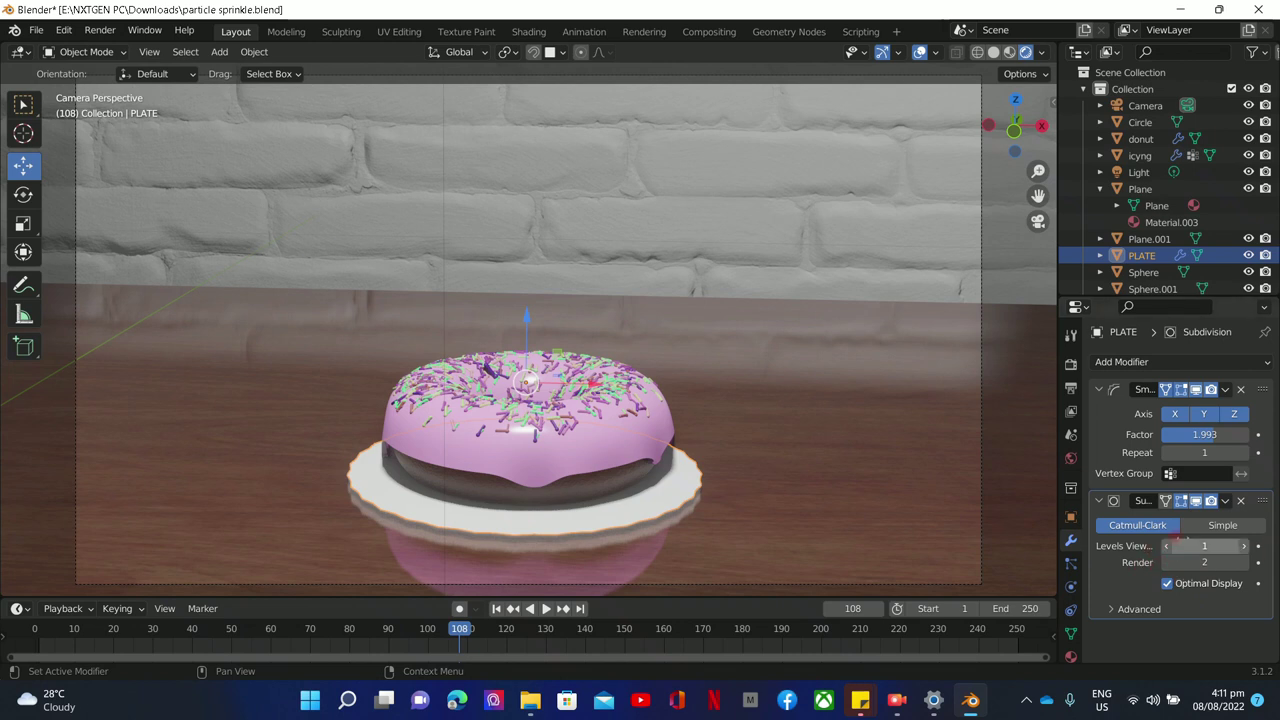
pyautogui.click(1204, 526)
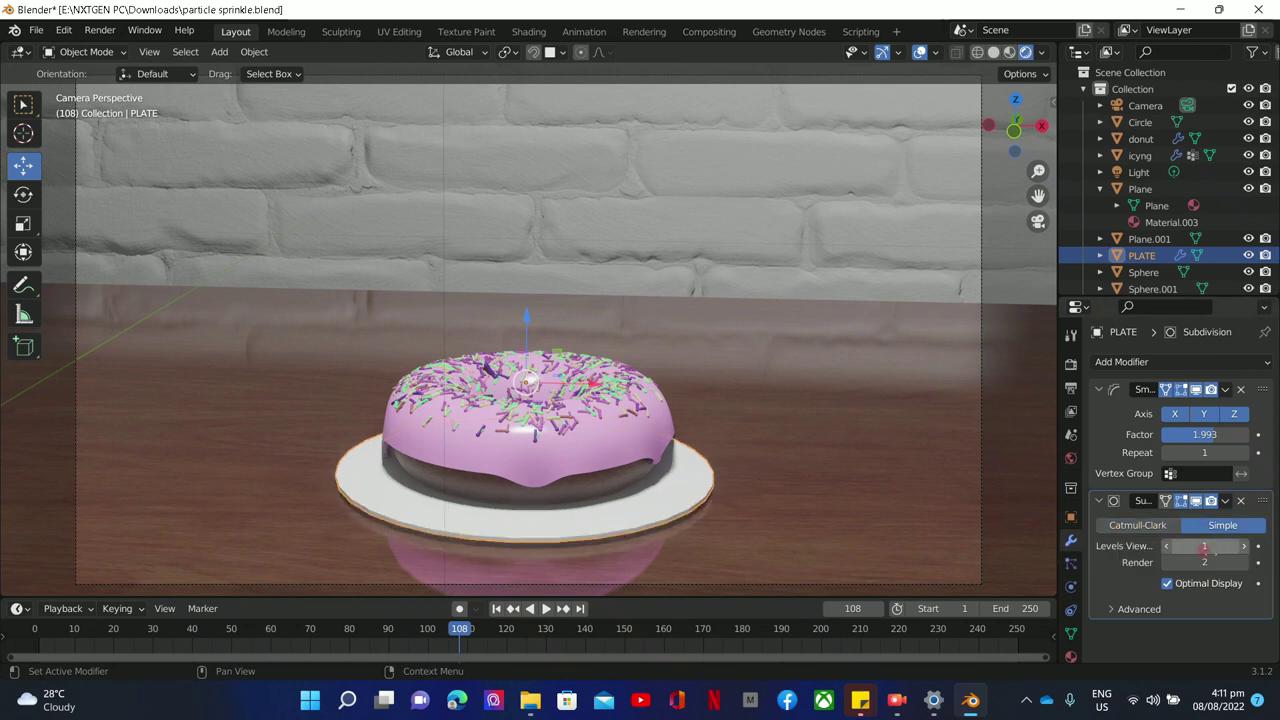
pyautogui.click(1157, 528)
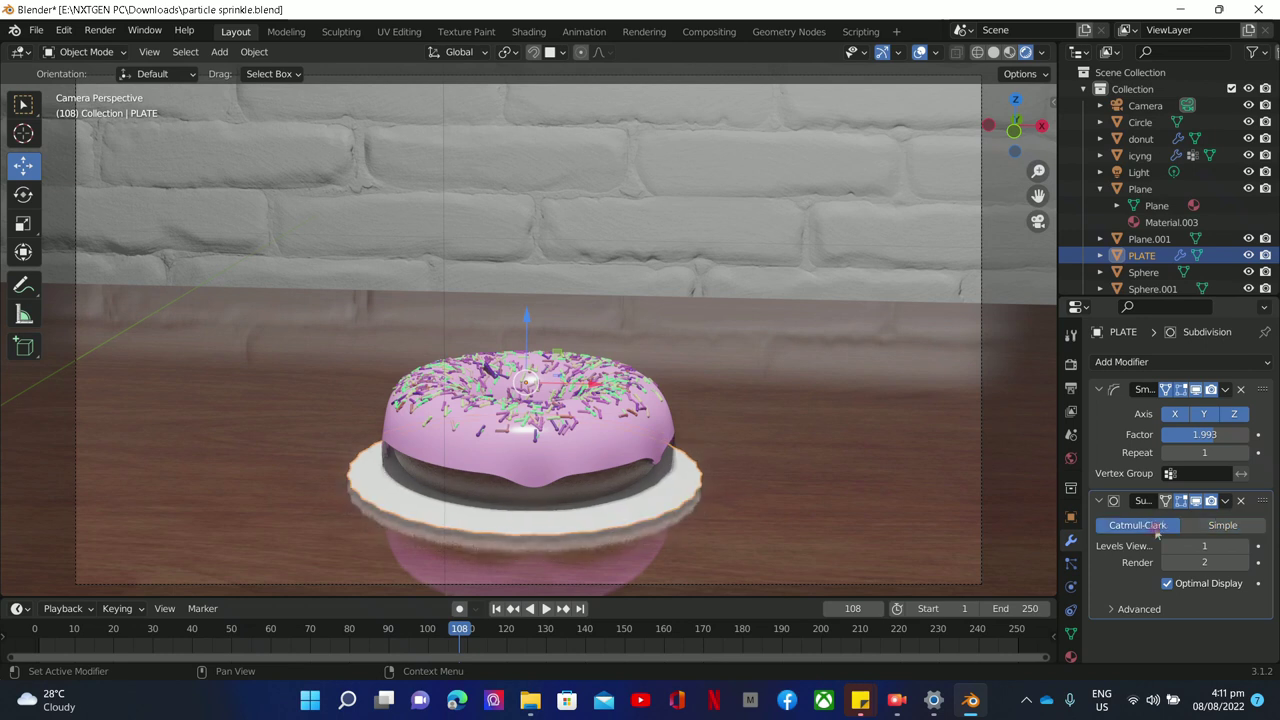
# Switch the plate's Subdivision Surface modifier to Simple and set its viewport levels to 6.
pyautogui.click(1210, 527)
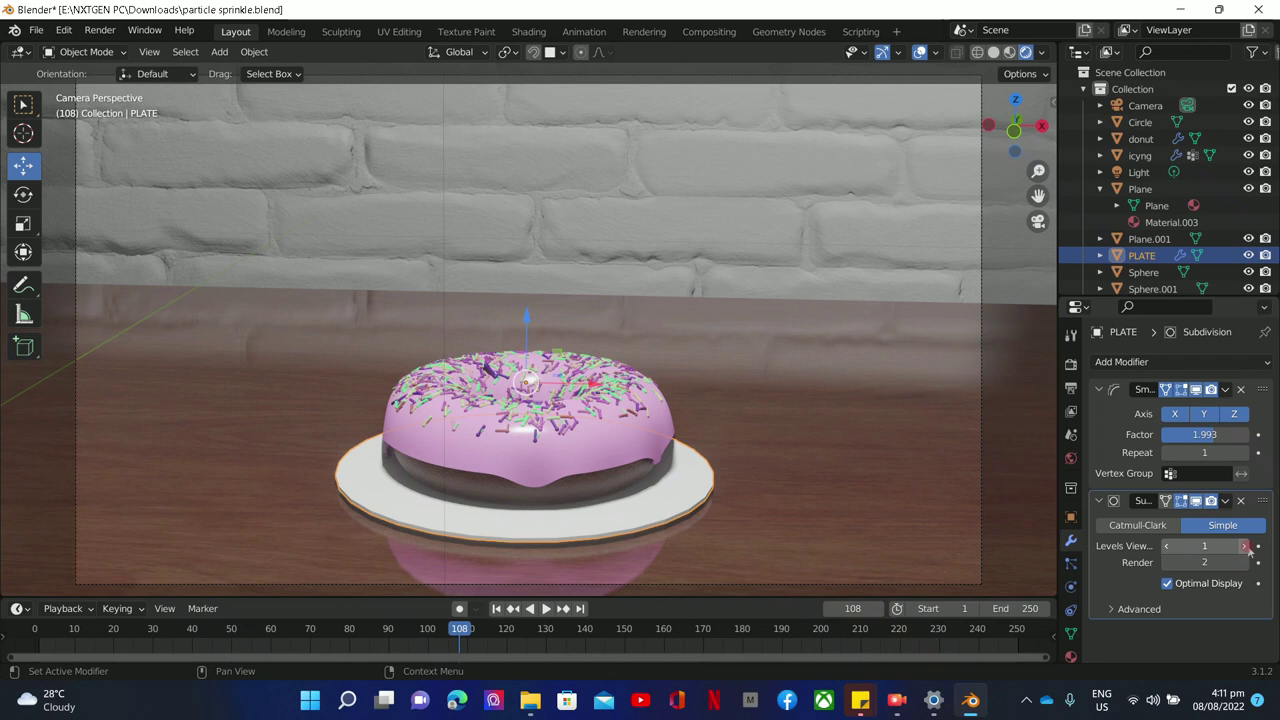
pyautogui.click(1245, 546)
pyautogui.click(1245, 546)
pyautogui.click(1245, 546)
pyautogui.click(1245, 546)
pyautogui.click(1245, 546)
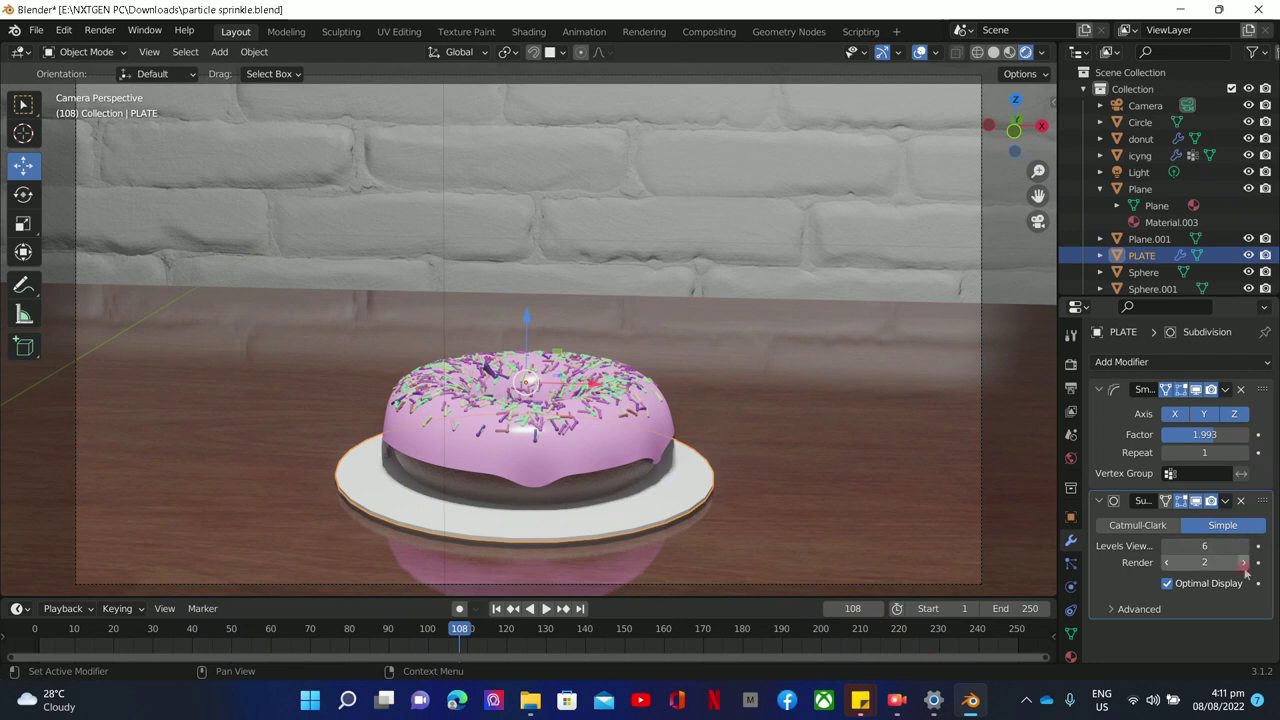
# Set the render levels of the plate's Subdivision Surface modifier to 6.
pyautogui.click(1245, 562)
pyautogui.click(1245, 562)
pyautogui.click(1245, 562)
pyautogui.click(1245, 562)
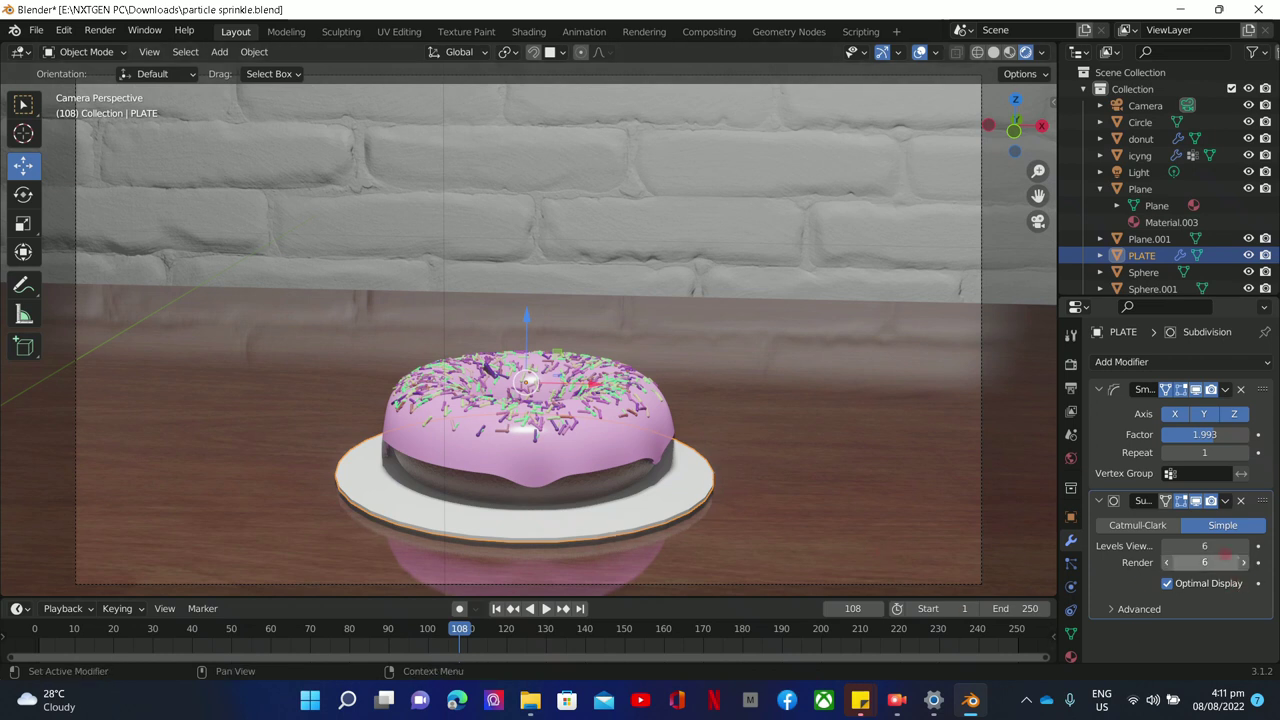
pyautogui.click(1243, 565)
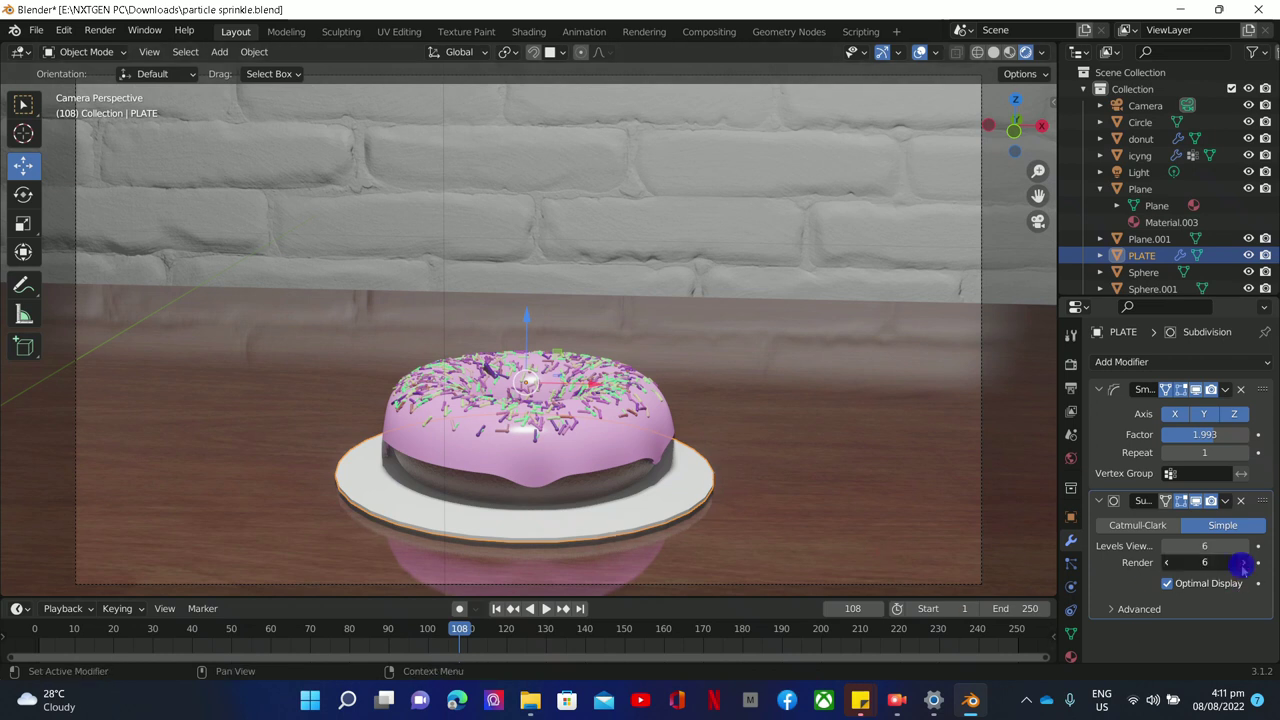
# Expand the Subdivision Surface modifier's advanced settings and examine them, including the UV Smooth options.
pyautogui.click(1125, 609)
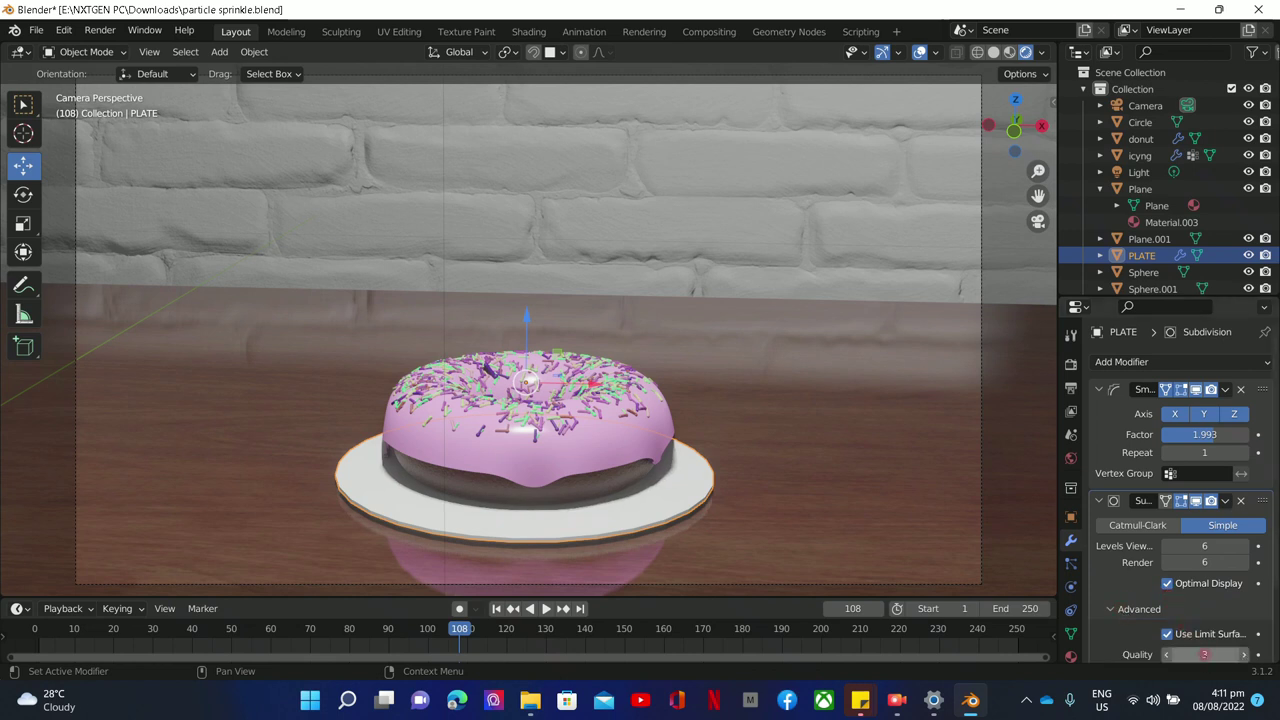
pyautogui.scroll(-3, 1275, 510)
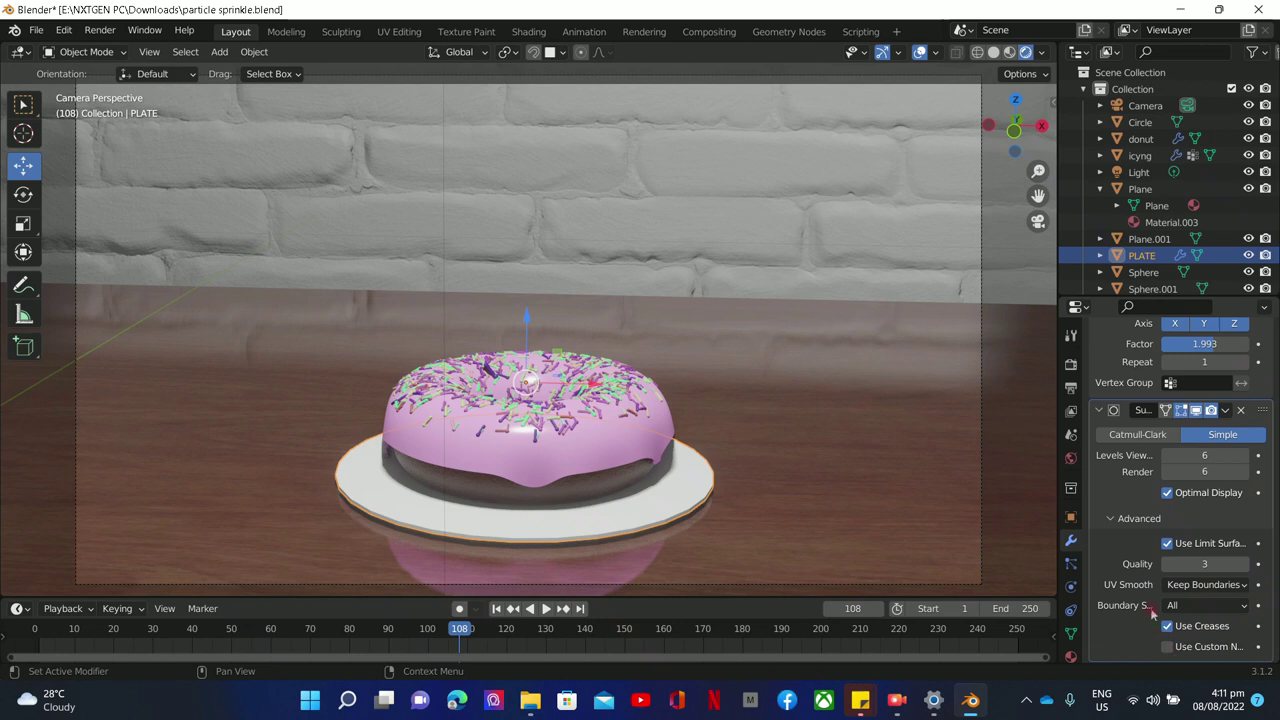
pyautogui.click(1242, 585)
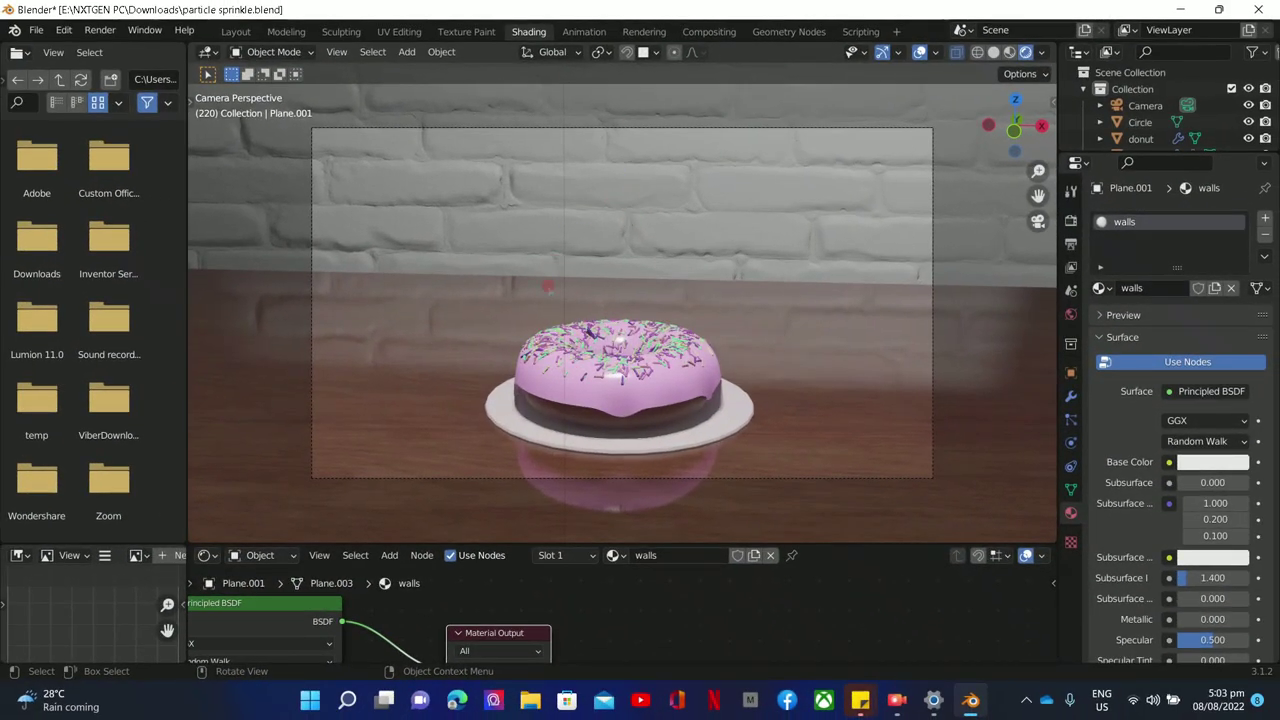
# Examine the brick wall plane from outside the camera view, along with the surface settings of its walls material.
pyautogui.moveTo(548, 287); pyautogui.dragTo(592, 222, button='middle')
pyautogui.moveTo(749, 234); pyautogui.dragTo(780, 270, button='middle')
pyautogui.scroll(-5, 1218, 452)
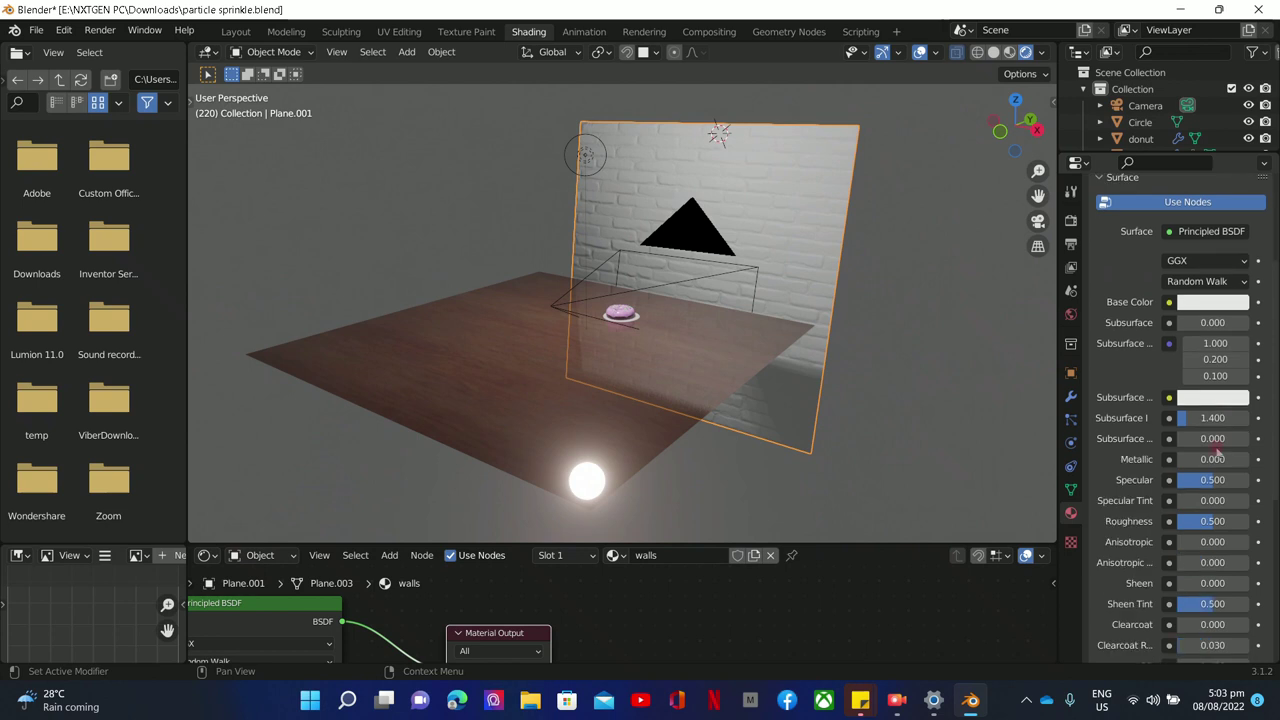
pyautogui.scroll(-10, 1218, 452)
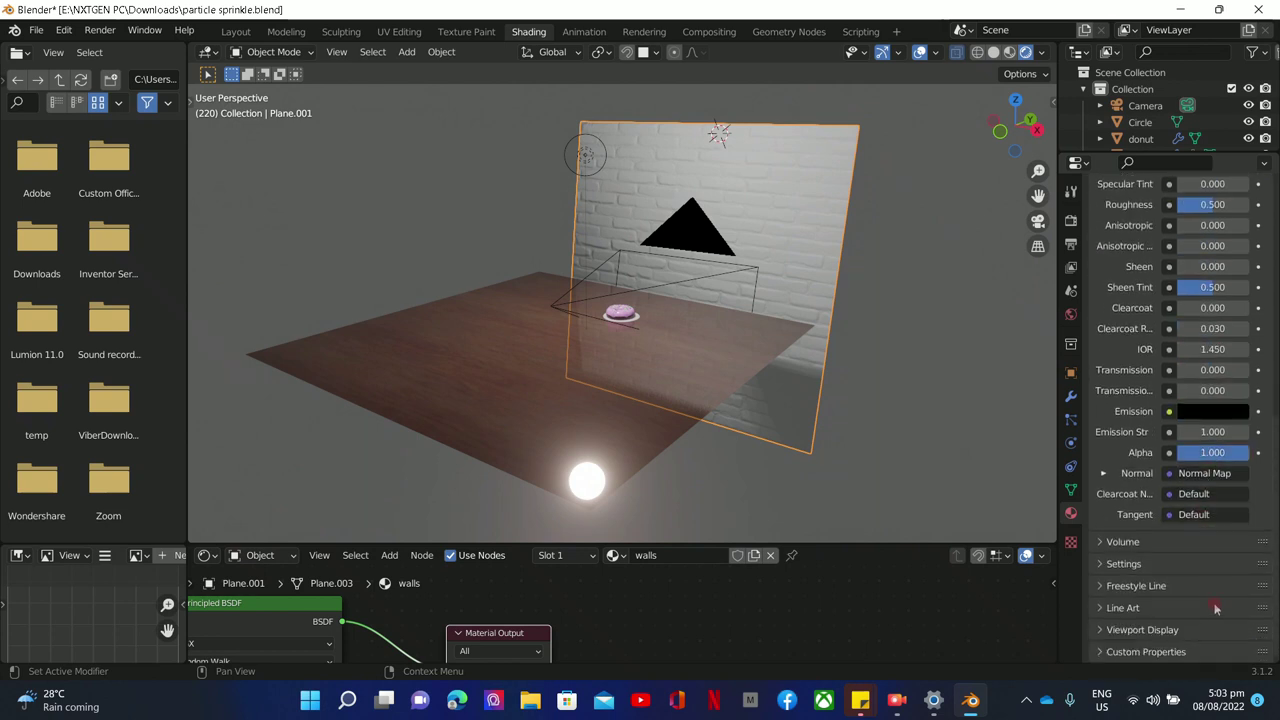
pyautogui.scroll(10, 1216, 608)
pyautogui.scroll(-2, 762, 393)
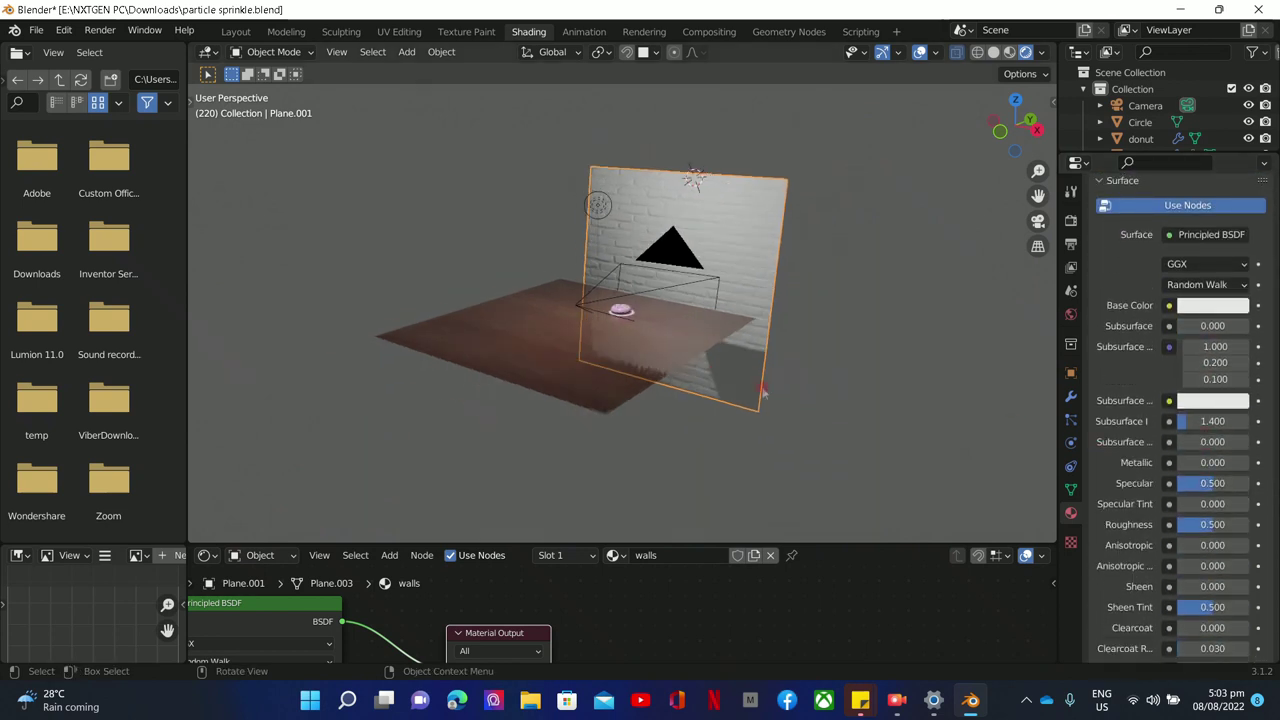
pyautogui.scroll(-2, 762, 393)
pyautogui.moveTo(452, 535); pyautogui.dragTo(452, 92, button='middle')
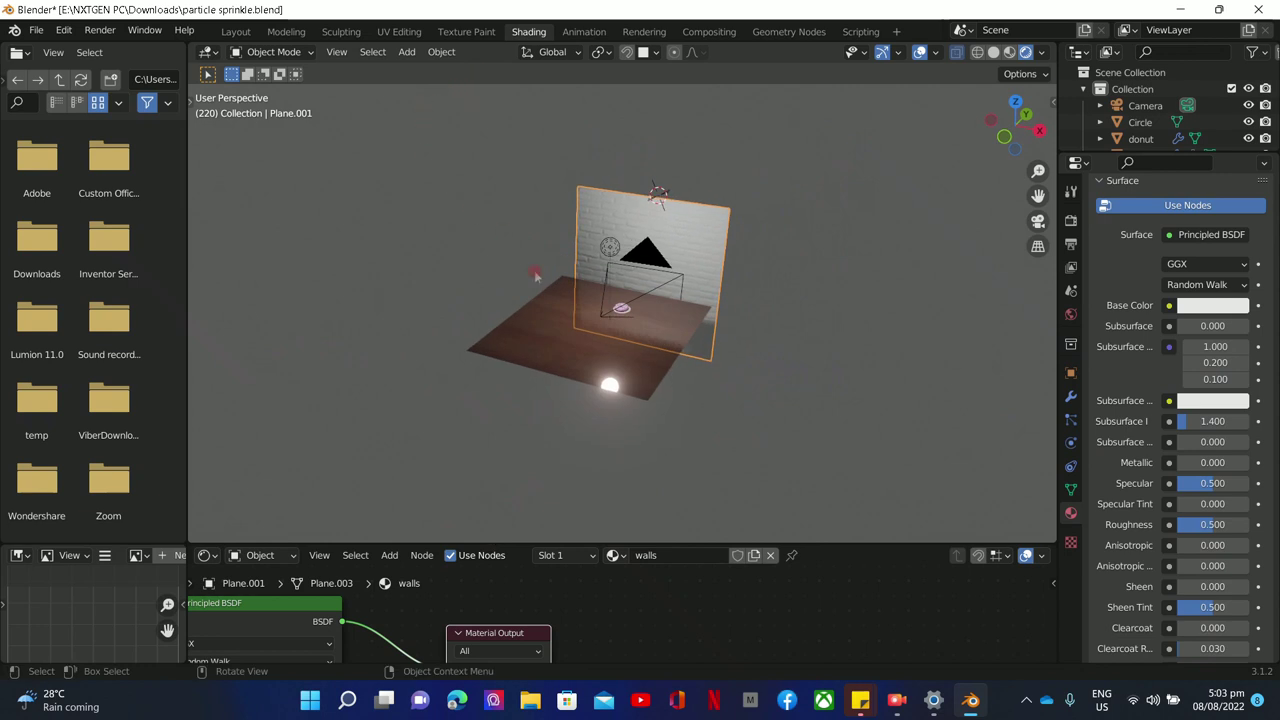
pyautogui.moveTo(535, 277); pyautogui.dragTo(538, 528, button='middle')
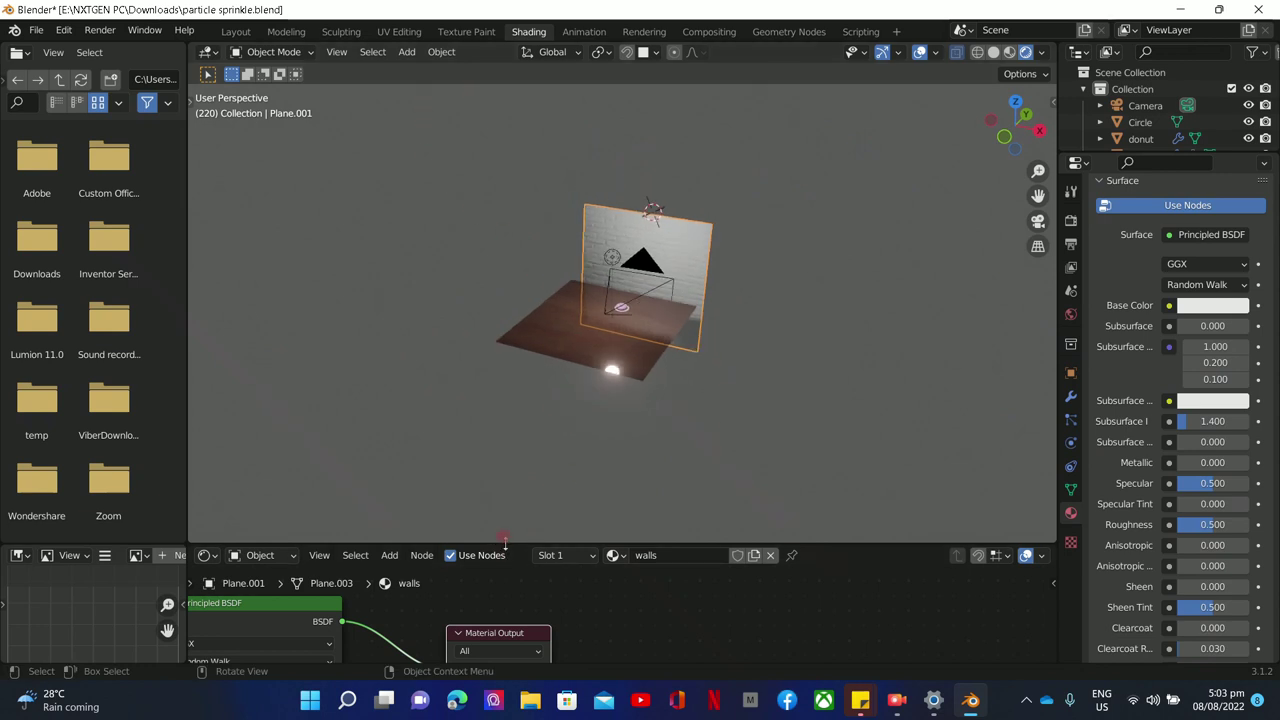
# Enlarge the shader node area and bring the image texture, Normal Map and Principled BSDF nodes of the walls material into view.
pyautogui.moveTo(505, 540); pyautogui.dragTo(543, 339)
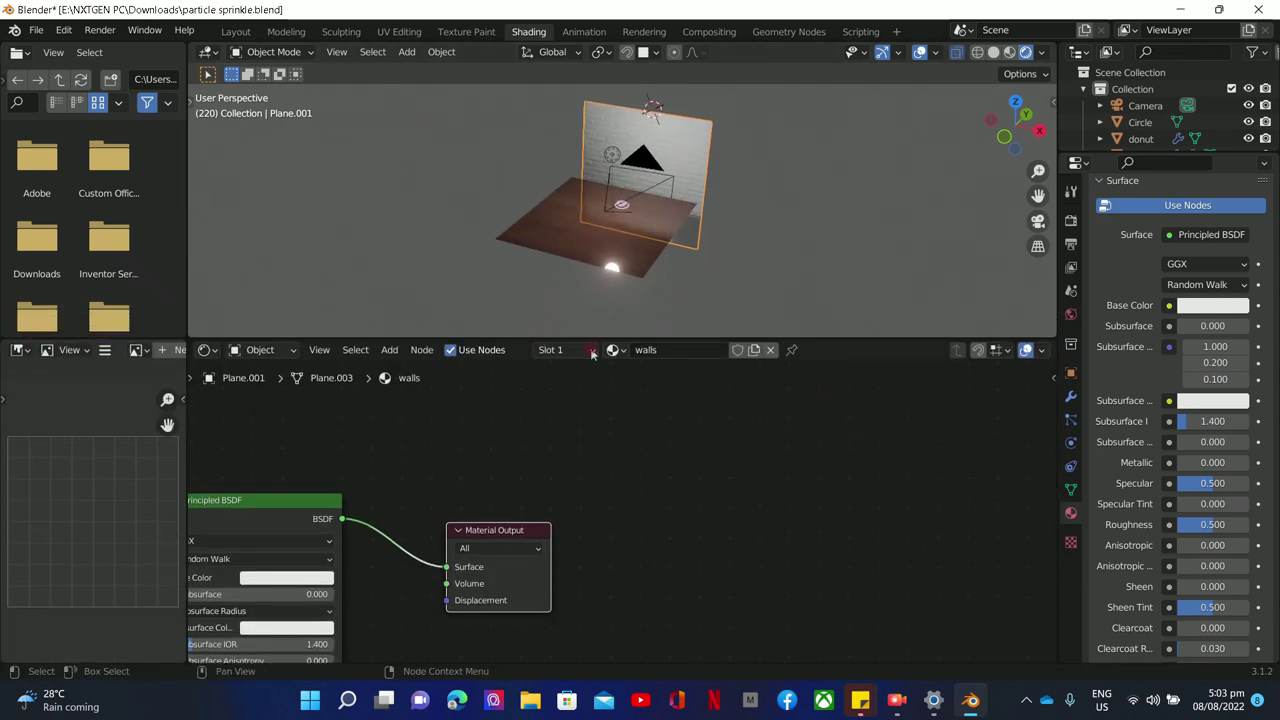
pyautogui.scroll(-5, 977, 431)
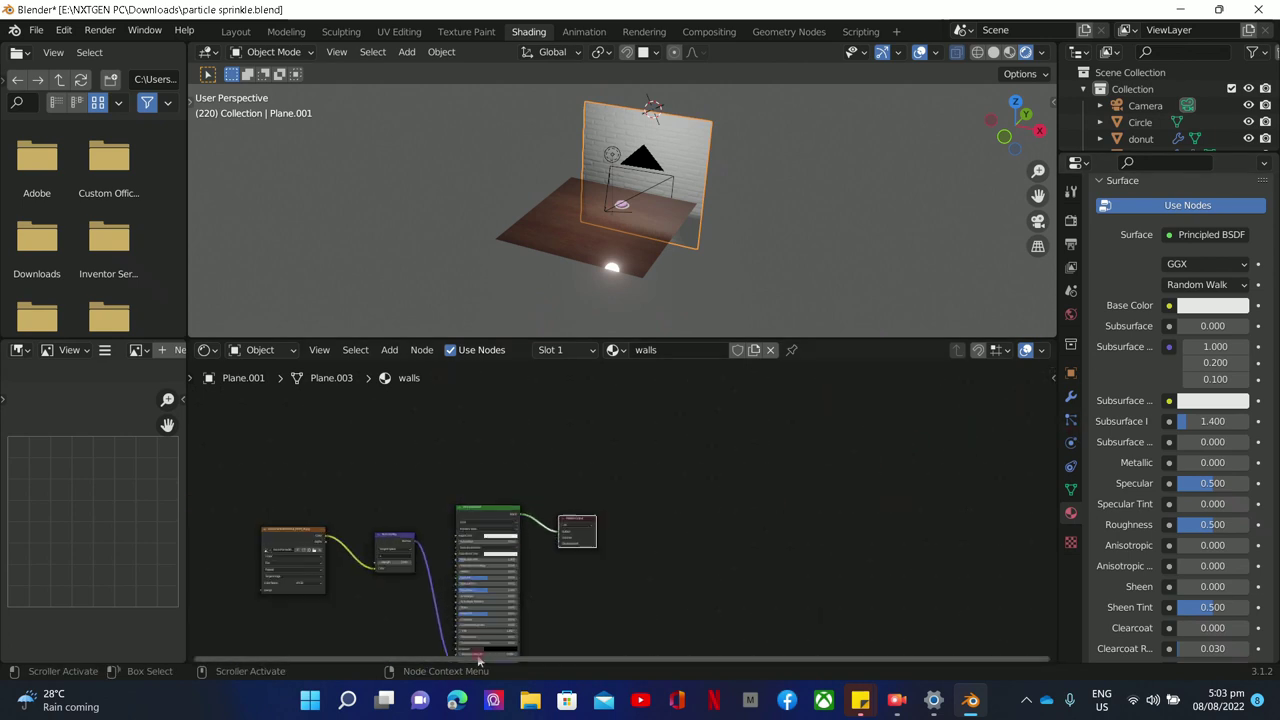
pyautogui.scroll(2, 370, 580)
pyautogui.moveTo(380, 550); pyautogui.dragTo(520, 380, button='middle')
pyautogui.scroll(2, 522, 375)
pyautogui.scroll(4, 522, 373)
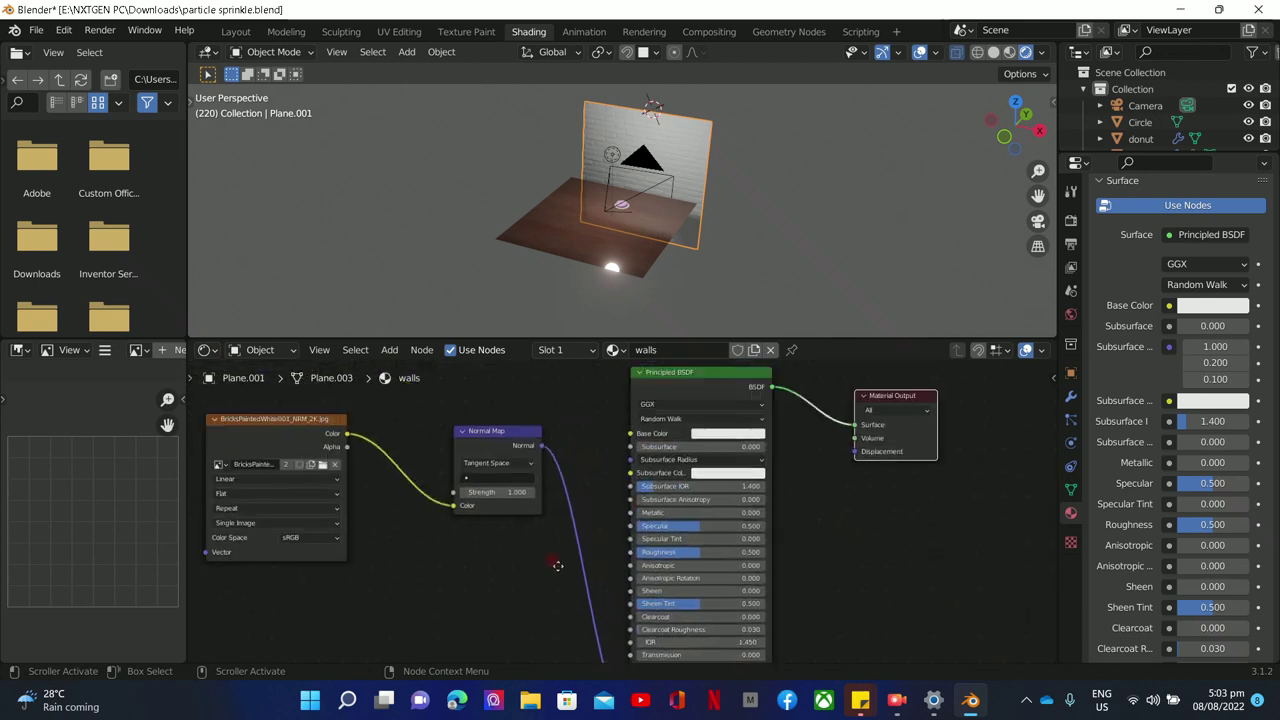
# Examine the BricksPaintedWhite001_NRM_2K.jpg texture node and its link to the Normal Map node, including the Normal Map's space options.
pyautogui.moveTo(476, 549); pyautogui.dragTo(518, 543, button='middle')
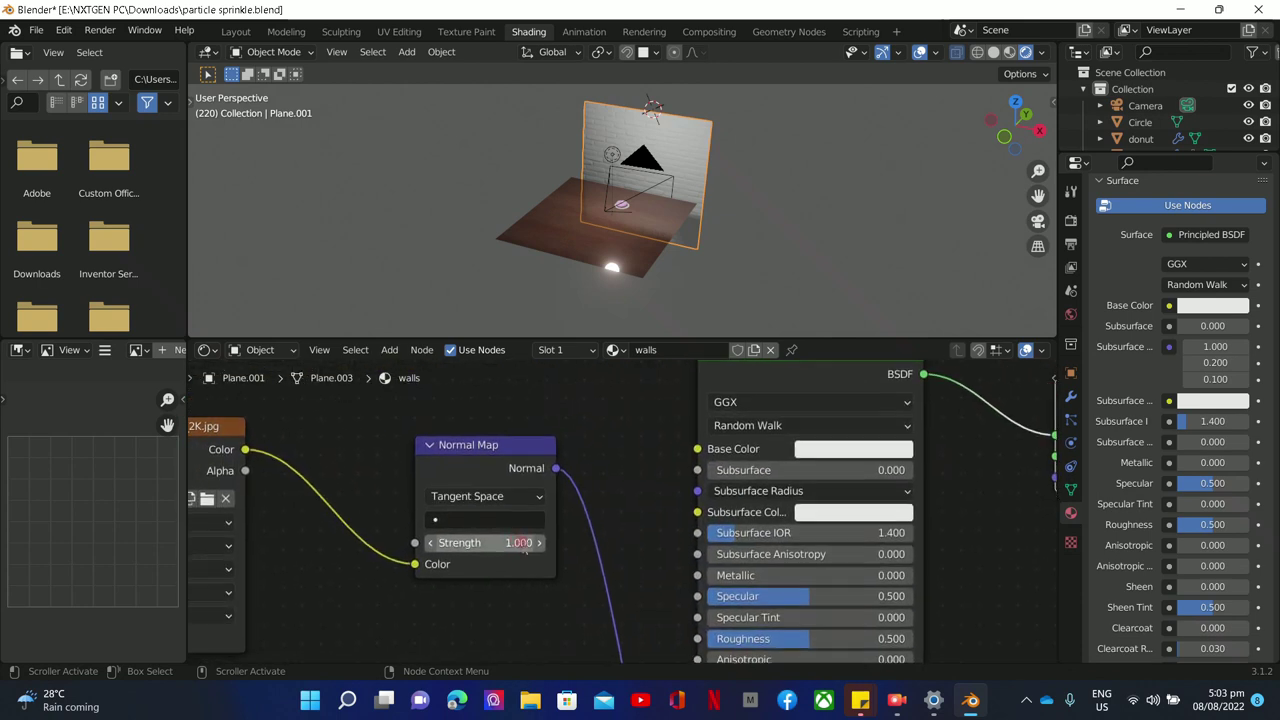
pyautogui.click(510, 497)
pyautogui.click(506, 494)
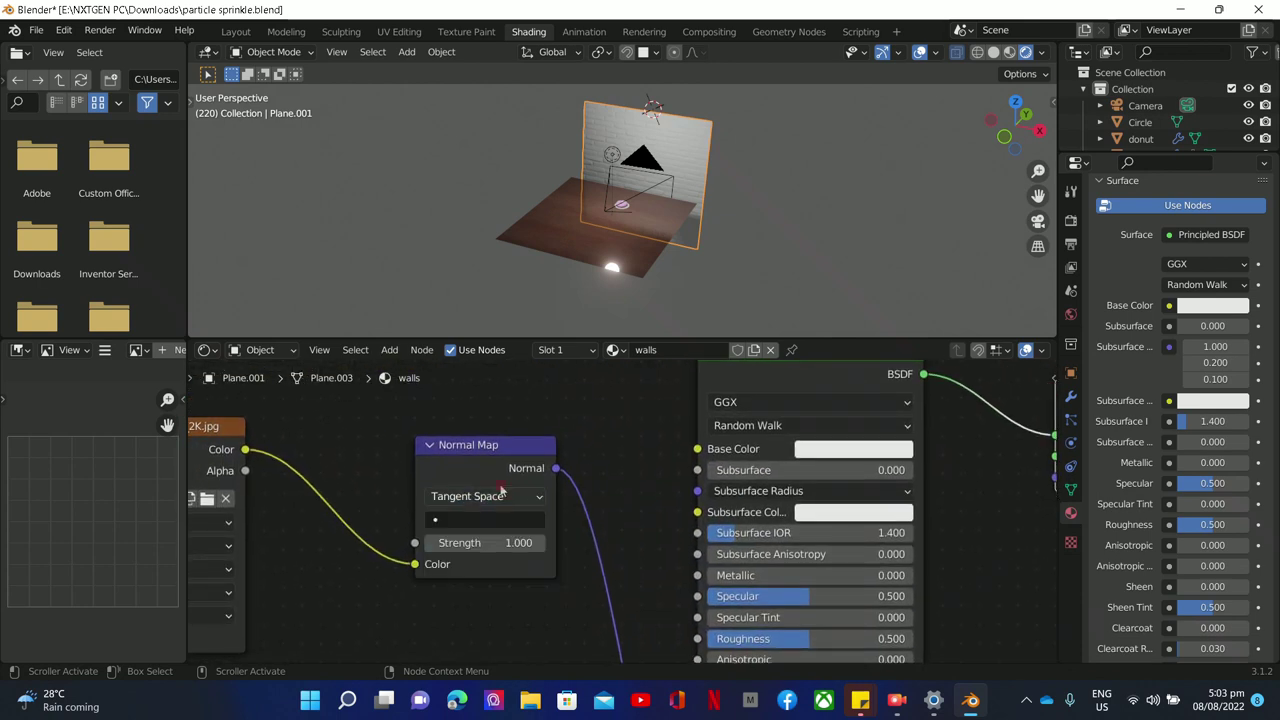
pyautogui.press('Home')
pyautogui.scroll(2, 493, 426)
pyautogui.moveTo(380, 450); pyautogui.dragTo(569, 457, button='middle')
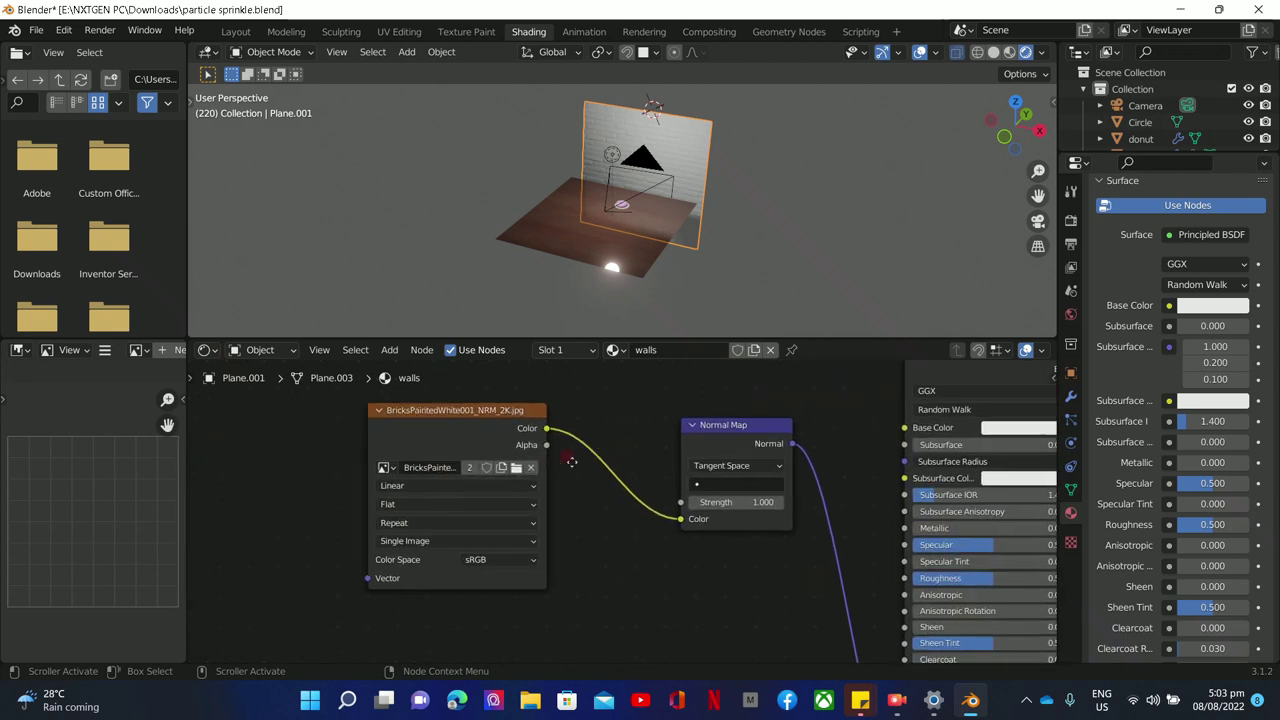
pyautogui.scroll(1, 569, 461)
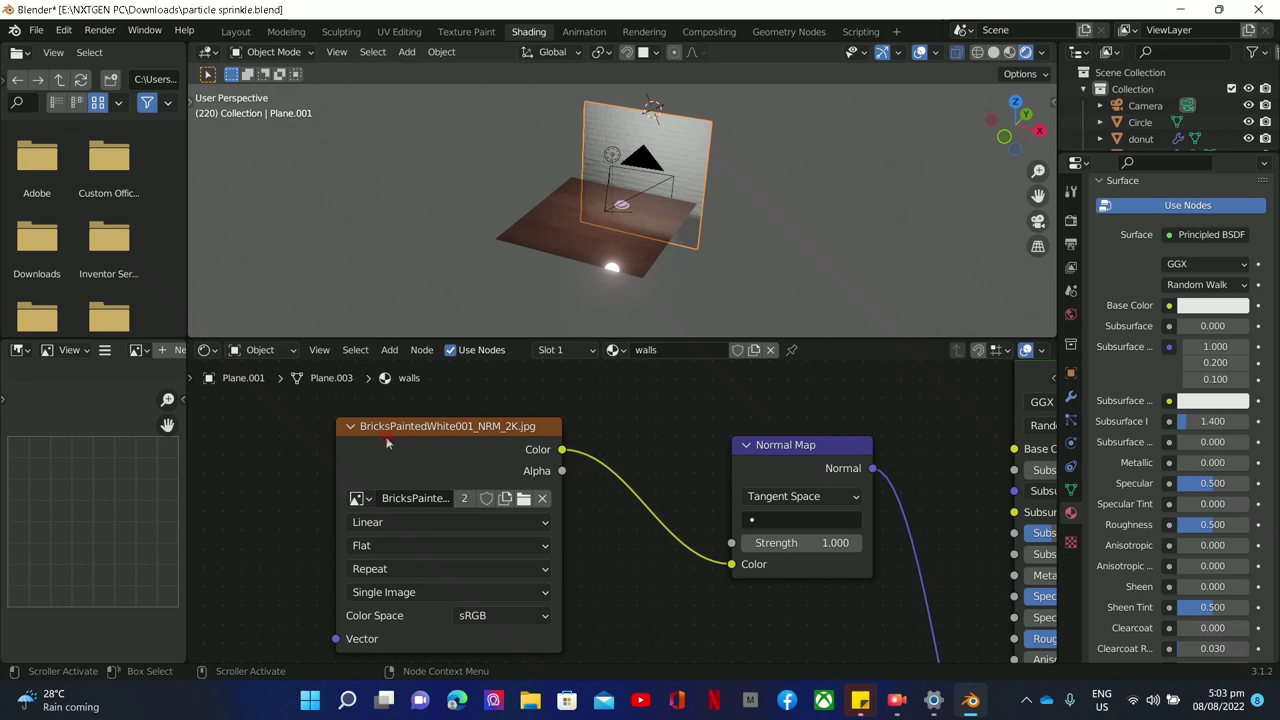
pyautogui.scroll(-1, 445, 407)
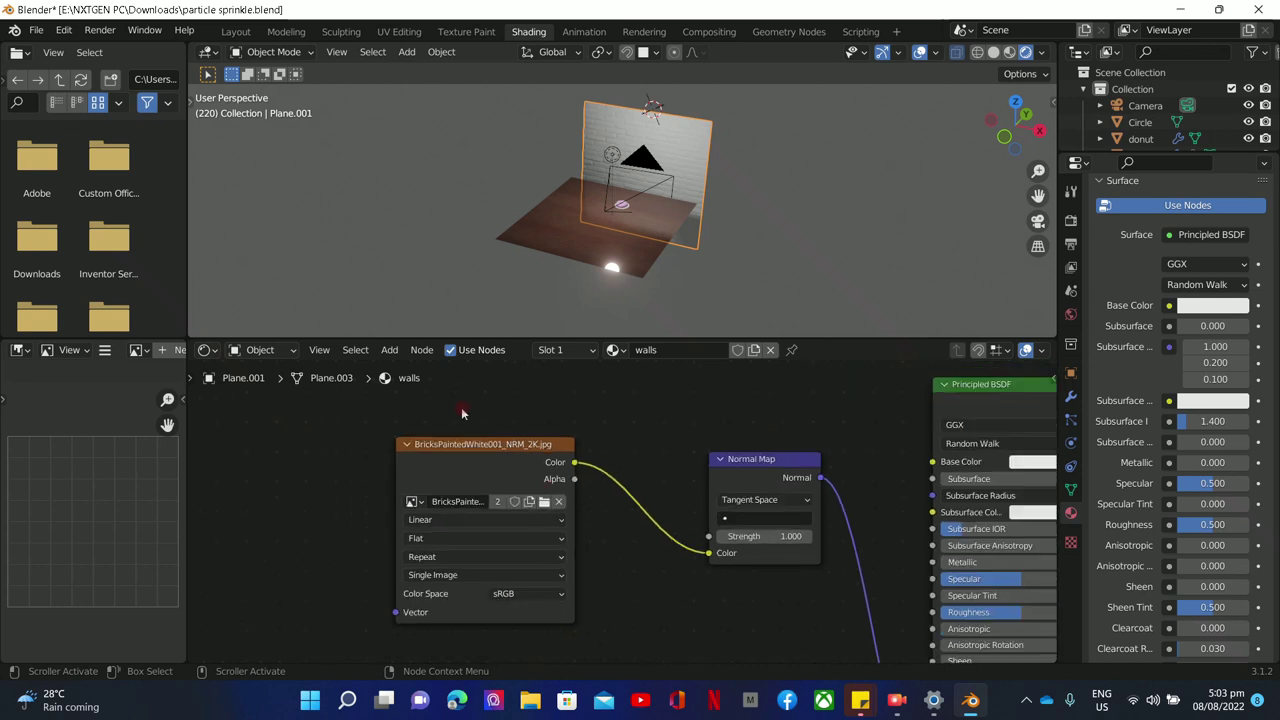
pyautogui.scroll(1, 772, 507)
pyautogui.moveTo(772, 507); pyautogui.dragTo(633, 449, button='middle')
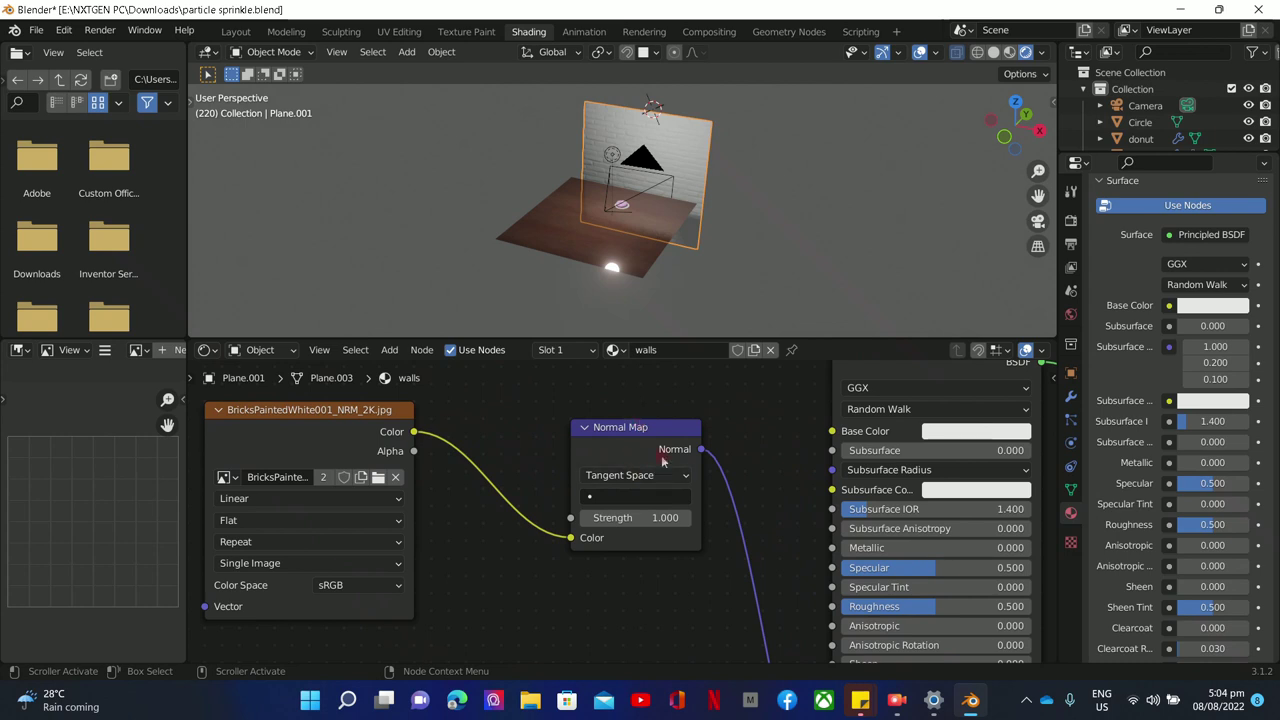
pyautogui.moveTo(652, 567)
pyautogui.mouseDown(button='middle')
pyautogui.moveTo(648, 613)
pyautogui.moveTo(682, 600)
pyautogui.moveTo(662, 588)
pyautogui.mouseUp(button='middle')
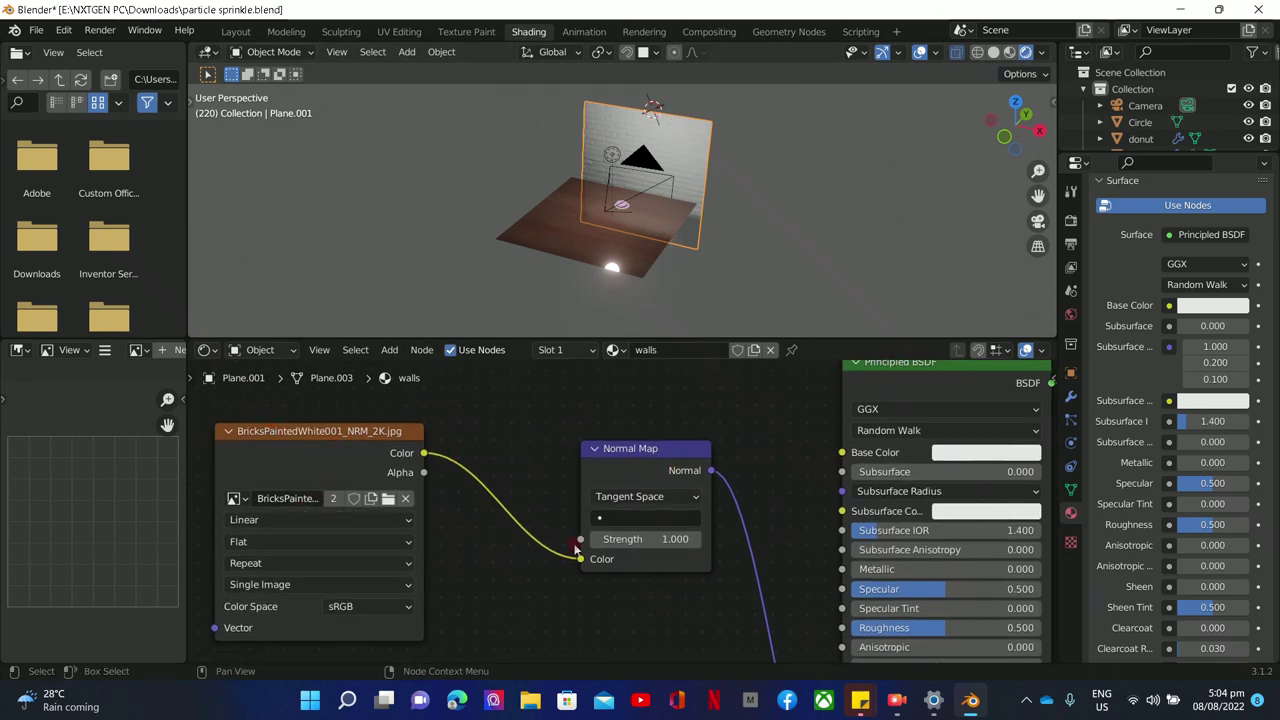
pyautogui.moveTo(576, 548); pyautogui.dragTo(554, 516, button='middle')
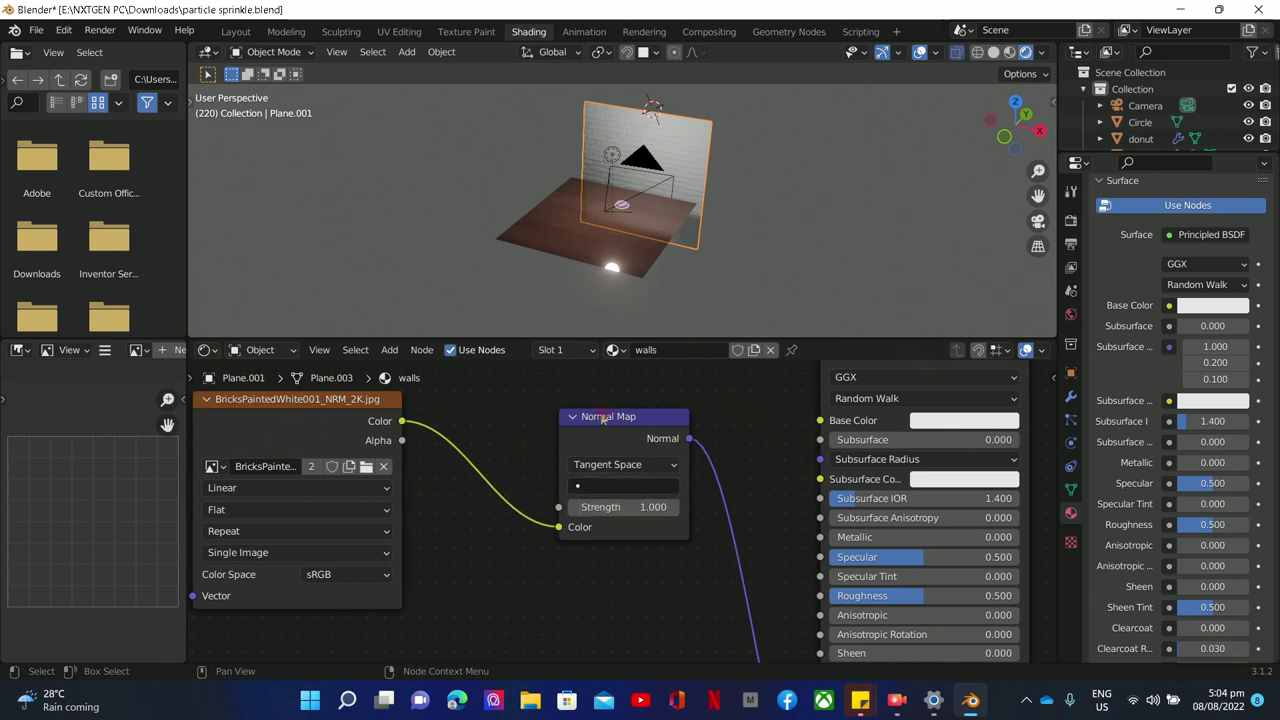
pyautogui.click(670, 464)
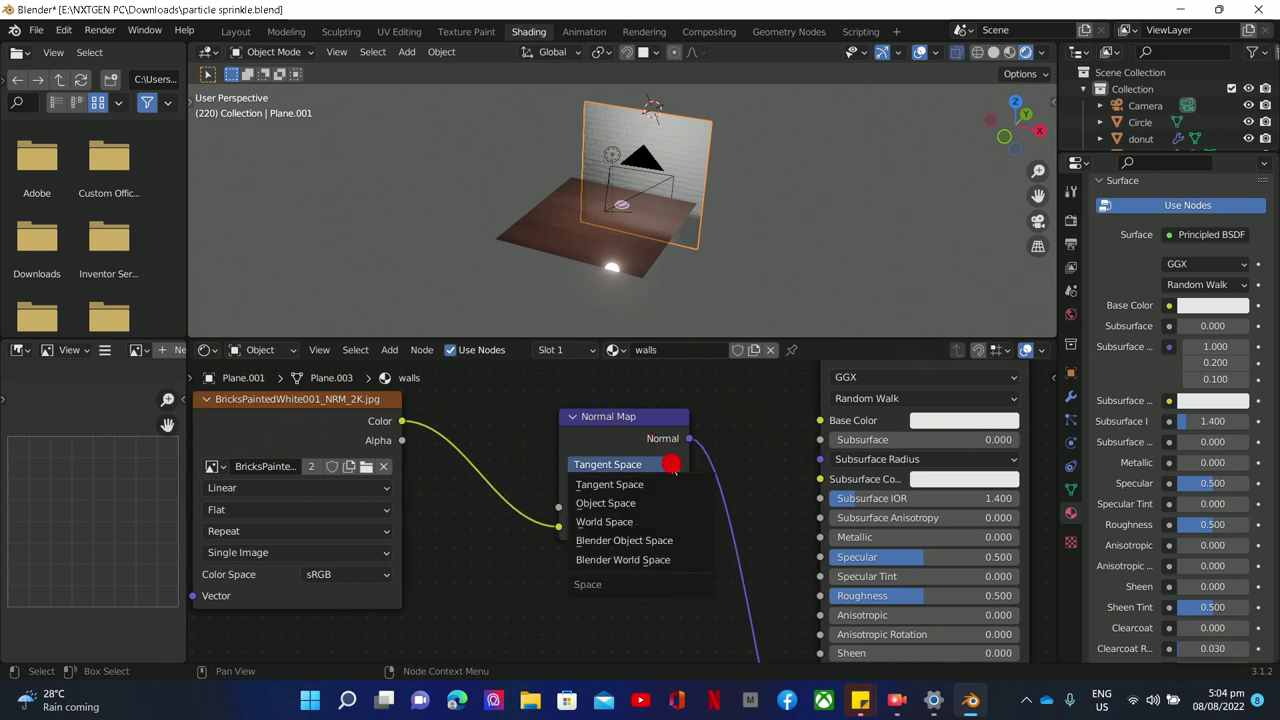
pyautogui.click(670, 464)
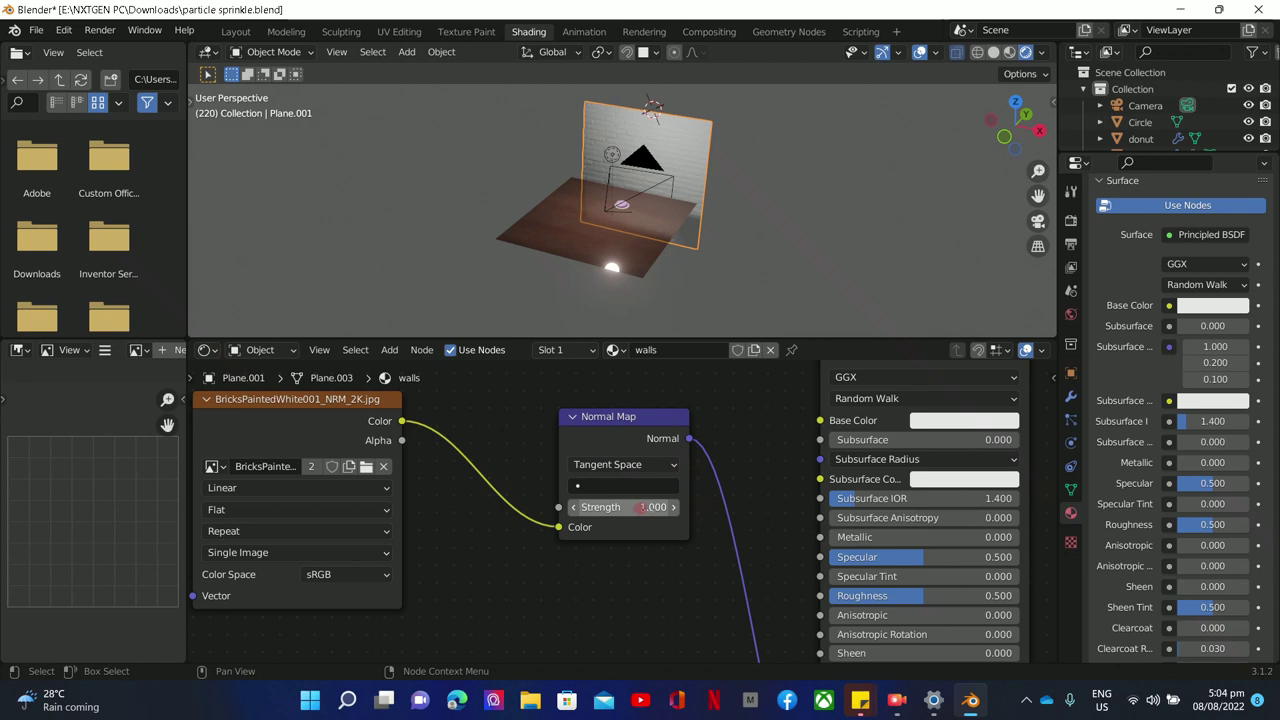
# Set the Normal Map node's strength to 1.300 in the walls material and inspect the brick wall.
pyautogui.click(645, 507)
pyautogui.click(683, 516)
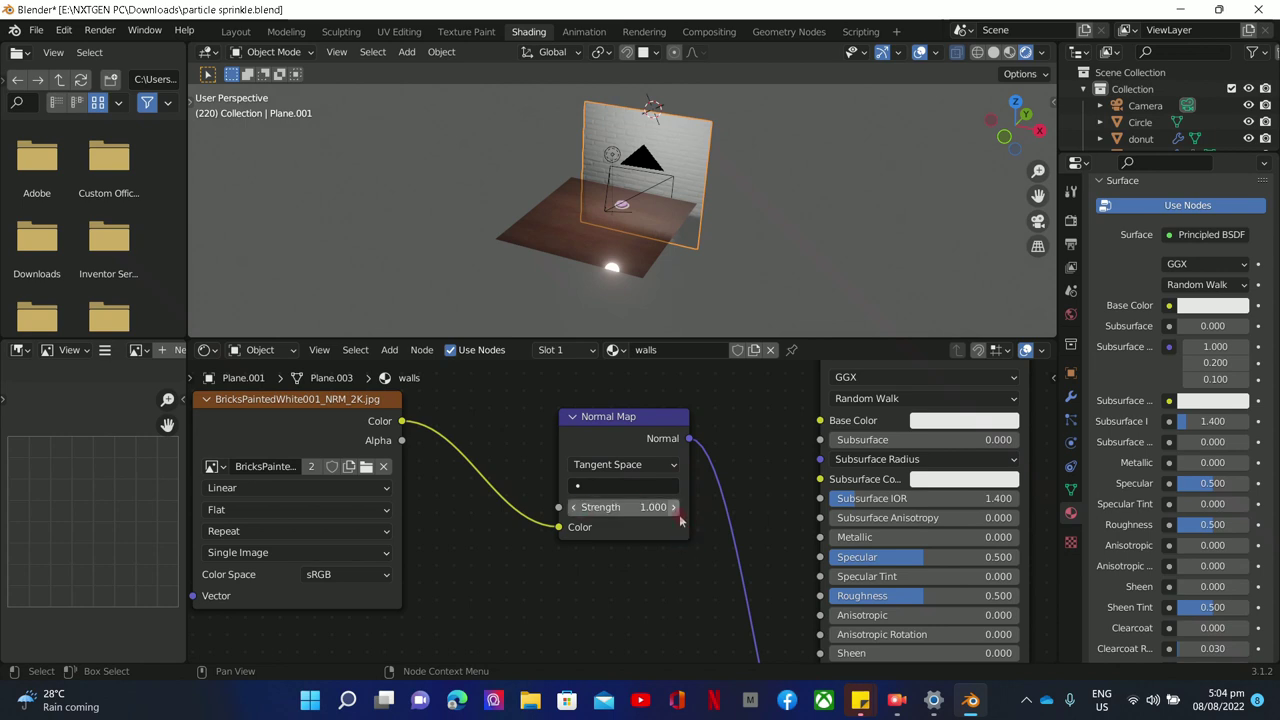
pyautogui.click(675, 507)
pyautogui.click(675, 507)
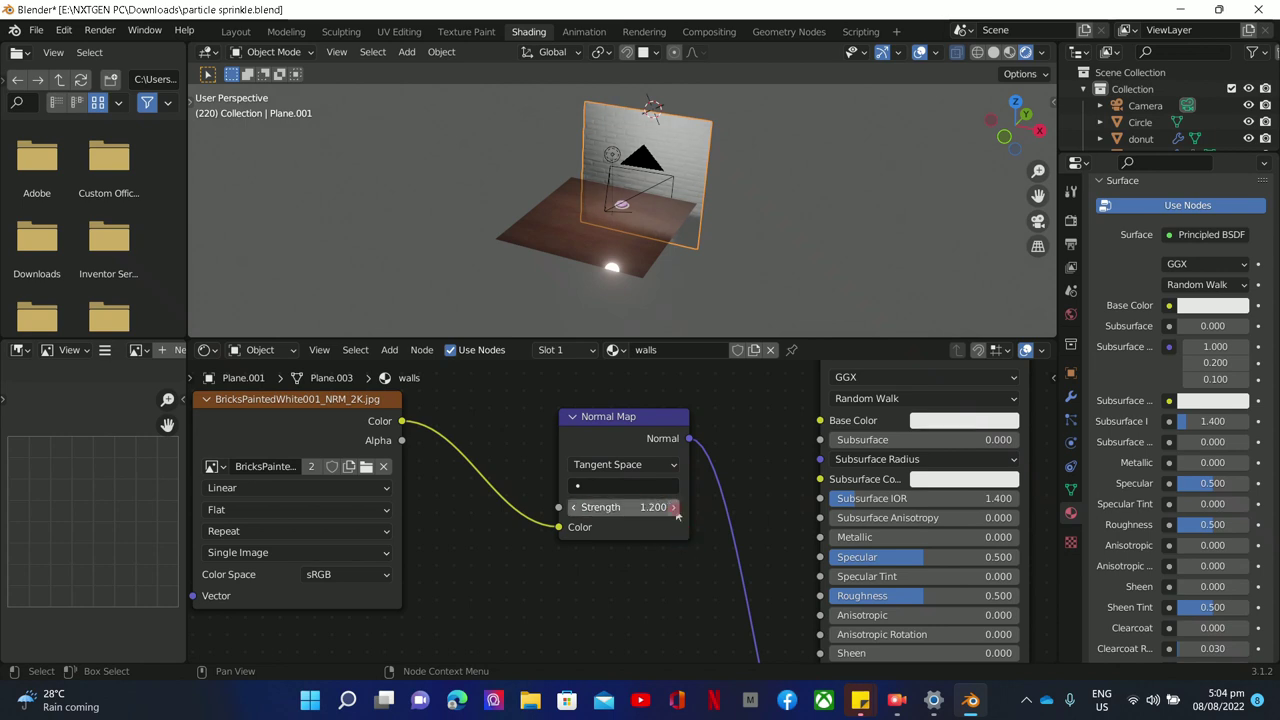
pyautogui.click(675, 507)
pyautogui.moveTo(625, 228); pyautogui.dragTo(651, 222, button='middle')
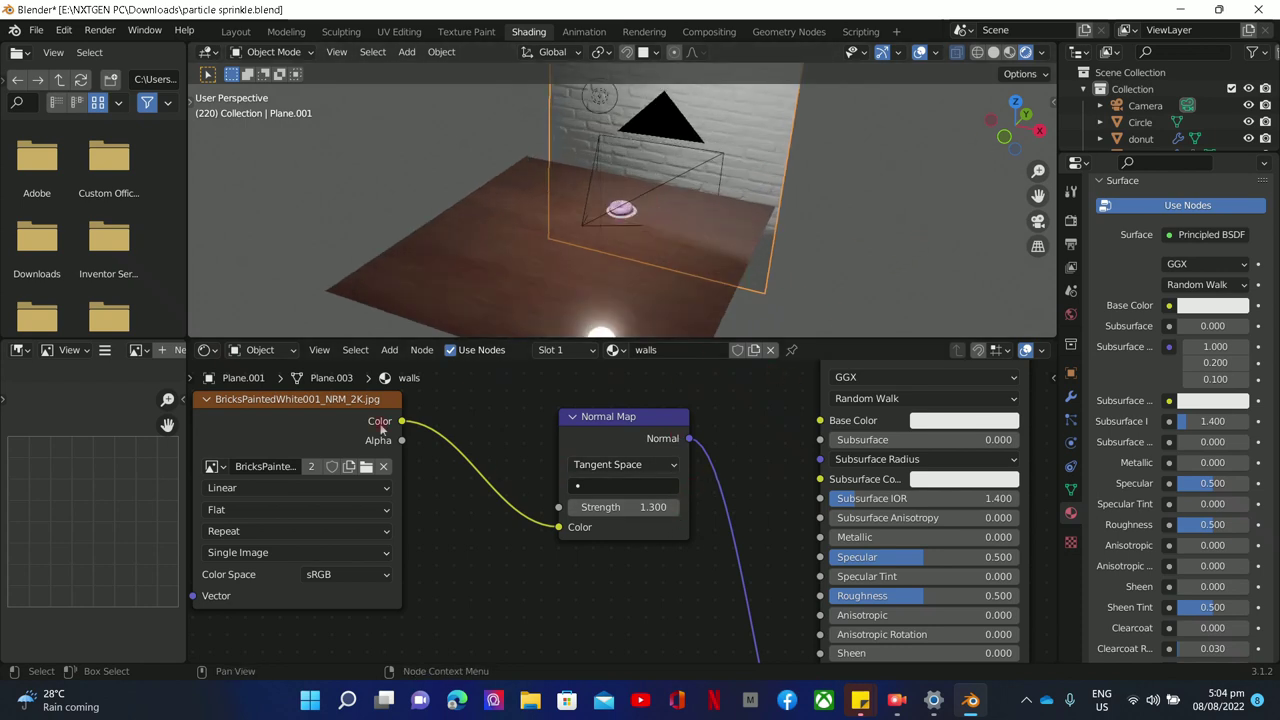
# Review the walls material's node chain from the brick image texture through Normal Map and Principled BSDF to Material Output.
pyautogui.scroll(-2, 562, 520)
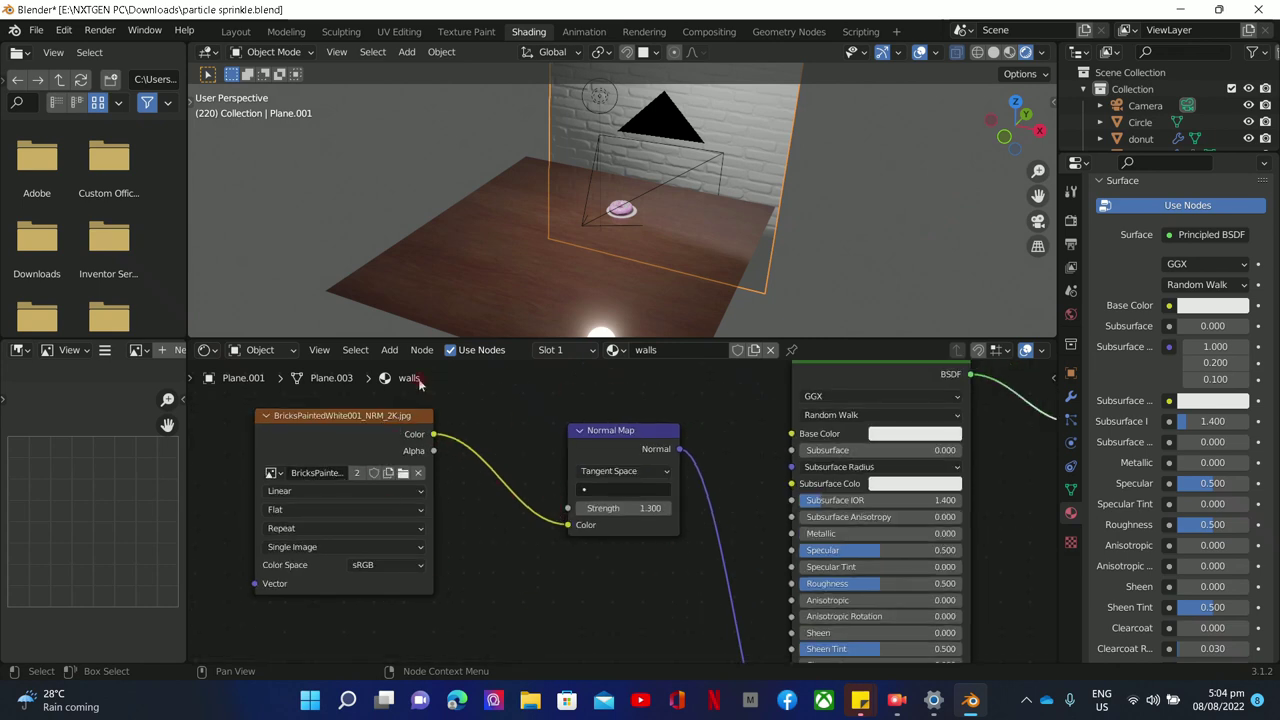
pyautogui.scroll(-1, 473, 486)
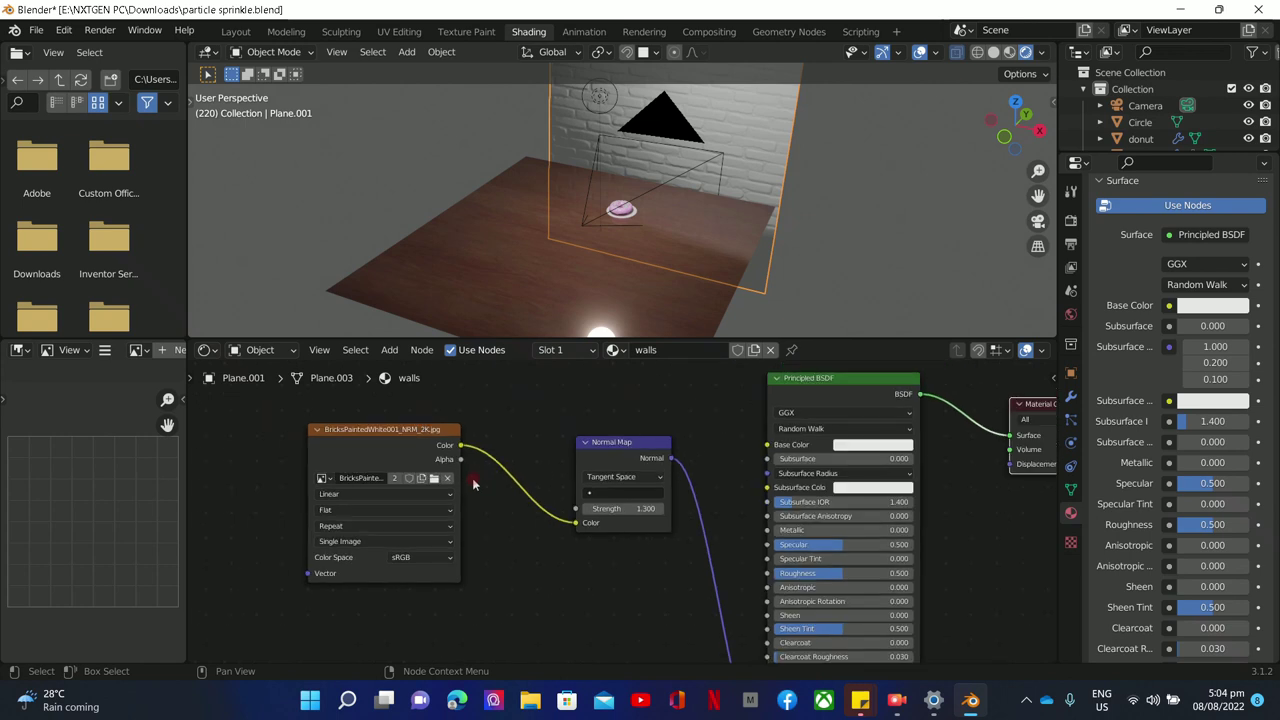
pyautogui.scroll(-1, 473, 486)
pyautogui.scroll(-3, 400, 300)
pyautogui.scroll(1, 621, 515)
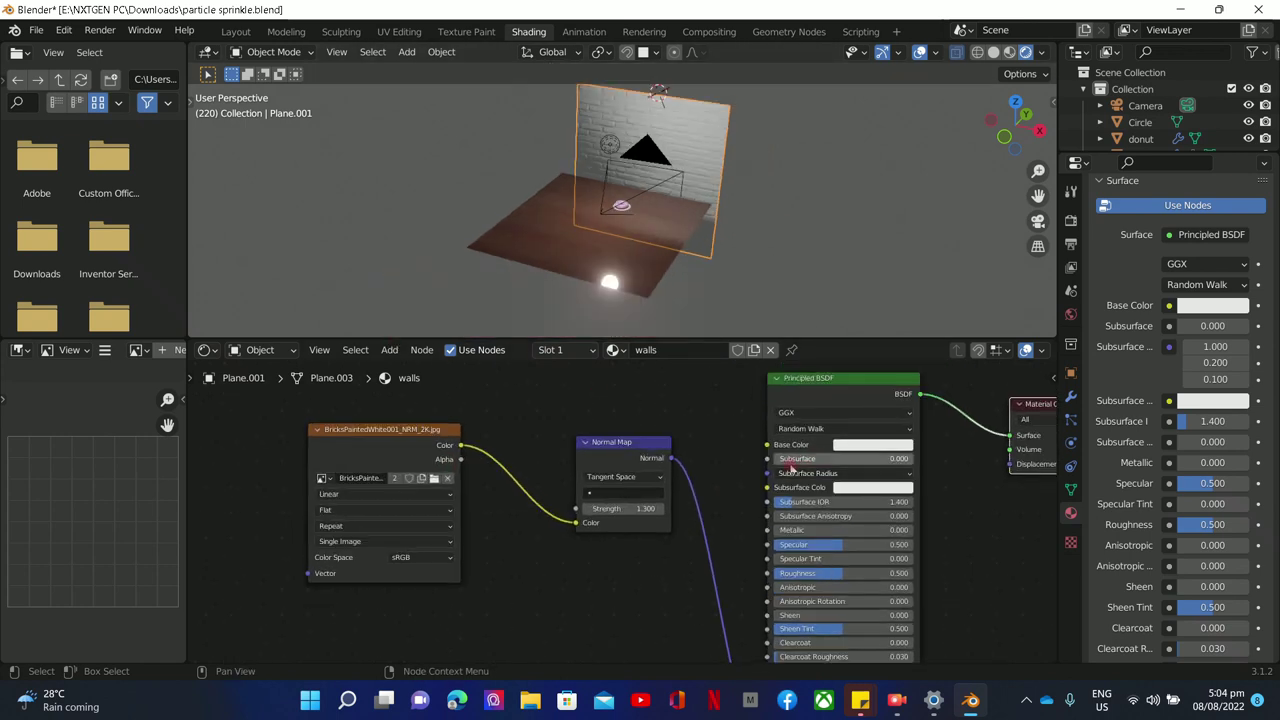
pyautogui.scroll(-3, 695, 152)
pyautogui.scroll(2, 850, 480)
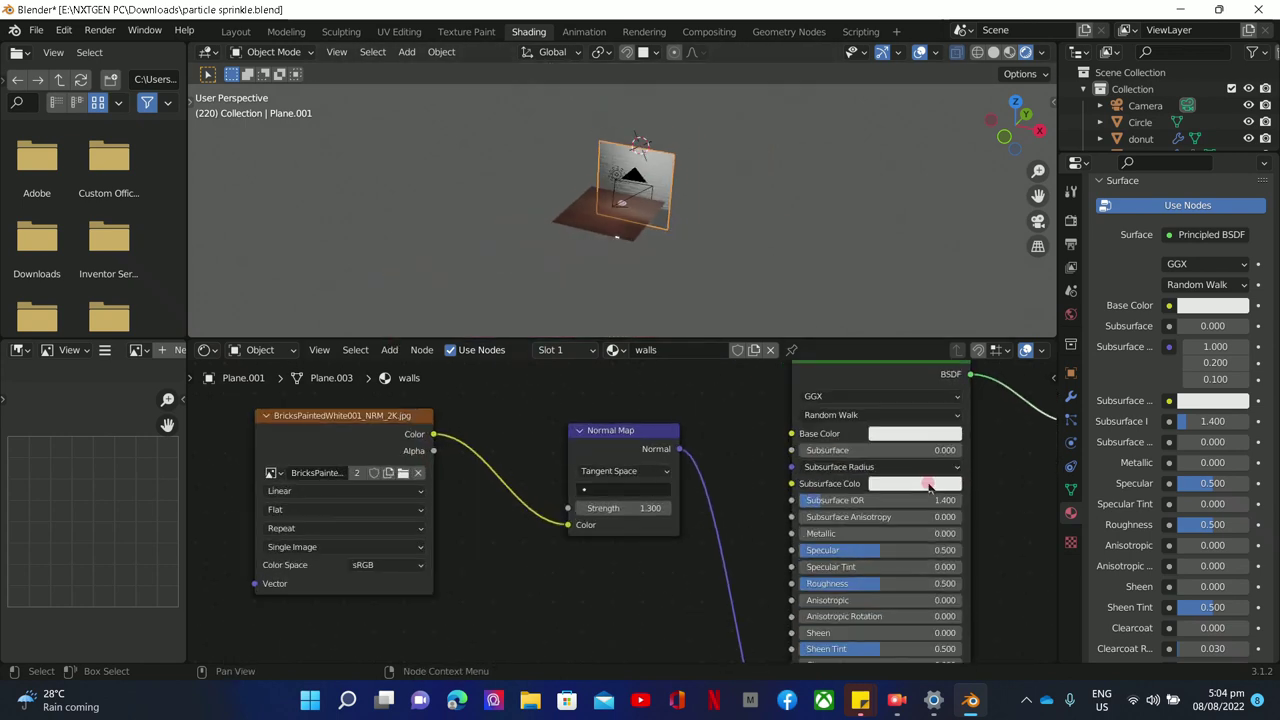
pyautogui.moveTo(821, 521); pyautogui.dragTo(924, 505, button='middle')
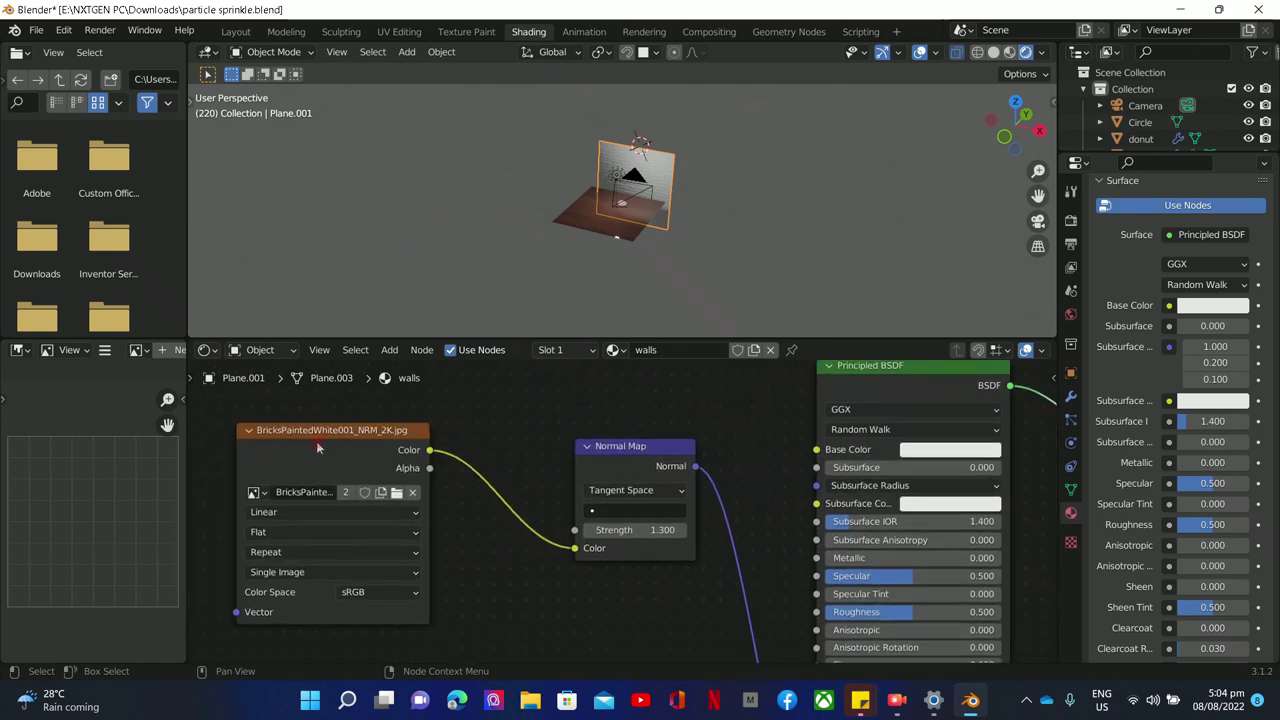
pyautogui.moveTo(590, 535); pyautogui.dragTo(502, 622, button='middle')
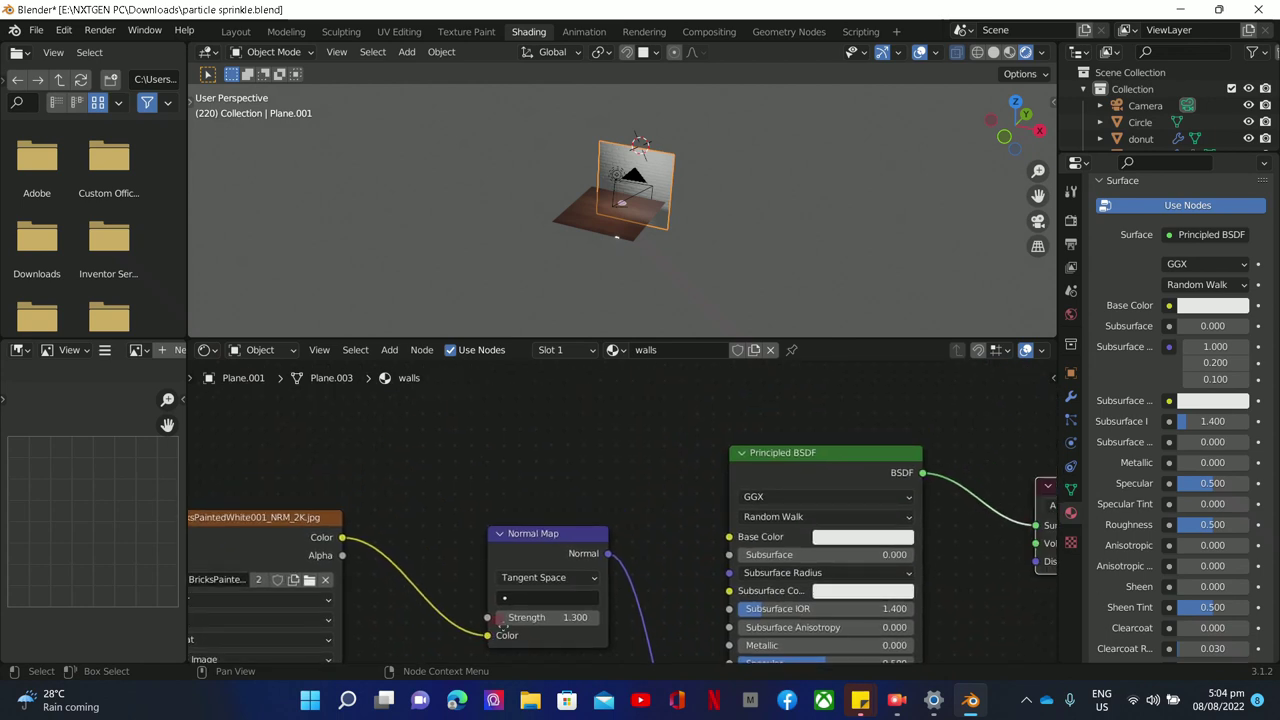
pyautogui.moveTo(502, 622); pyautogui.dragTo(493, 541, button='middle')
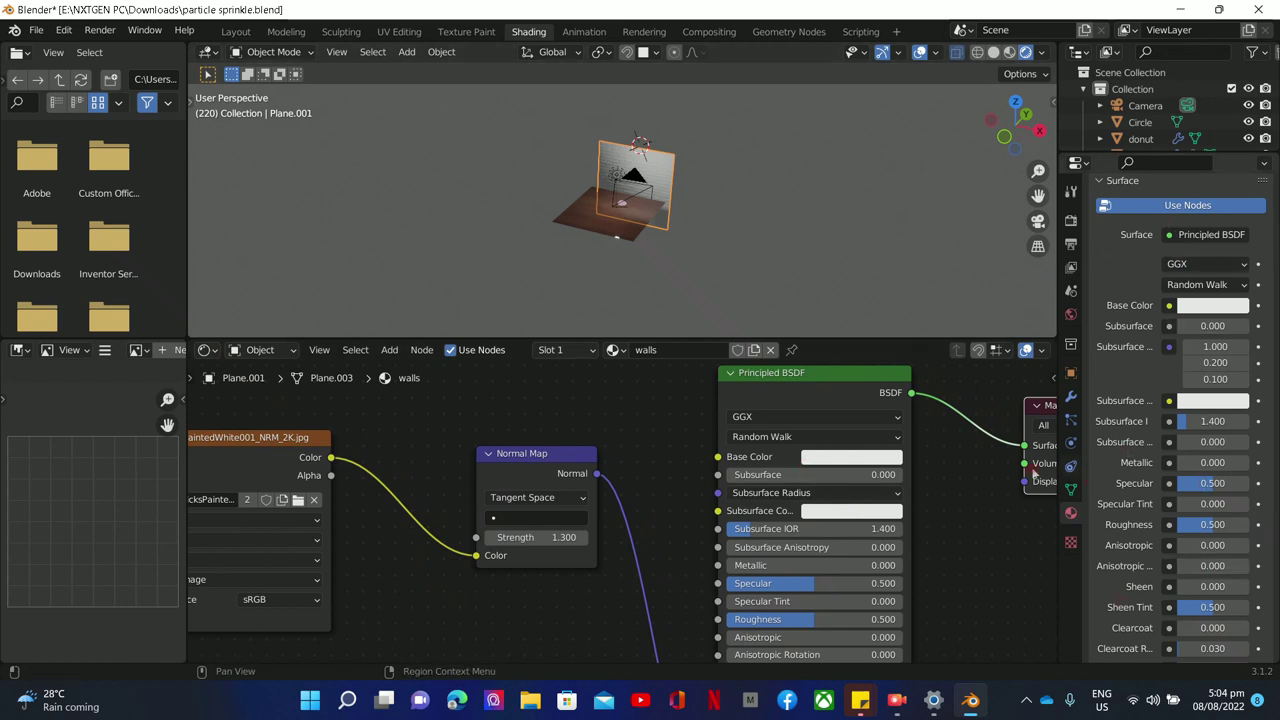
# Look over the walls material's Preview and Surface settings, leaving both sections collapsed.
pyautogui.scroll(1, 655, 443)
pyautogui.scroll(4, 637, 247)
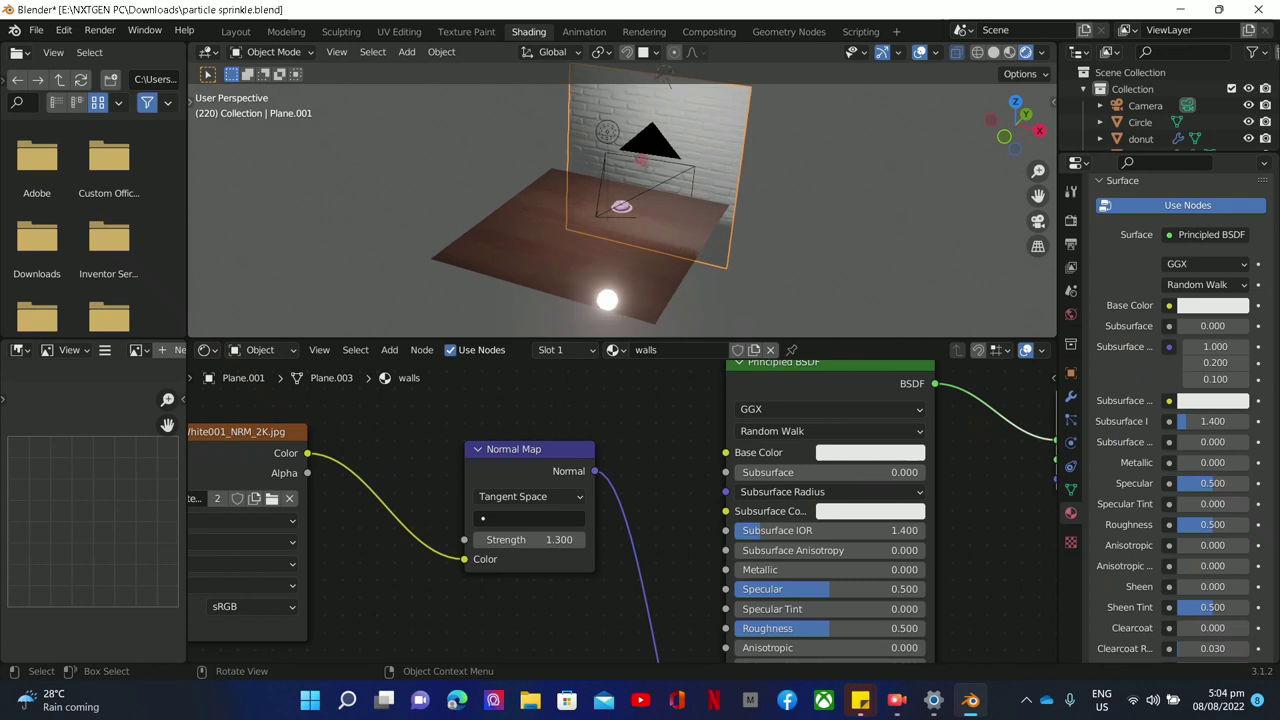
pyautogui.moveTo(610, 250); pyautogui.dragTo(637, 247, button='middle')
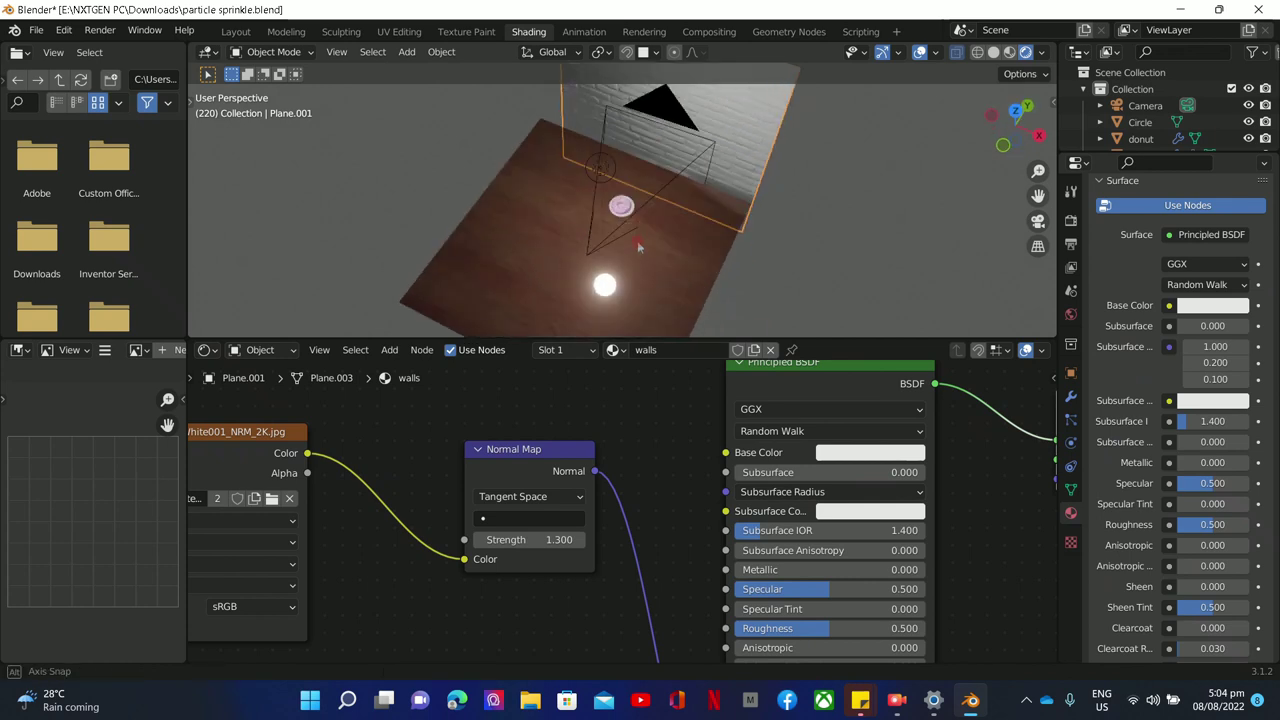
pyautogui.click(1071, 513)
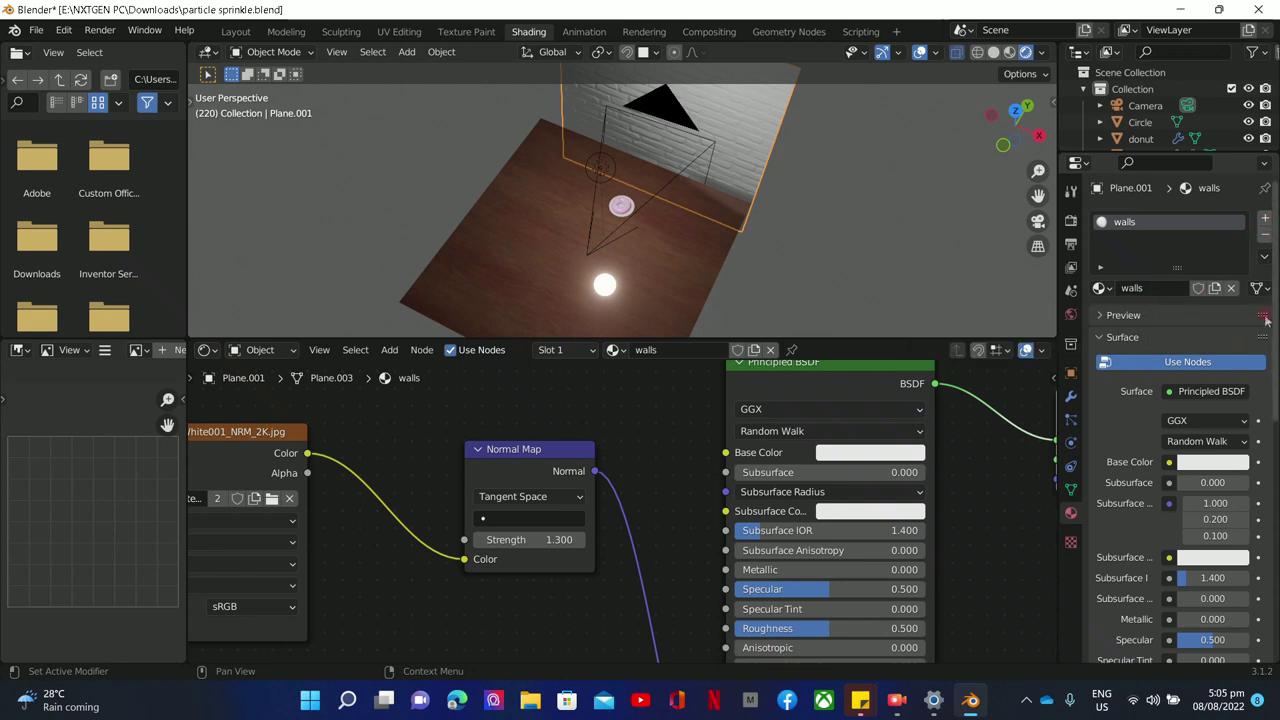
pyautogui.click(1101, 315)
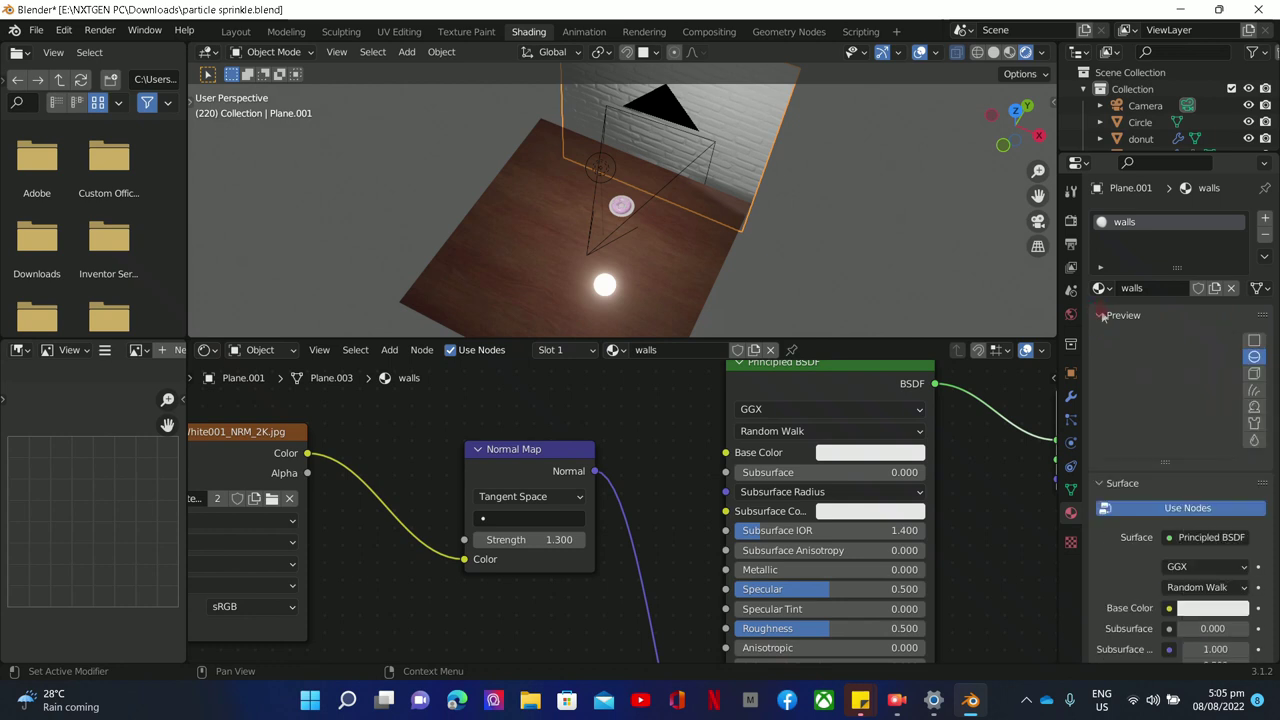
pyautogui.click(1103, 315)
pyautogui.click(1105, 339)
pyautogui.click(1103, 339)
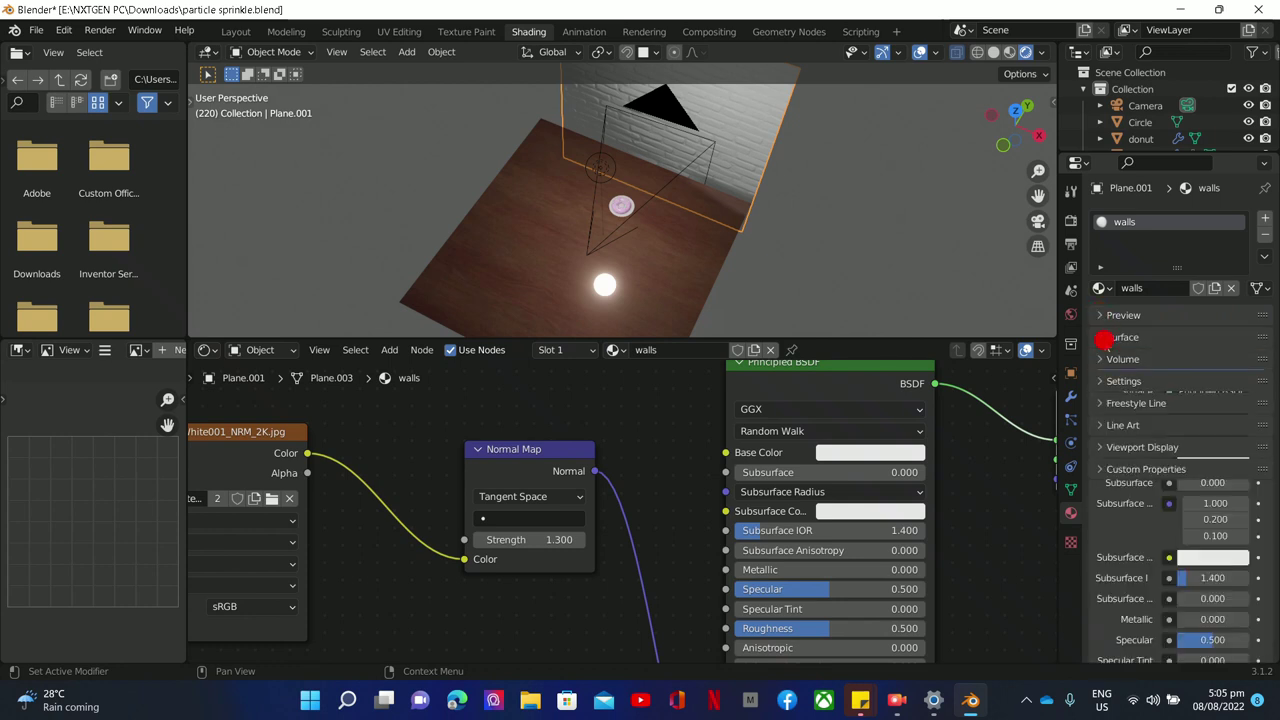
pyautogui.click(1100, 337)
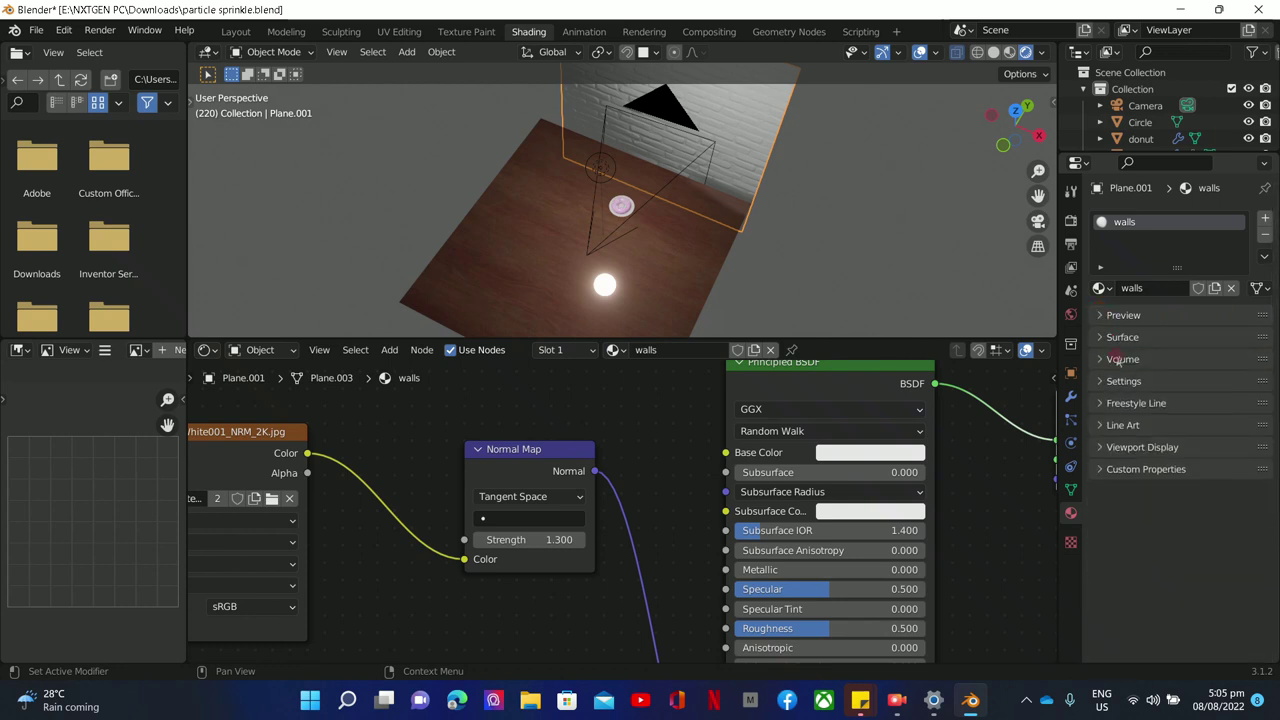
# Examine the walls material's Volume, Settings, Line Art, Viewport Display and Custom Properties sections, collapsing each one again.
pyautogui.click(1107, 359)
pyautogui.click(1107, 359)
pyautogui.click(1107, 381)
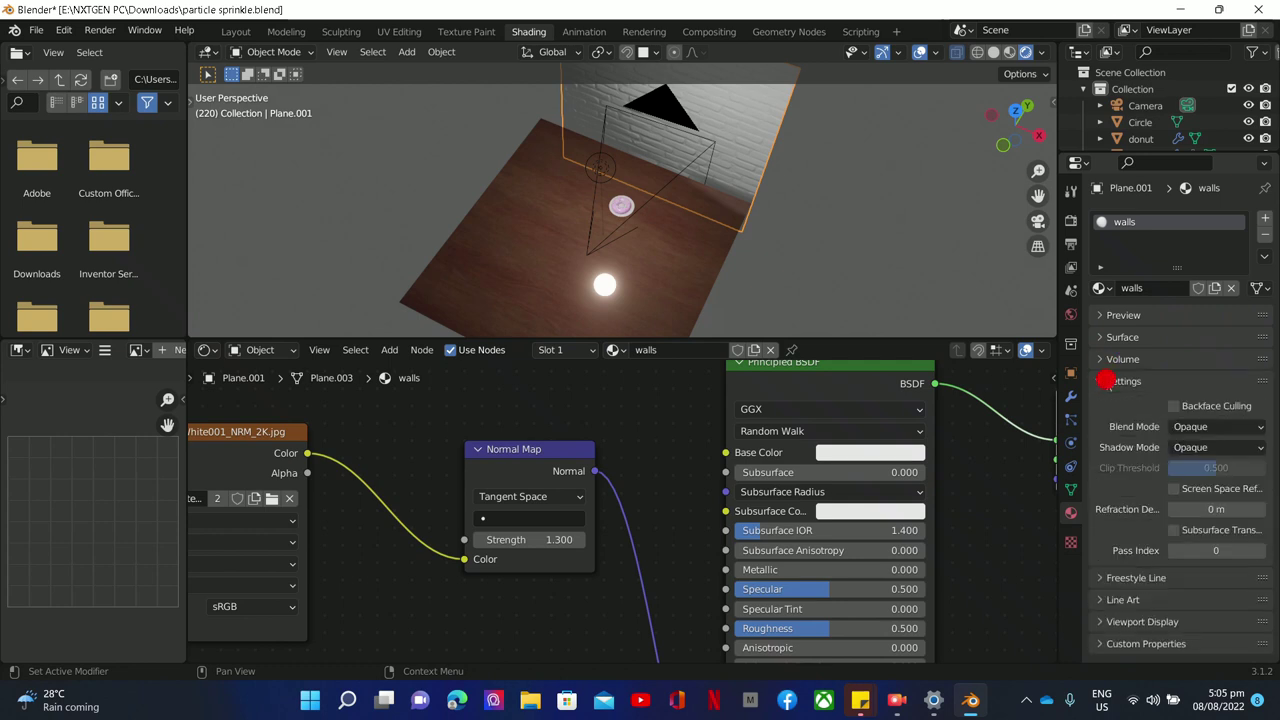
pyautogui.click(1105, 381)
pyautogui.click(1102, 424)
pyautogui.click(1102, 424)
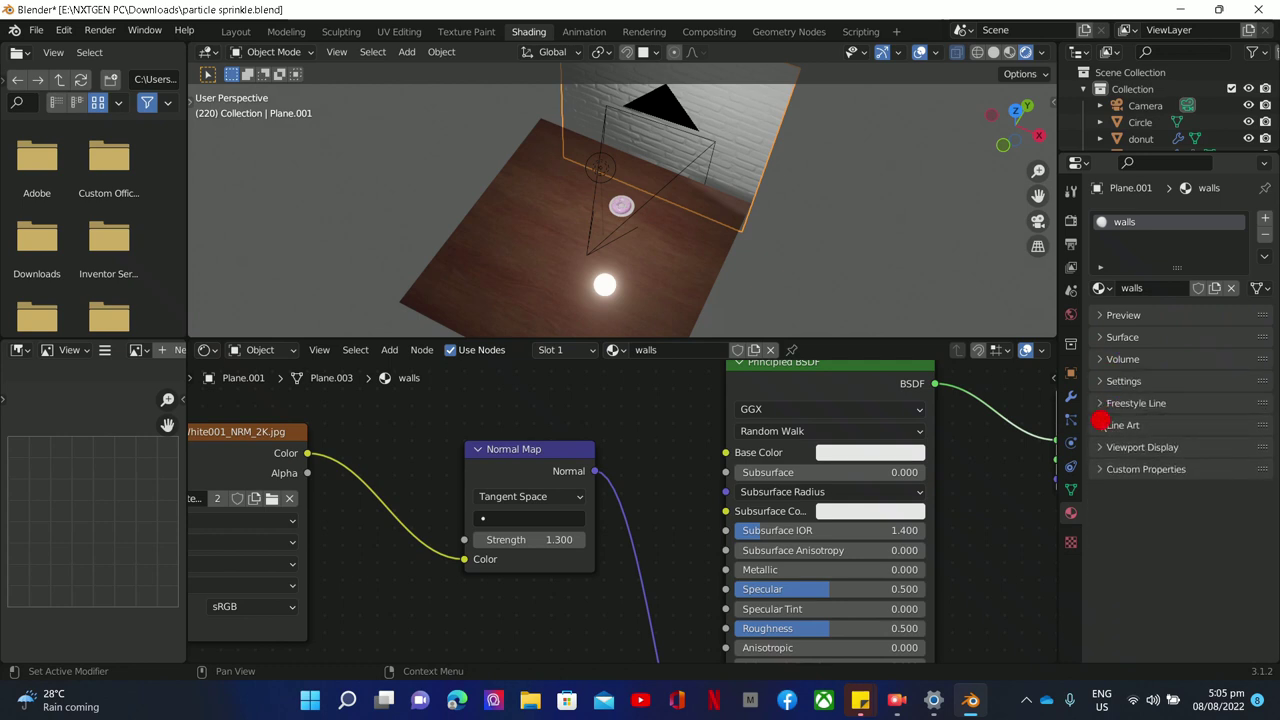
pyautogui.click(1101, 425)
pyautogui.click(1100, 425)
pyautogui.click(1101, 447)
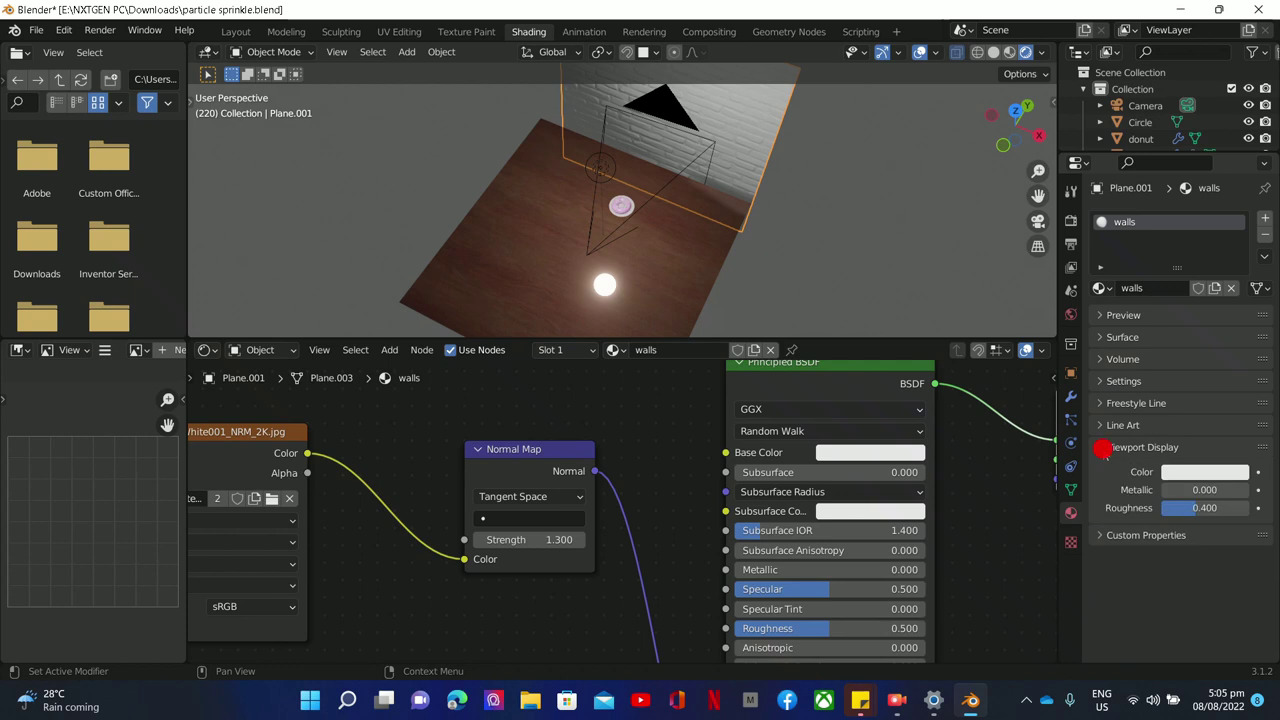
pyautogui.click(1101, 447)
pyautogui.click(1102, 468)
pyautogui.click(1102, 468)
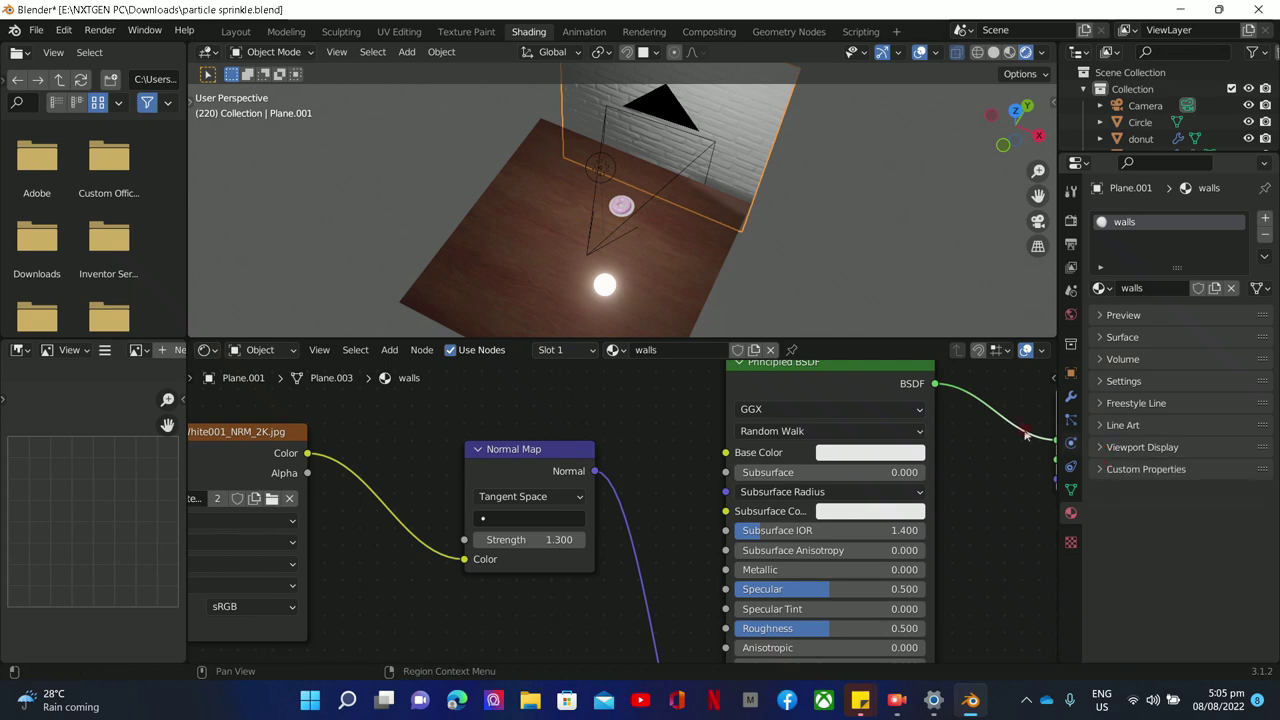
# Examine the images available for the BricksPaintedWhite001_NRM_2K.jpg texture node without changing the selection.
pyautogui.scroll(2, 613, 484)
pyautogui.scroll(-2, 632, 494)
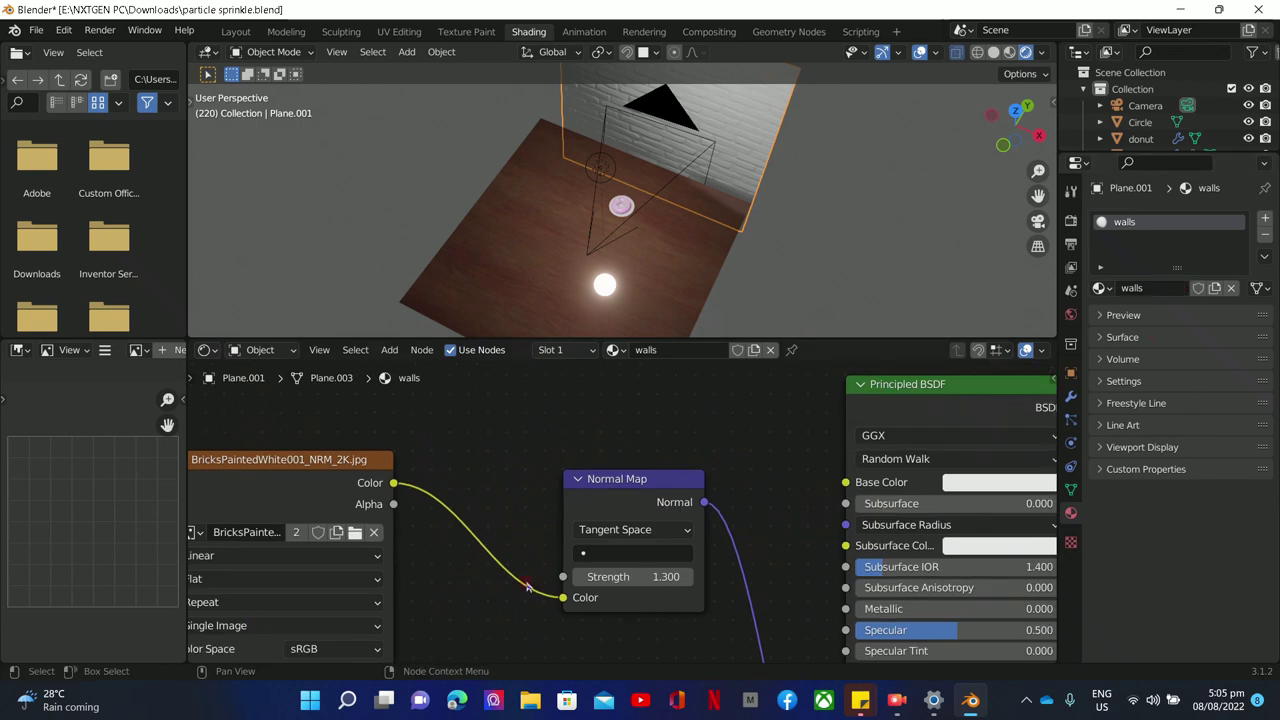
pyautogui.scroll(-1, 350, 486)
pyautogui.moveTo(350, 486); pyautogui.dragTo(400, 420, button='middle')
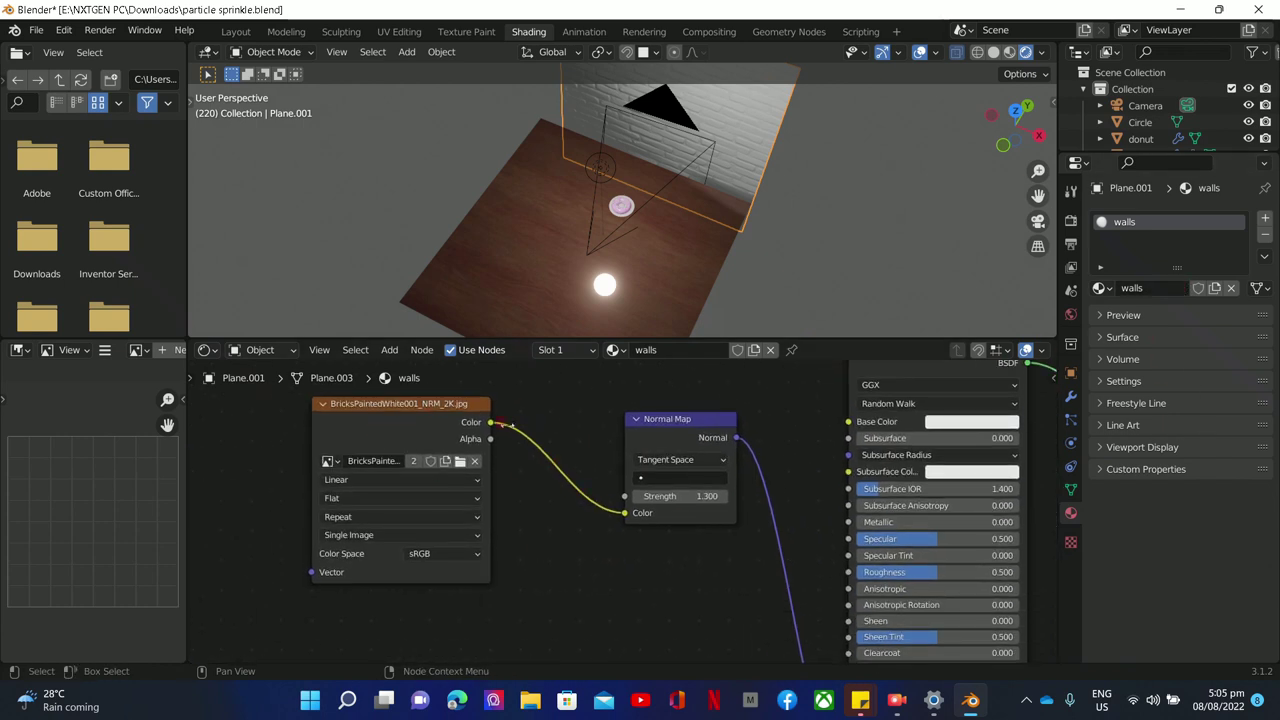
pyautogui.scroll(1, 372, 476)
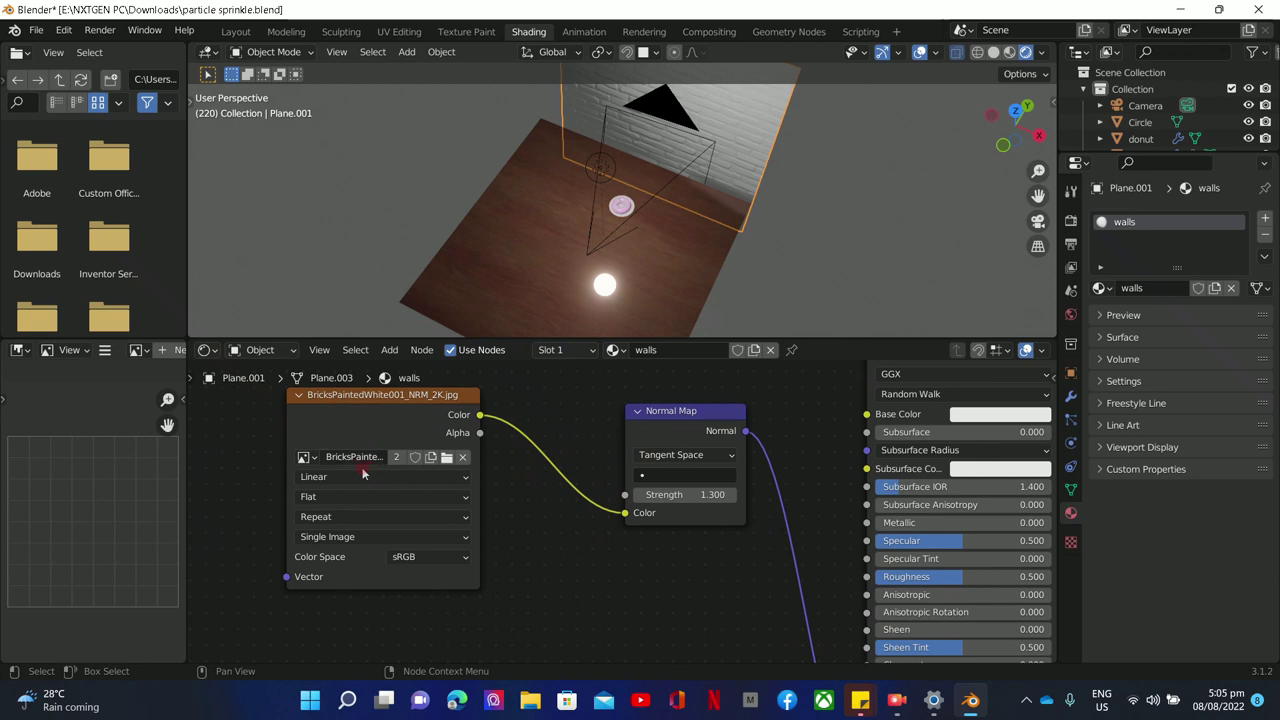
pyautogui.click(305, 456)
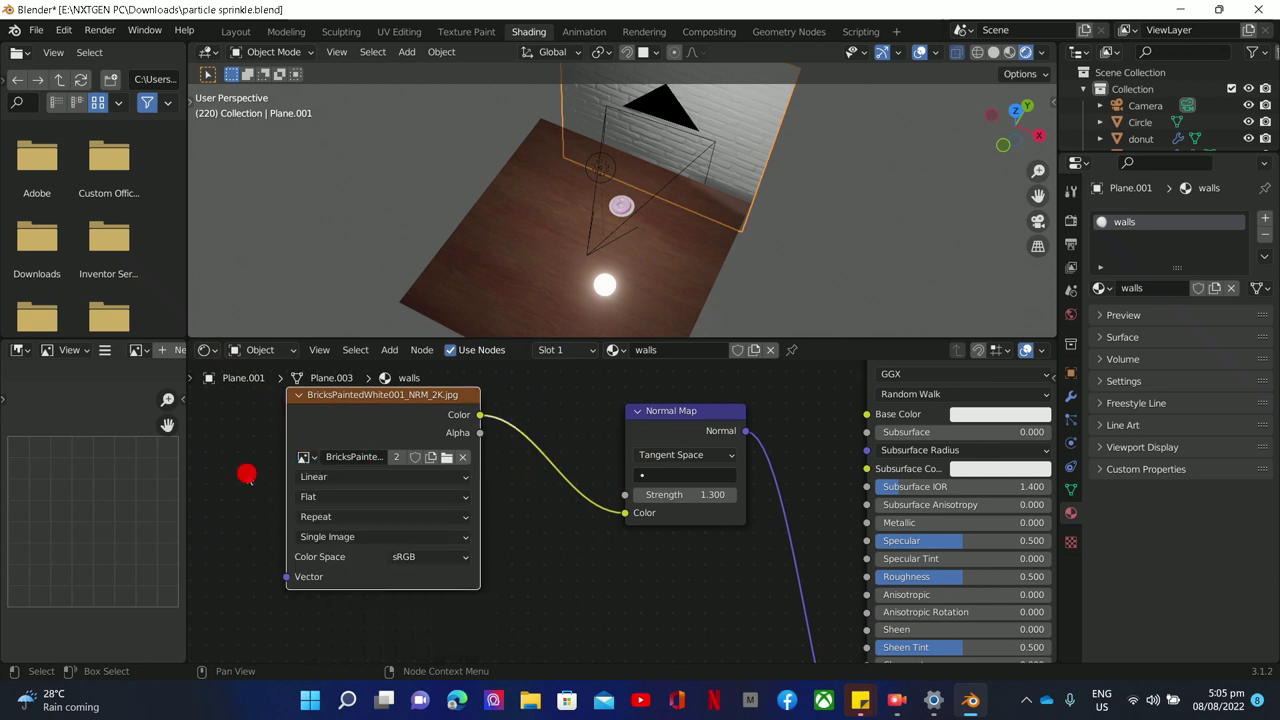
pyautogui.click(306, 456)
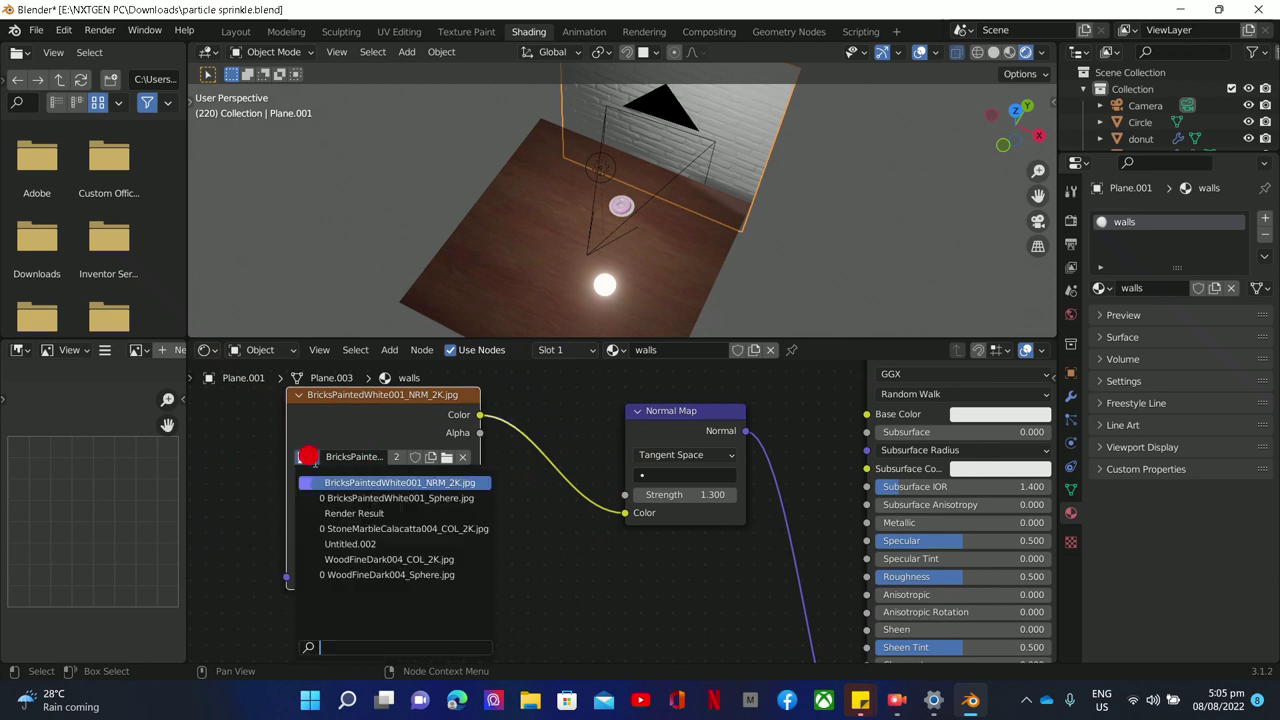
pyautogui.click(239, 461)
pyautogui.scroll(-3, 477, 585)
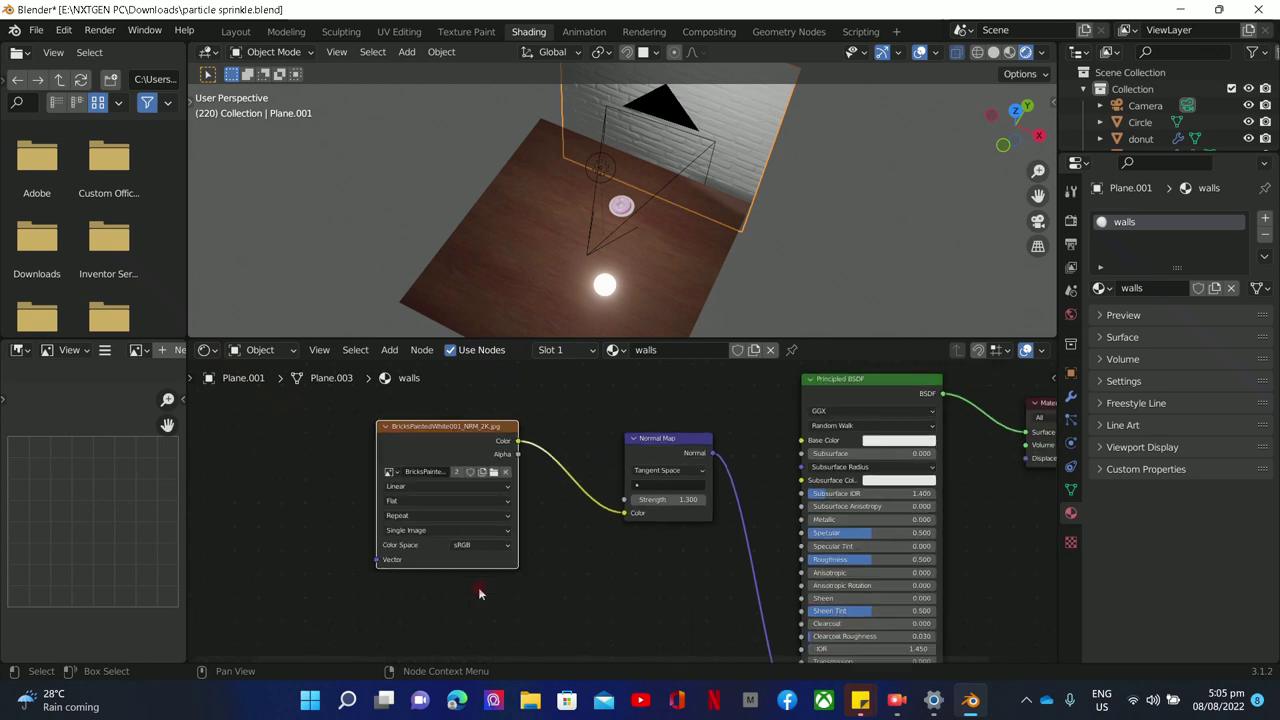
# Inspect the donut on its plate from the front against the brick wall and wooden table.
pyautogui.moveTo(600, 220); pyautogui.dragTo(642, 224, button='middle')
pyautogui.scroll(6, 697, 258)
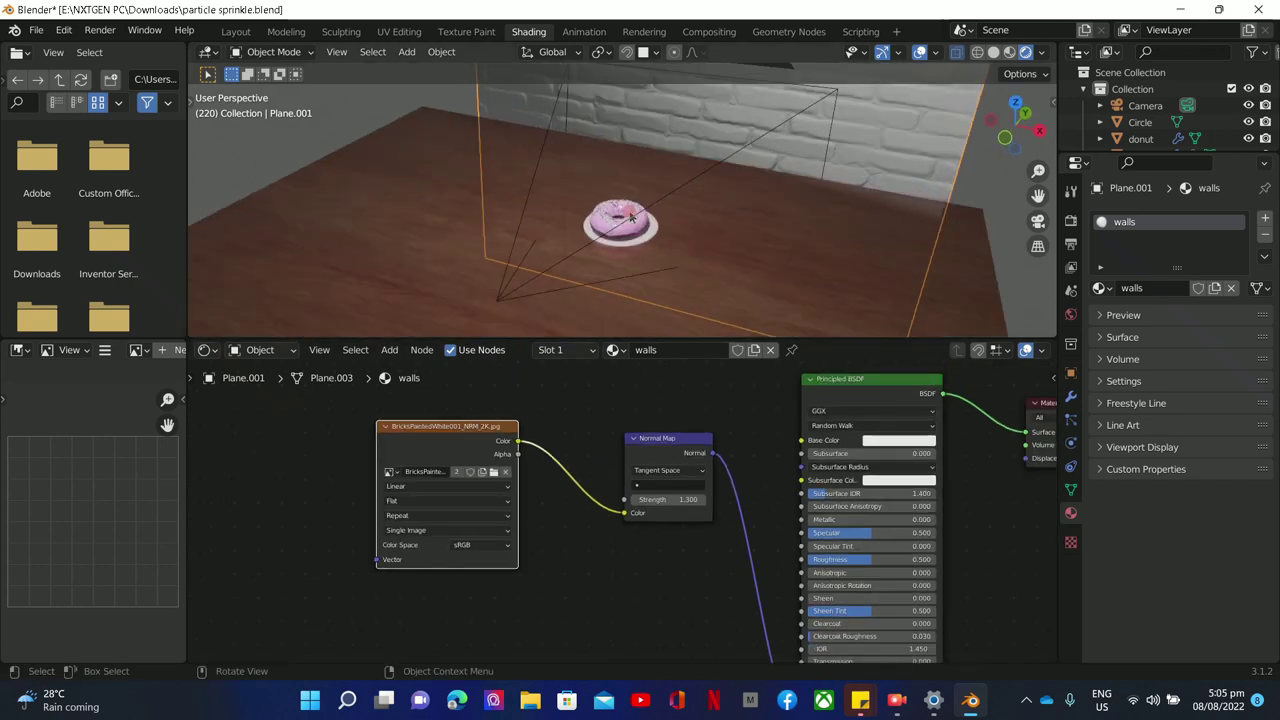
pyautogui.scroll(-5, 697, 258)
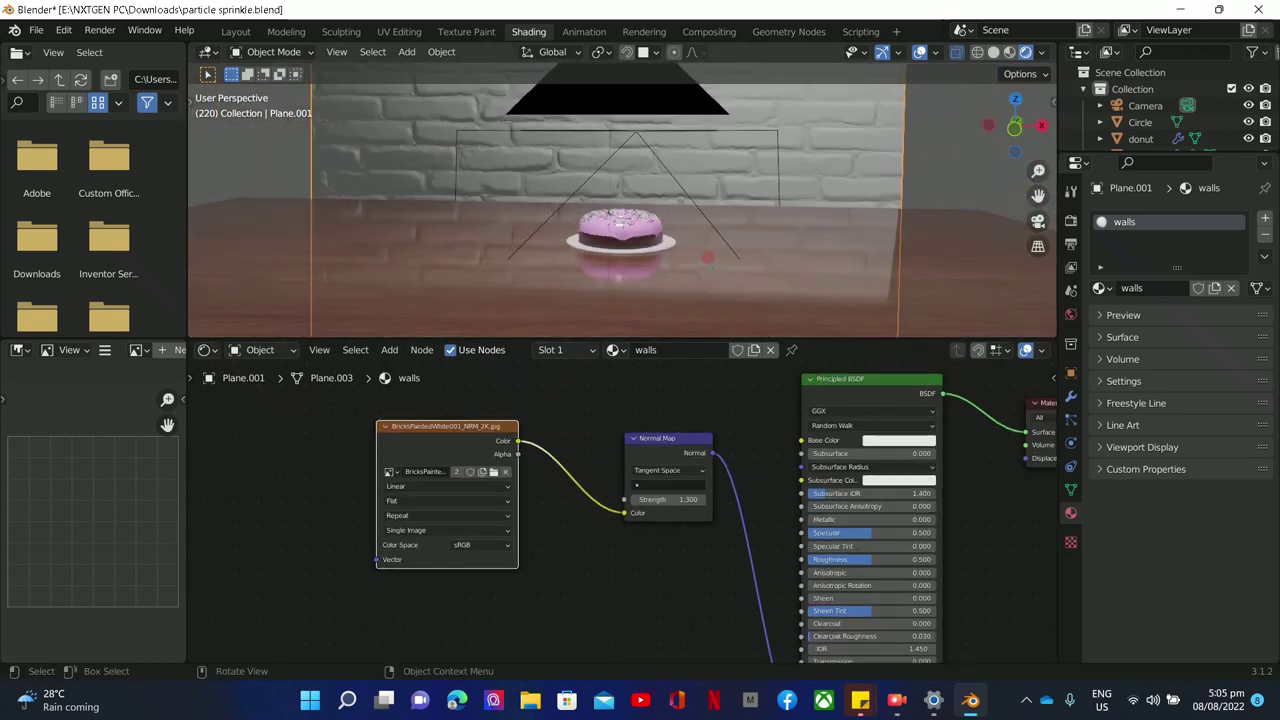
pyautogui.moveTo(697, 252); pyautogui.dragTo(694, 240, button='middle')
pyautogui.scroll(2, 690, 234)
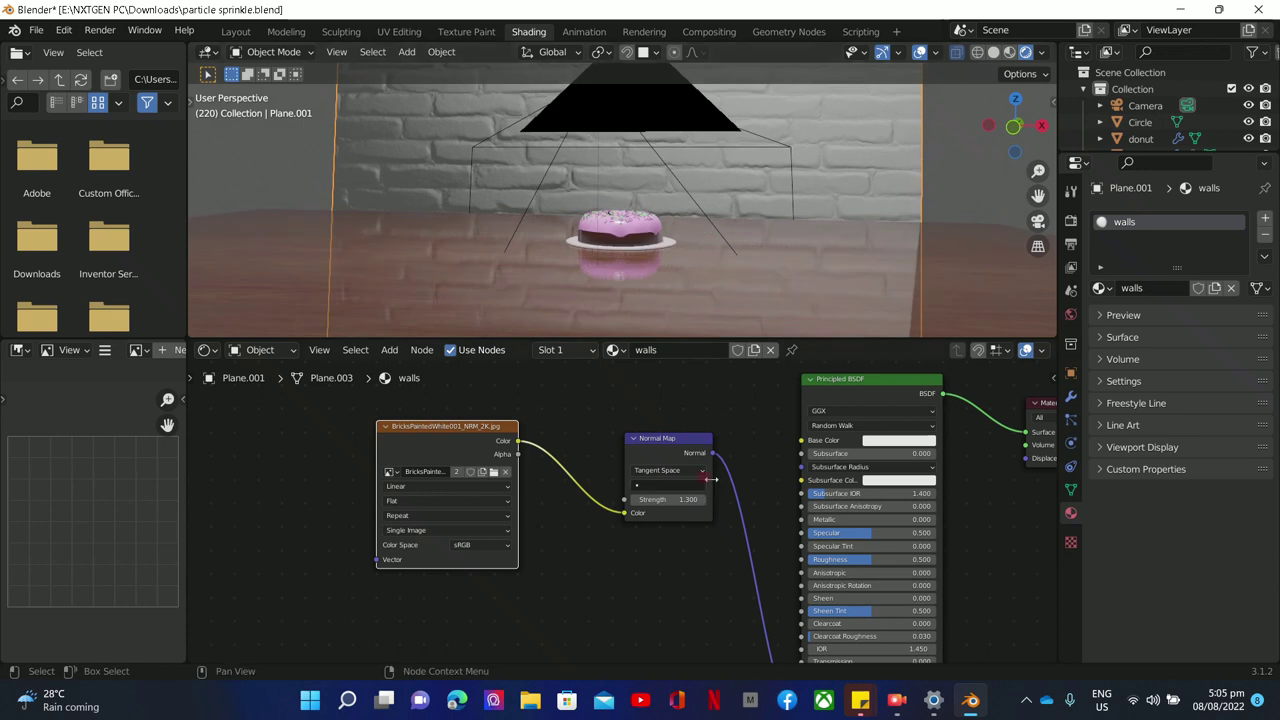